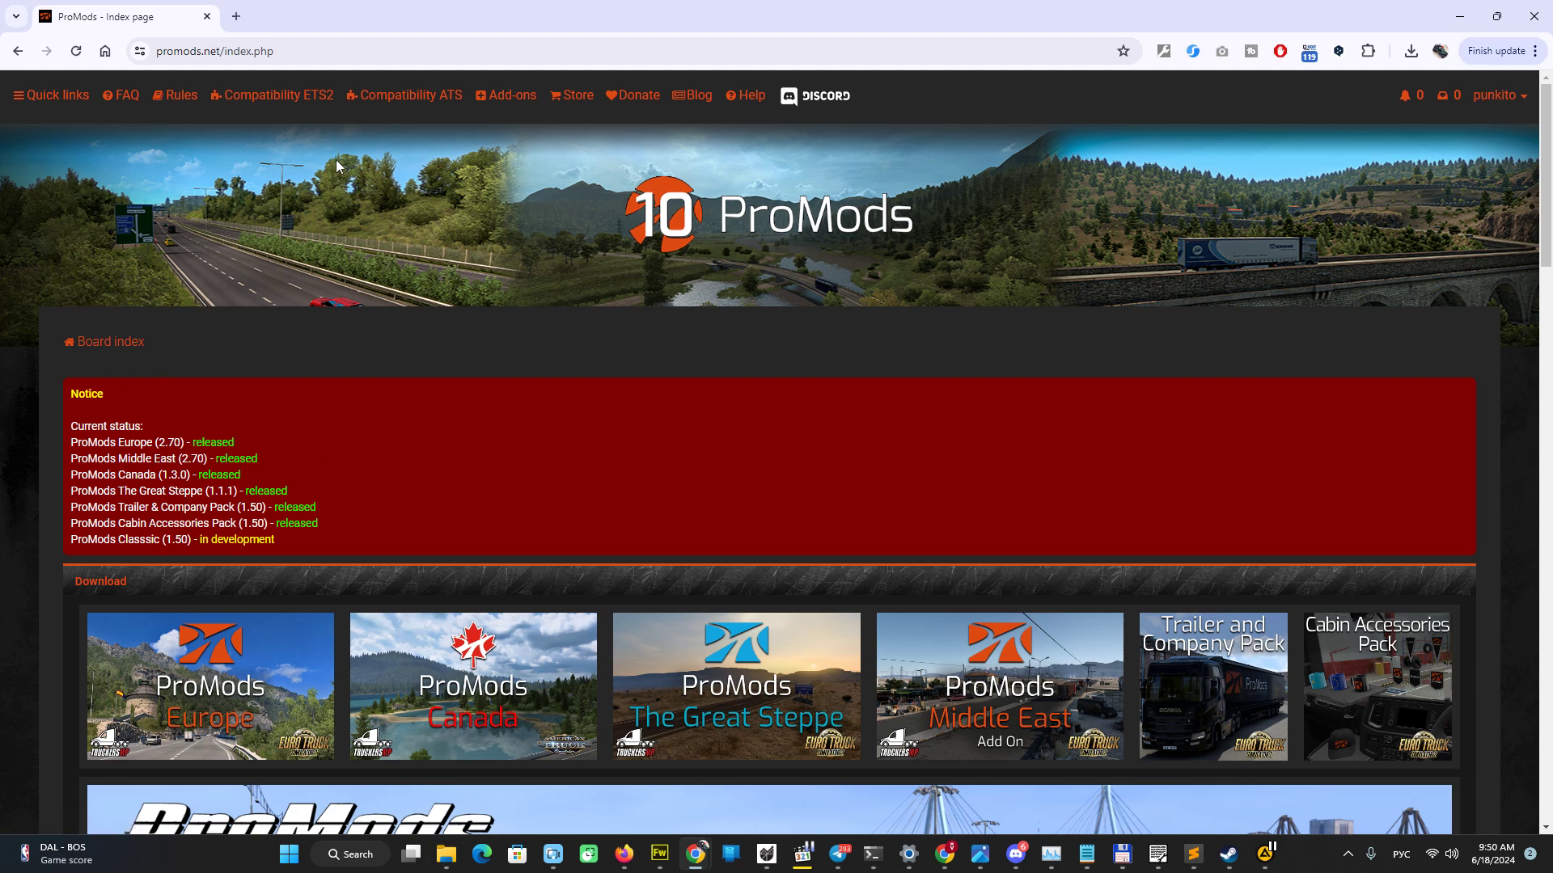
Step: Open the Compatibility ETS2 page on the ProMods website
left_click(284, 100)
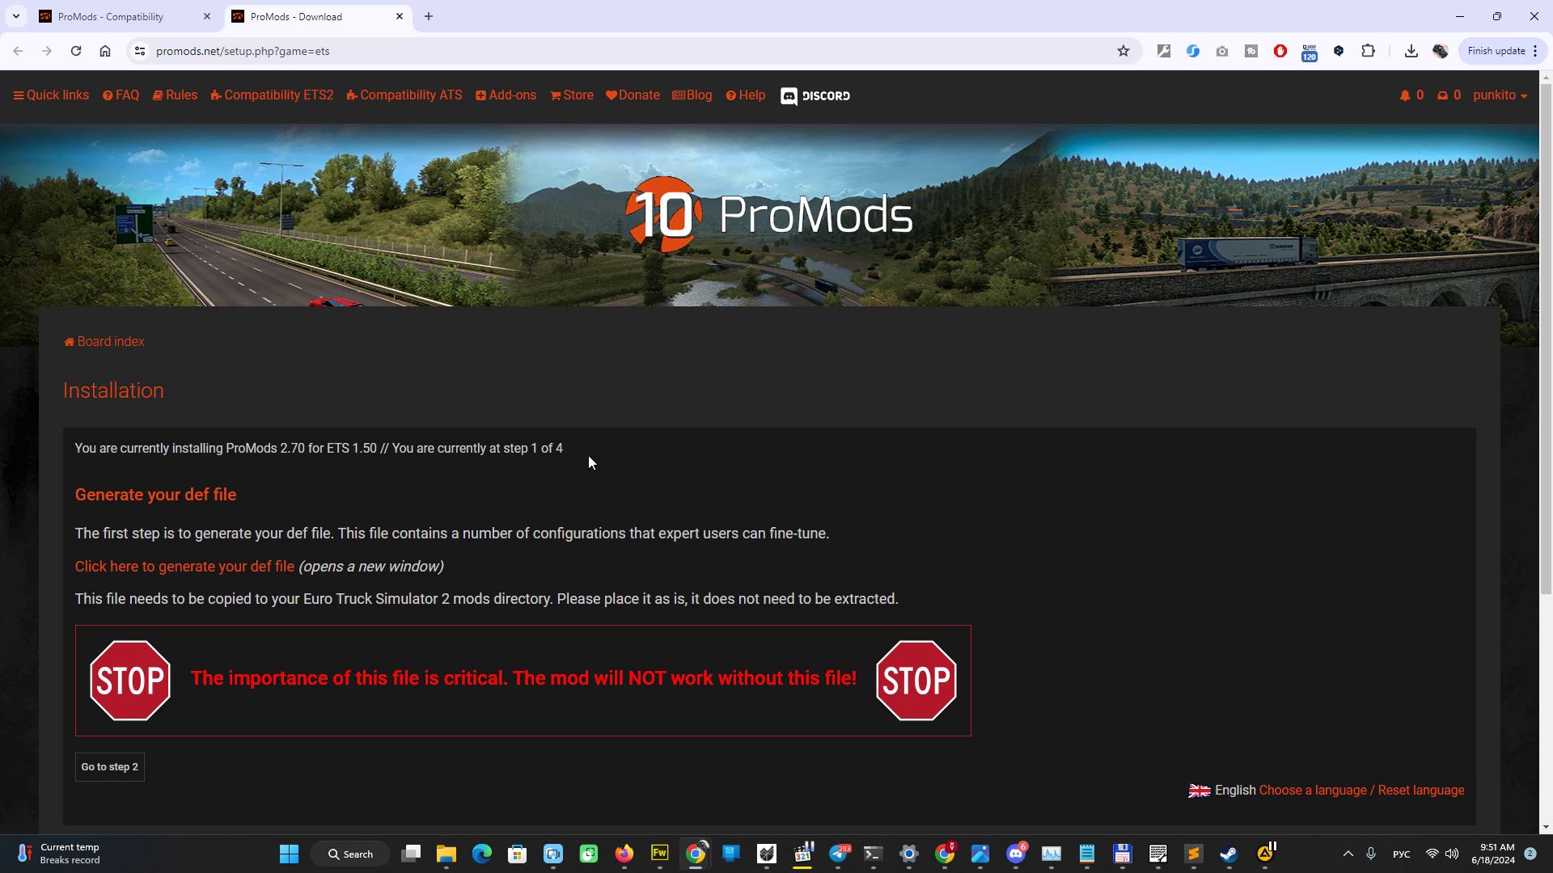
scroll(588, 455, "down", 1)
scroll(588, 455, "up", 1)
Step: Open the def file generation page for the ProMods v2.70 installer
left_click(246, 569)
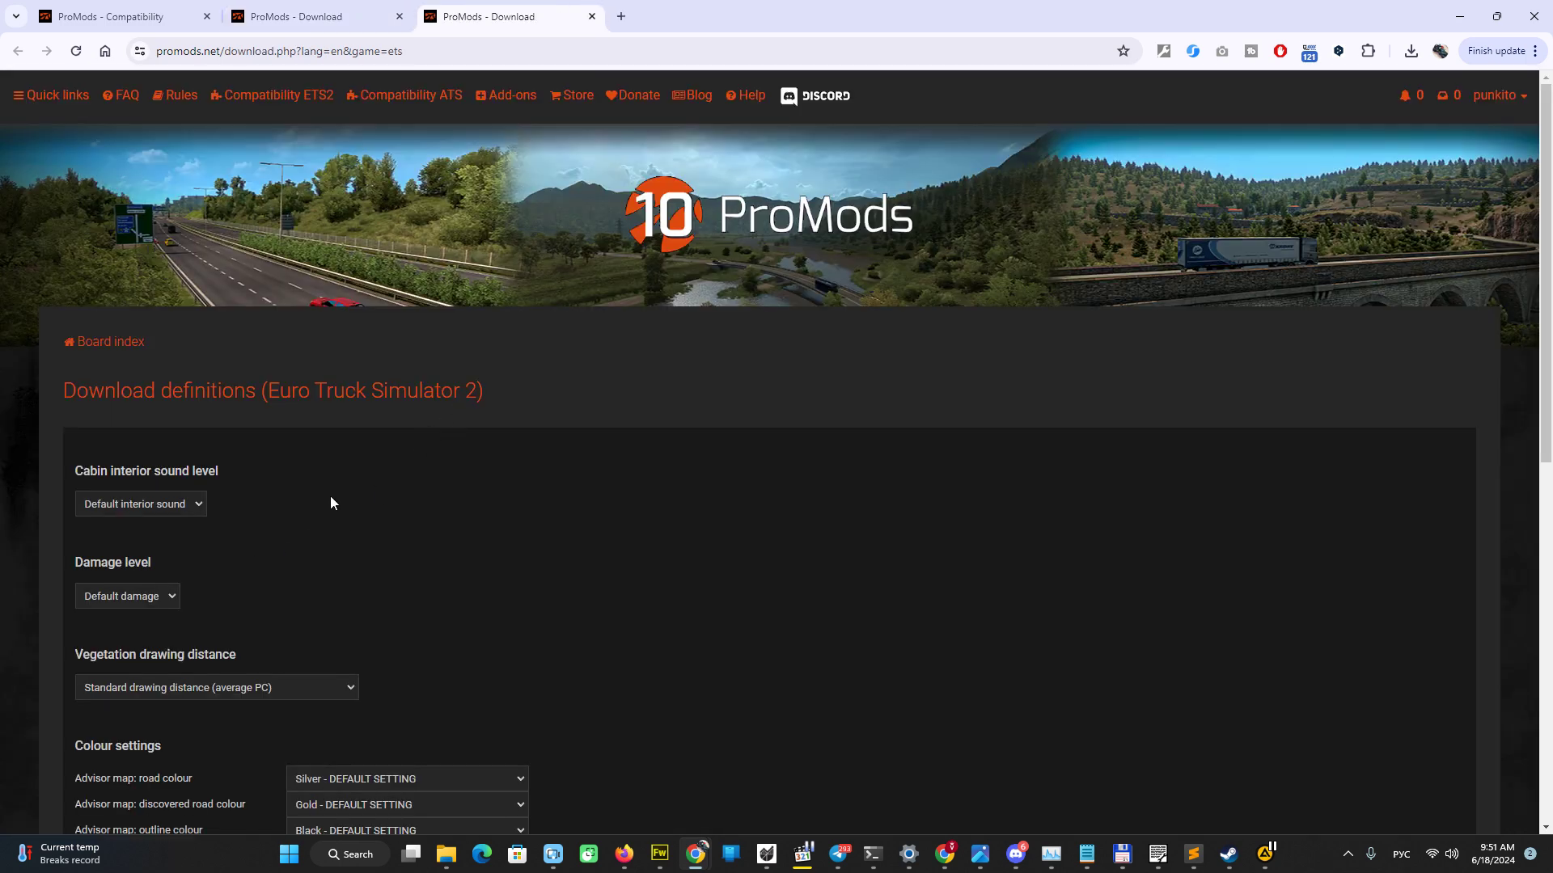
scroll(289, 509, "down", 2)
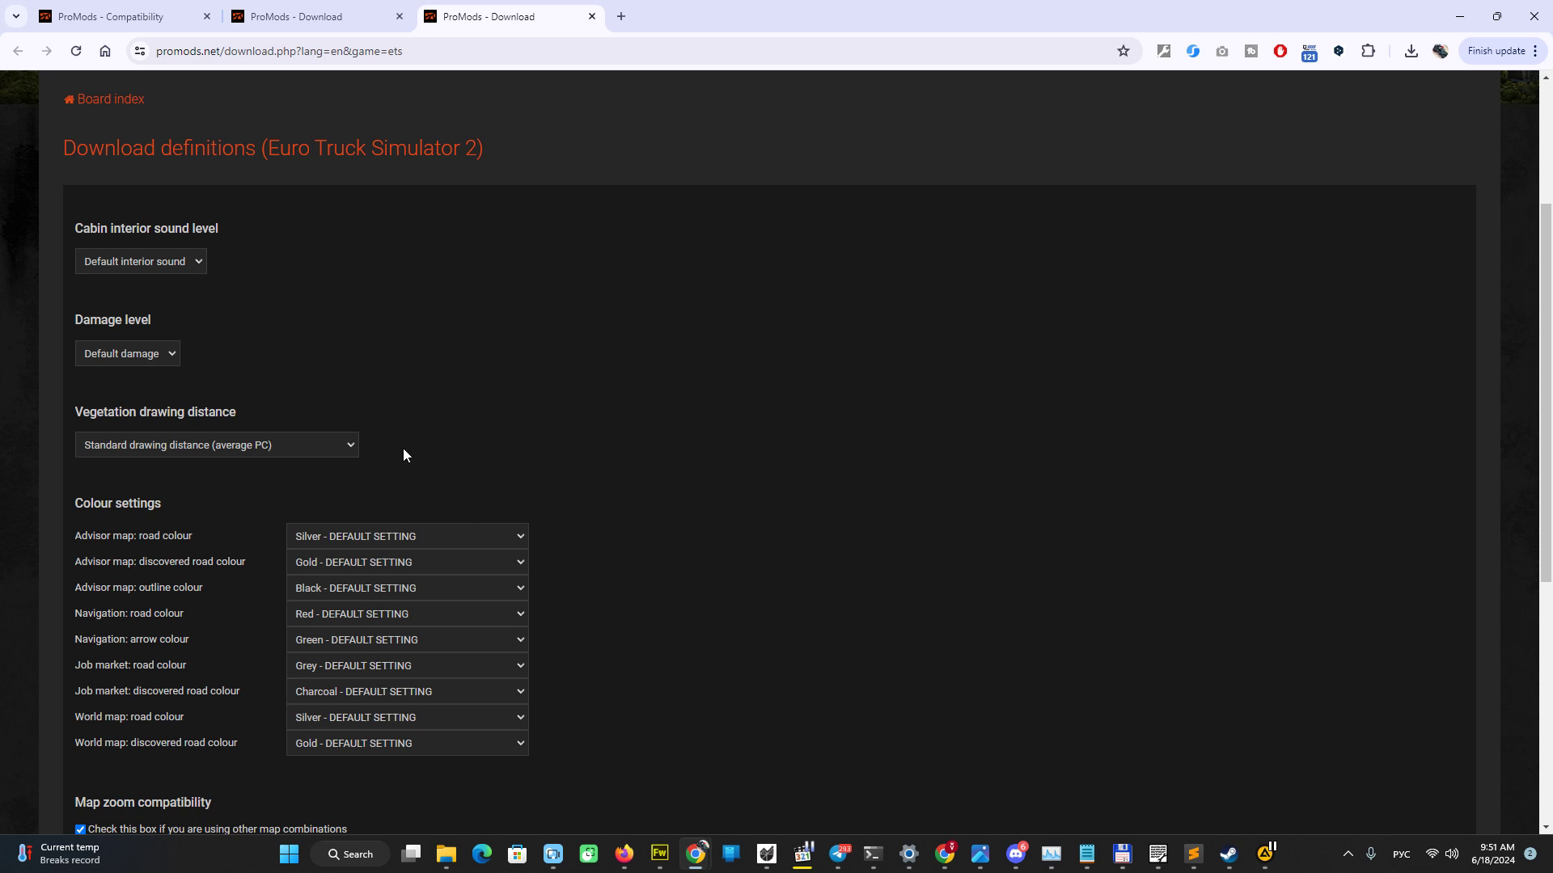
scroll(405, 454, "down", 1)
scroll(404, 457, "up", 1)
scroll(403, 459, "down", 1)
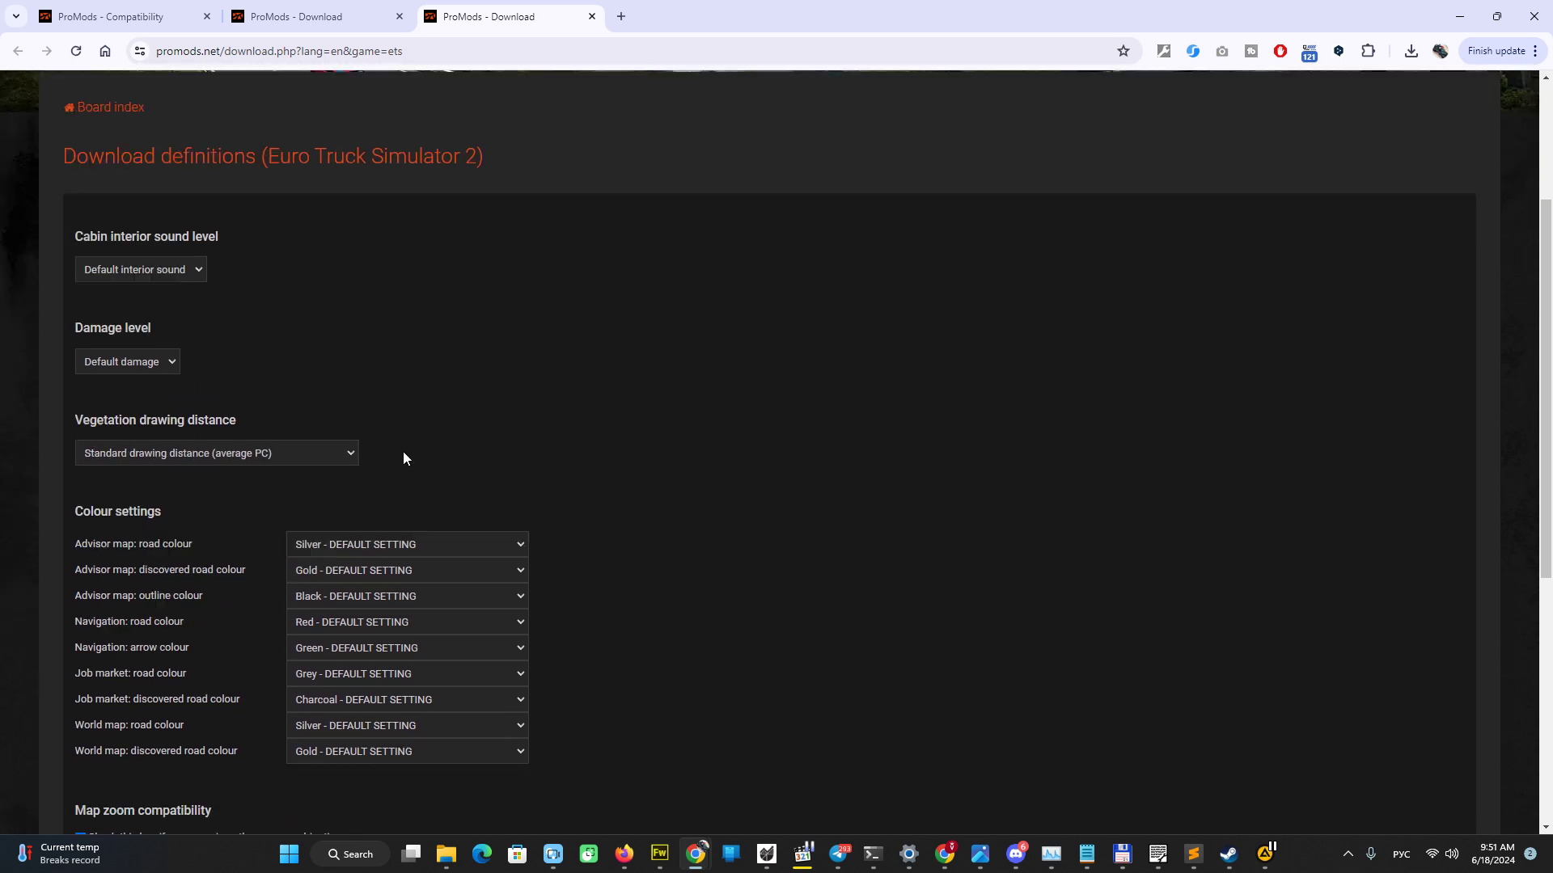
scroll(404, 456, "down", 1)
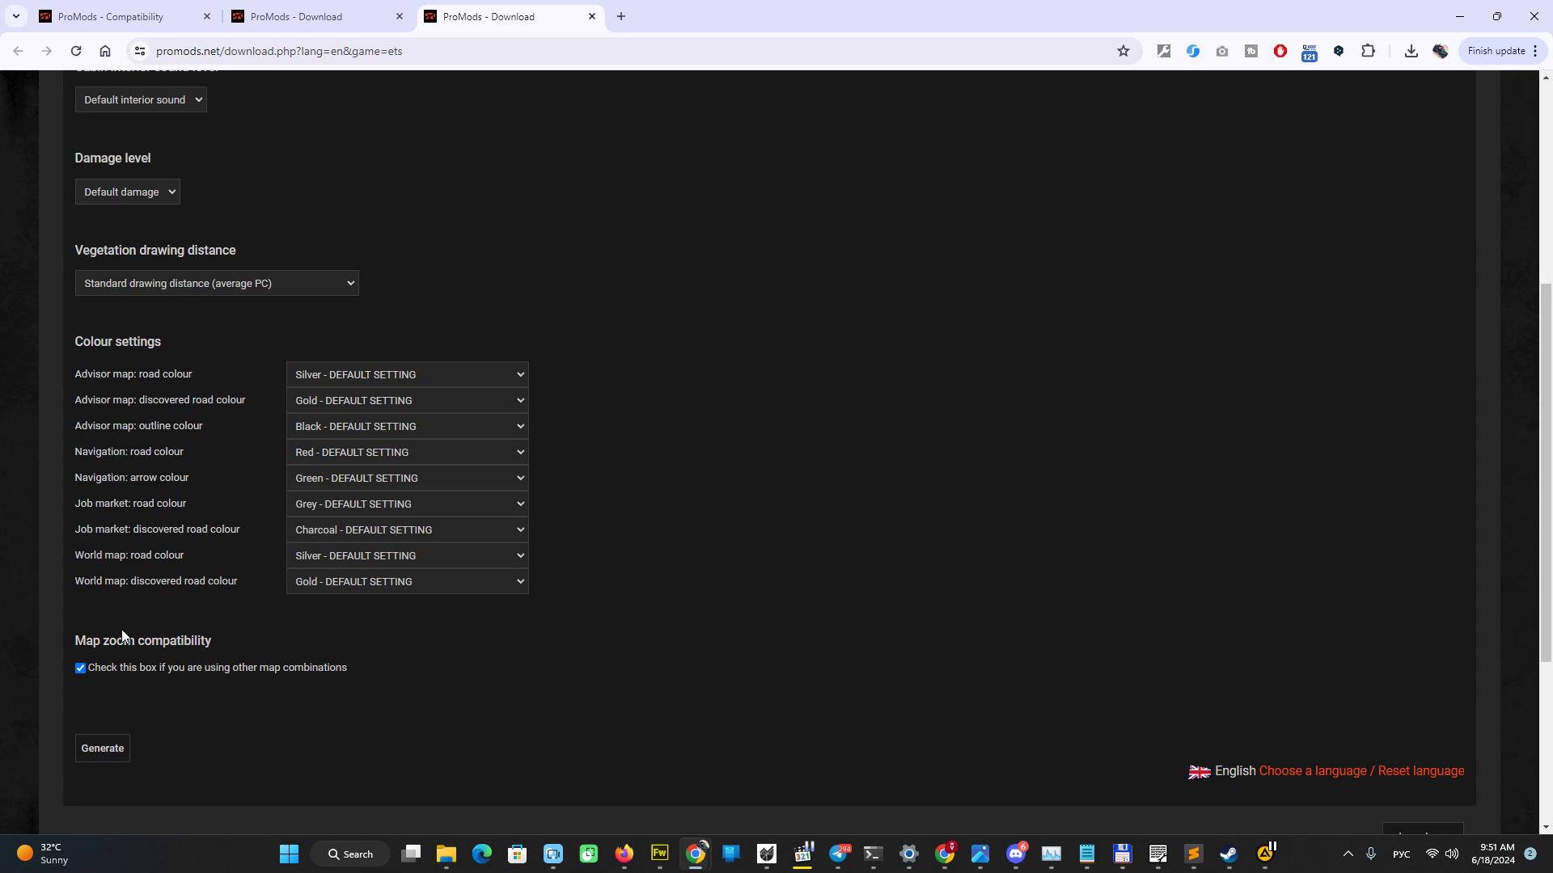
Step: Generate the default promods-def-v270.scs def file, then close the definitions tab
left_click(105, 750)
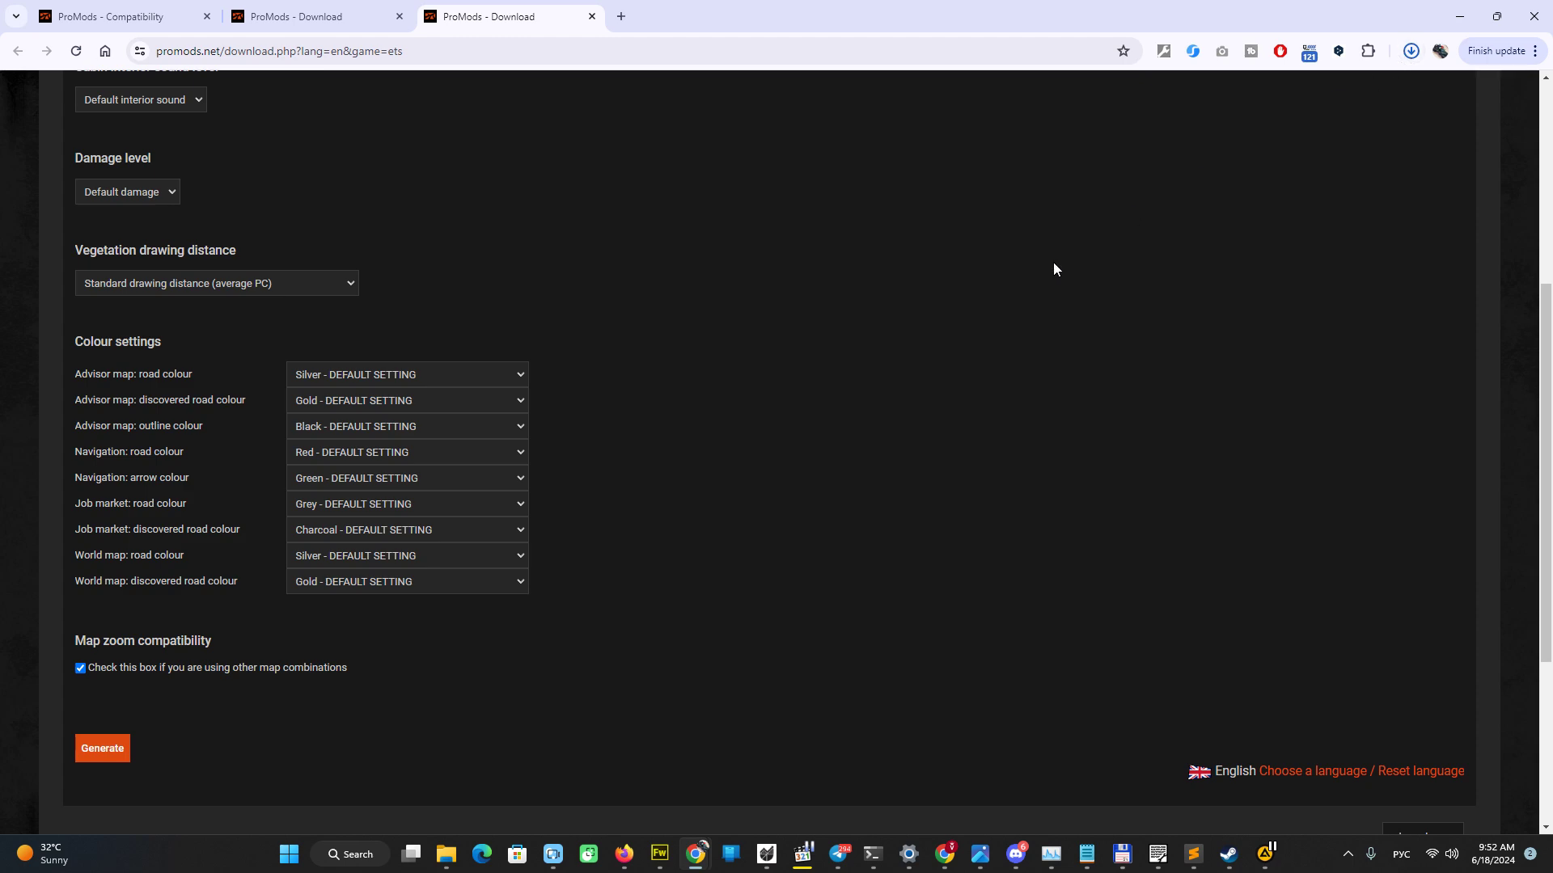
scroll(734, 429, "up", 2)
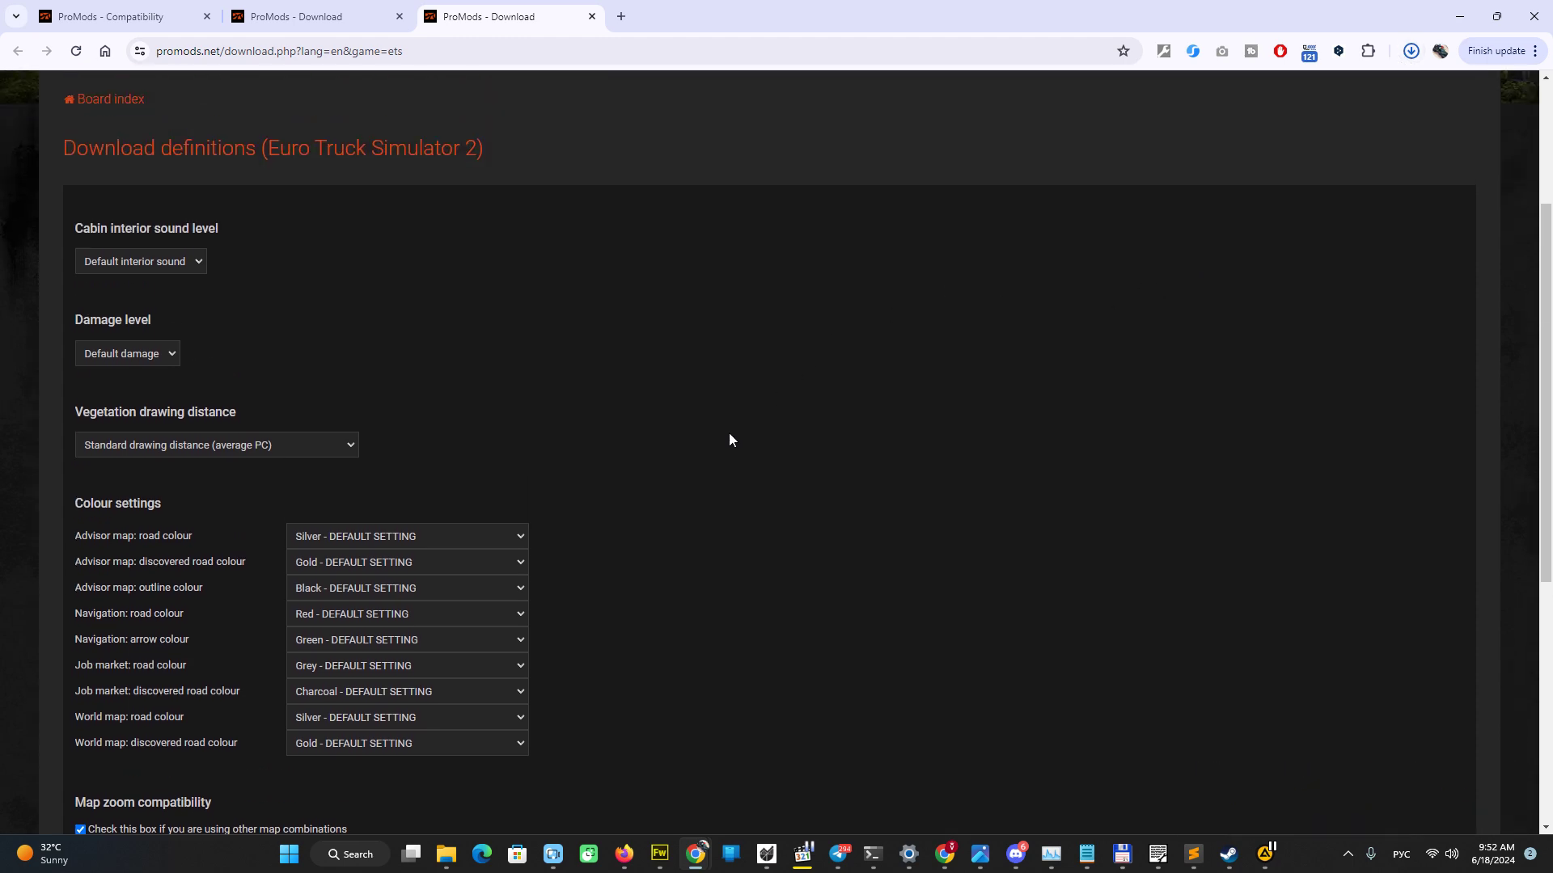
scroll(699, 427, "up", 2)
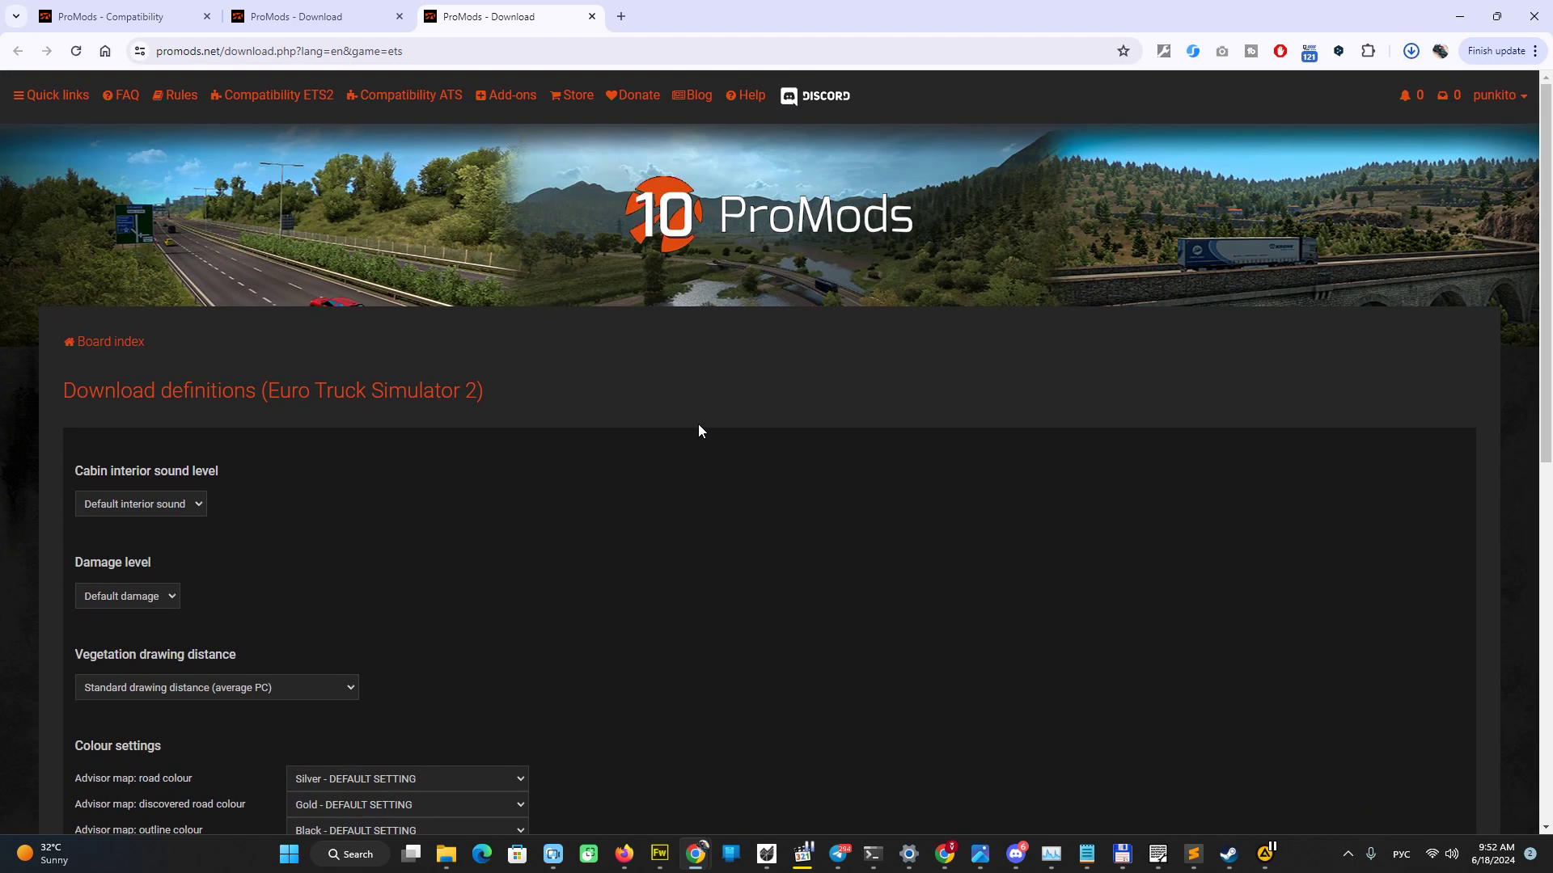
scroll(699, 431, "down", 3)
scroll(697, 430, "down", 3)
scroll(711, 427, "up", 3)
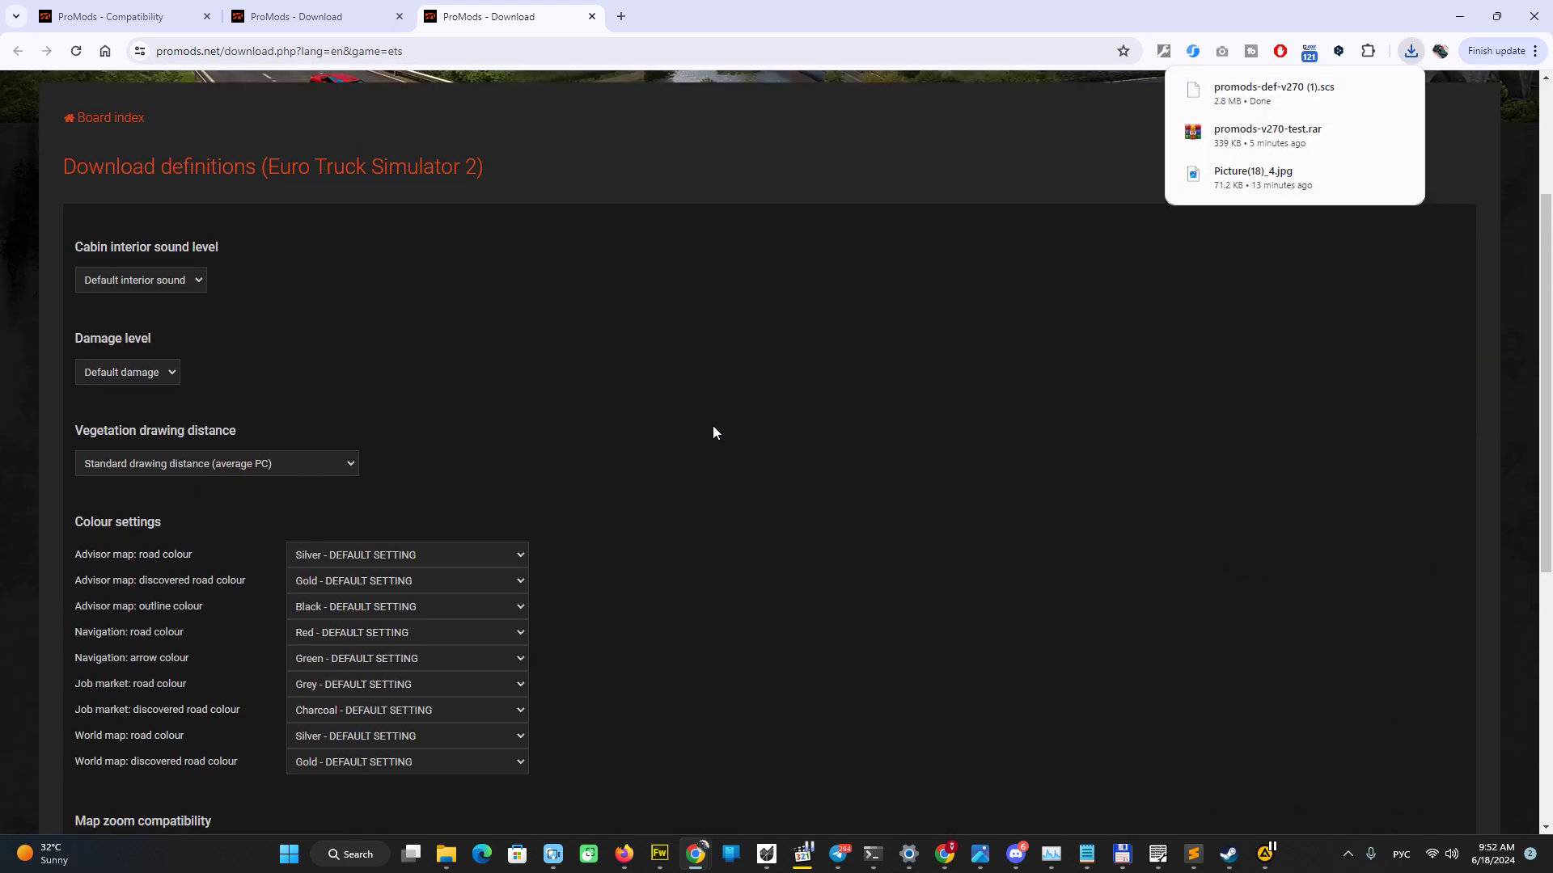
key("ctrl+w")
scroll(742, 396, "down", 2)
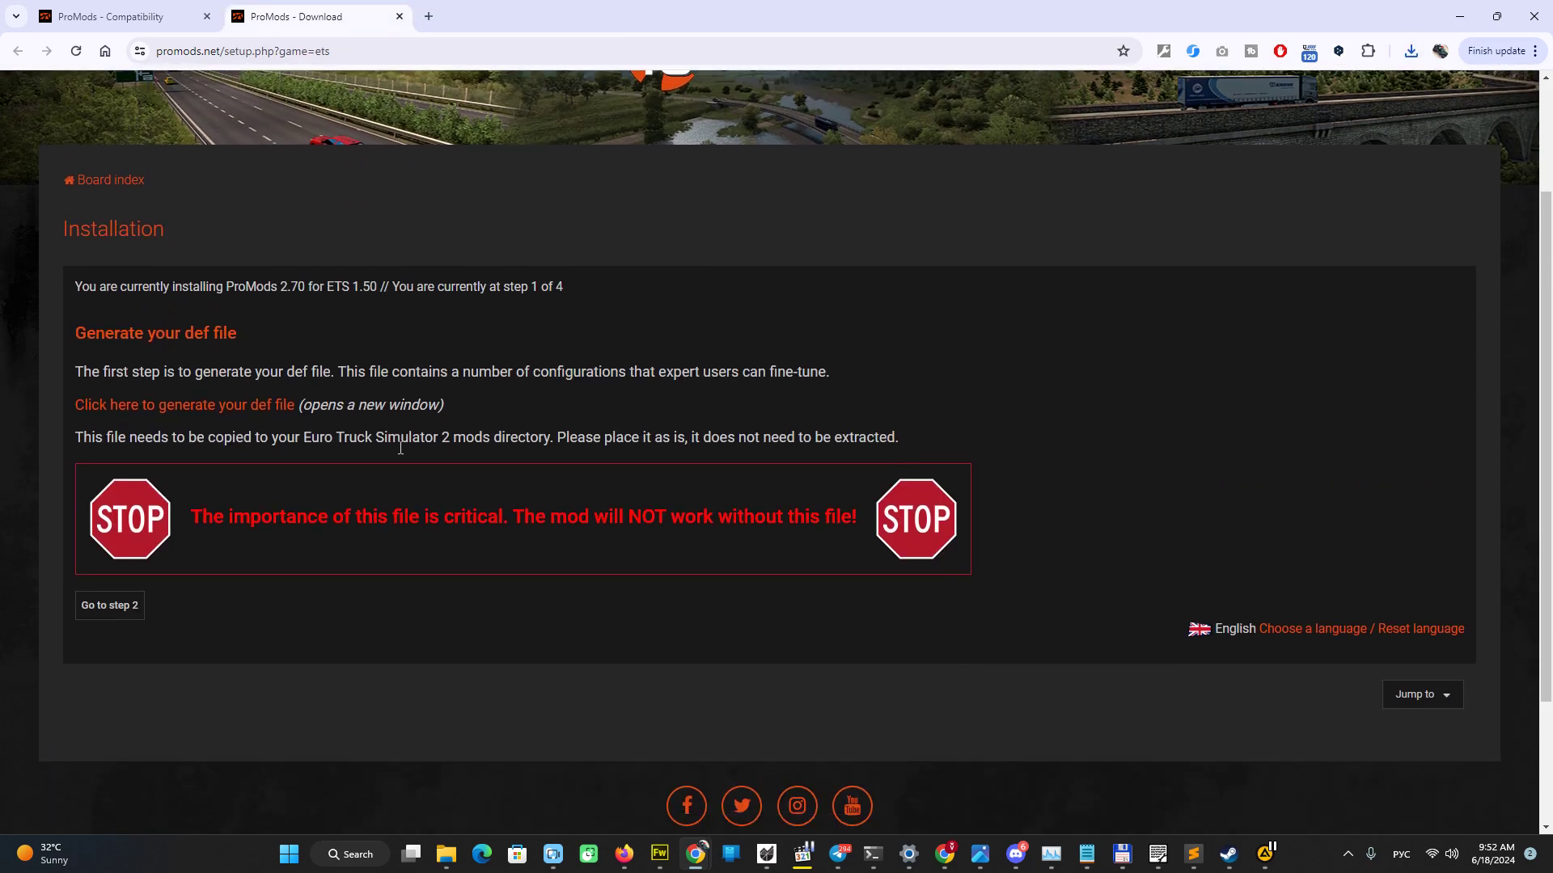
Step: Advance to step 2 and choose the paid Premium single-archive download
left_click(116, 606)
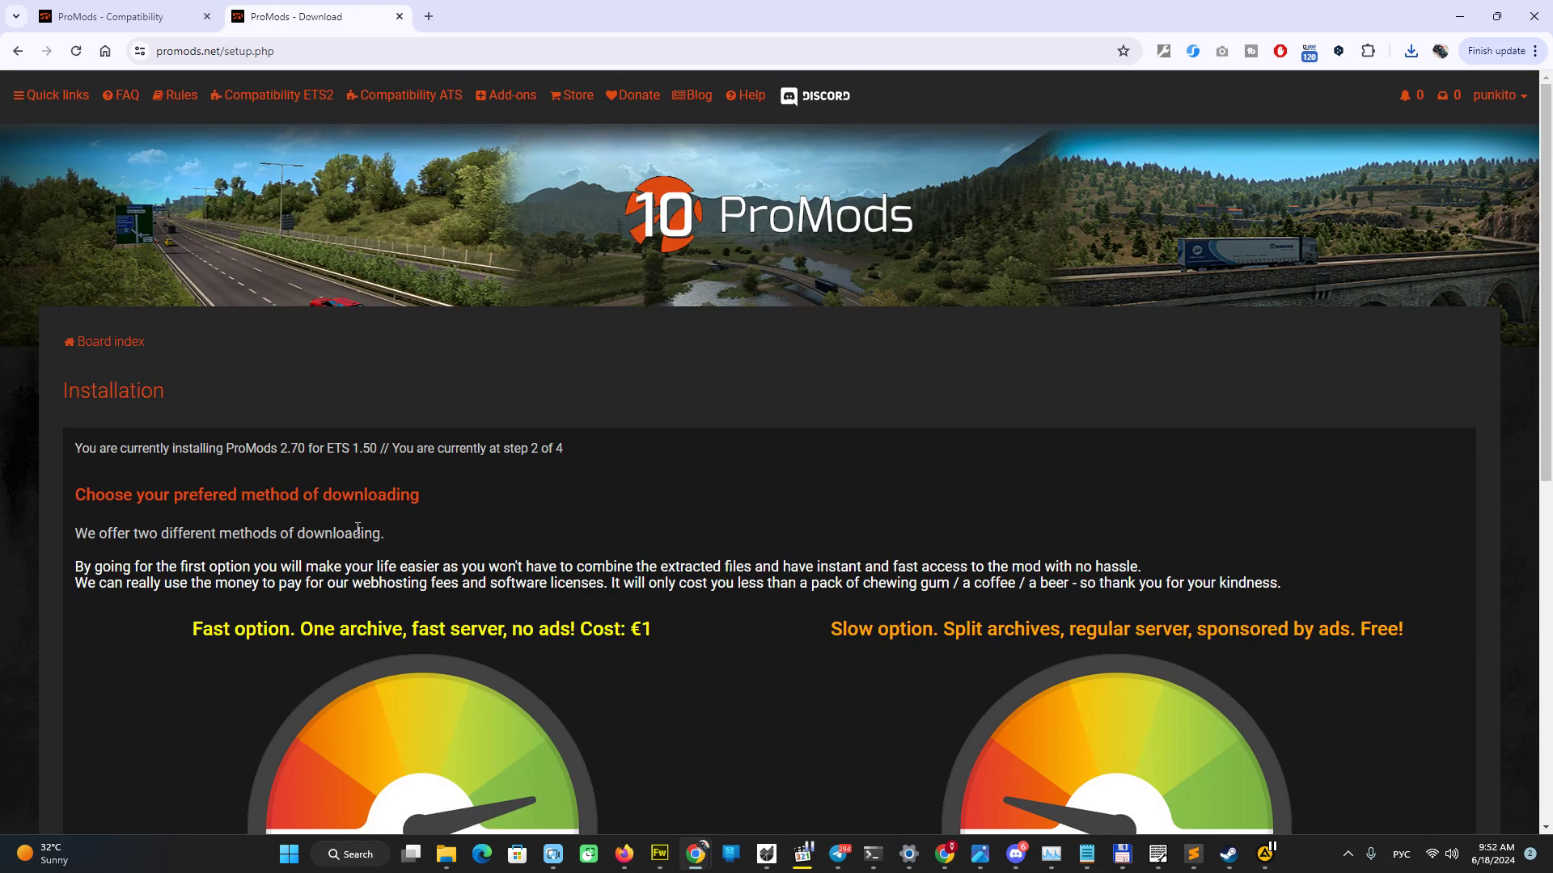
scroll(776, 473, "down", 5)
scroll(784, 472, "up", 1)
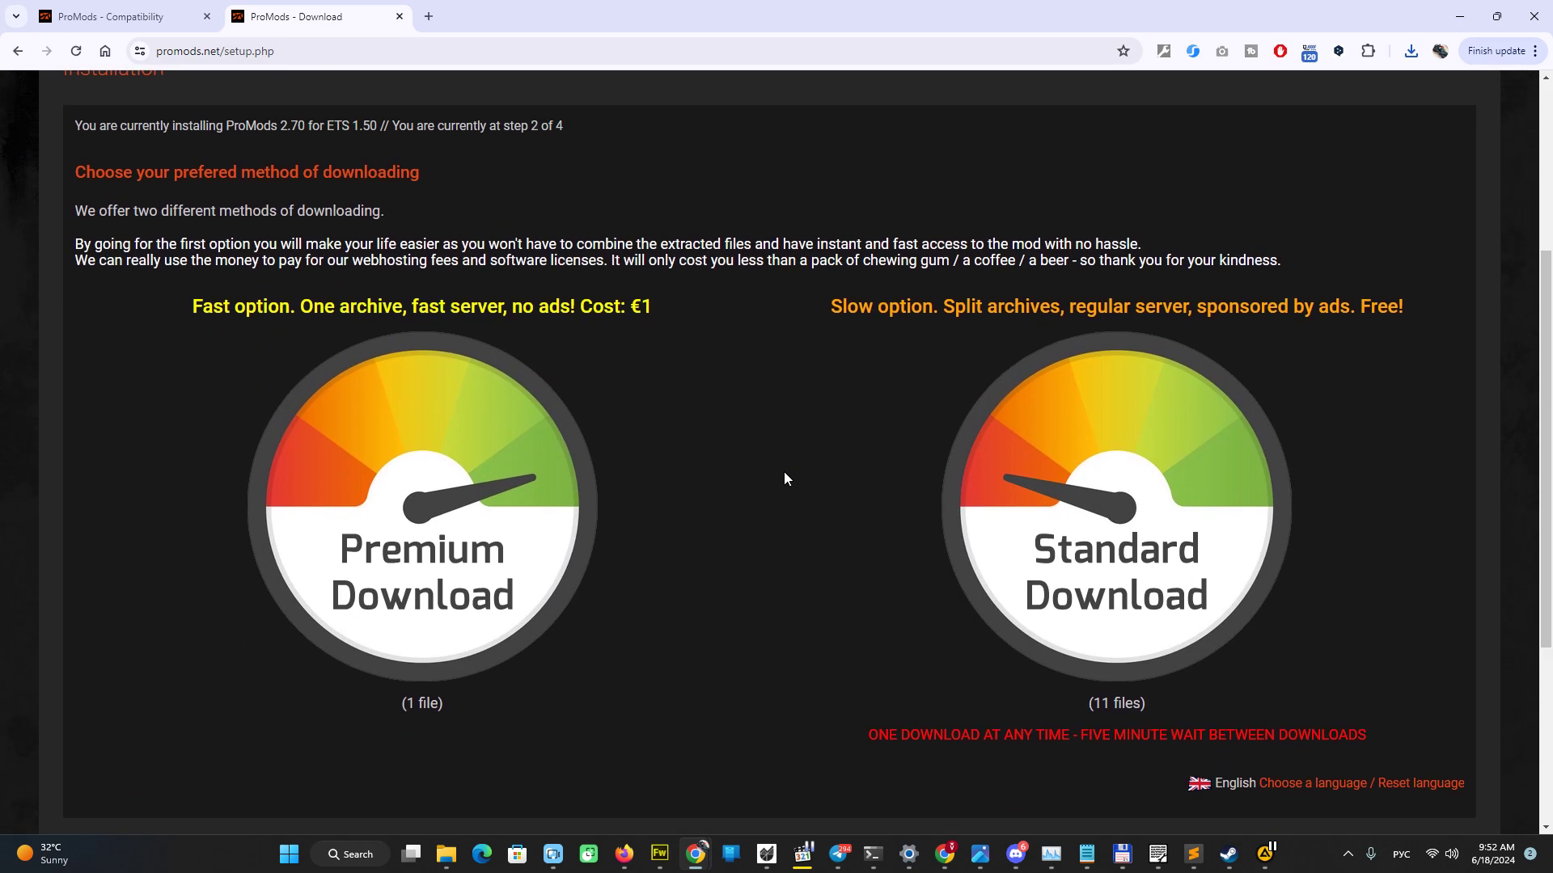
scroll(784, 471, "up", 2)
scroll(785, 473, "down", 1)
scroll(785, 474, "down", 2)
scroll(785, 474, "up", 3)
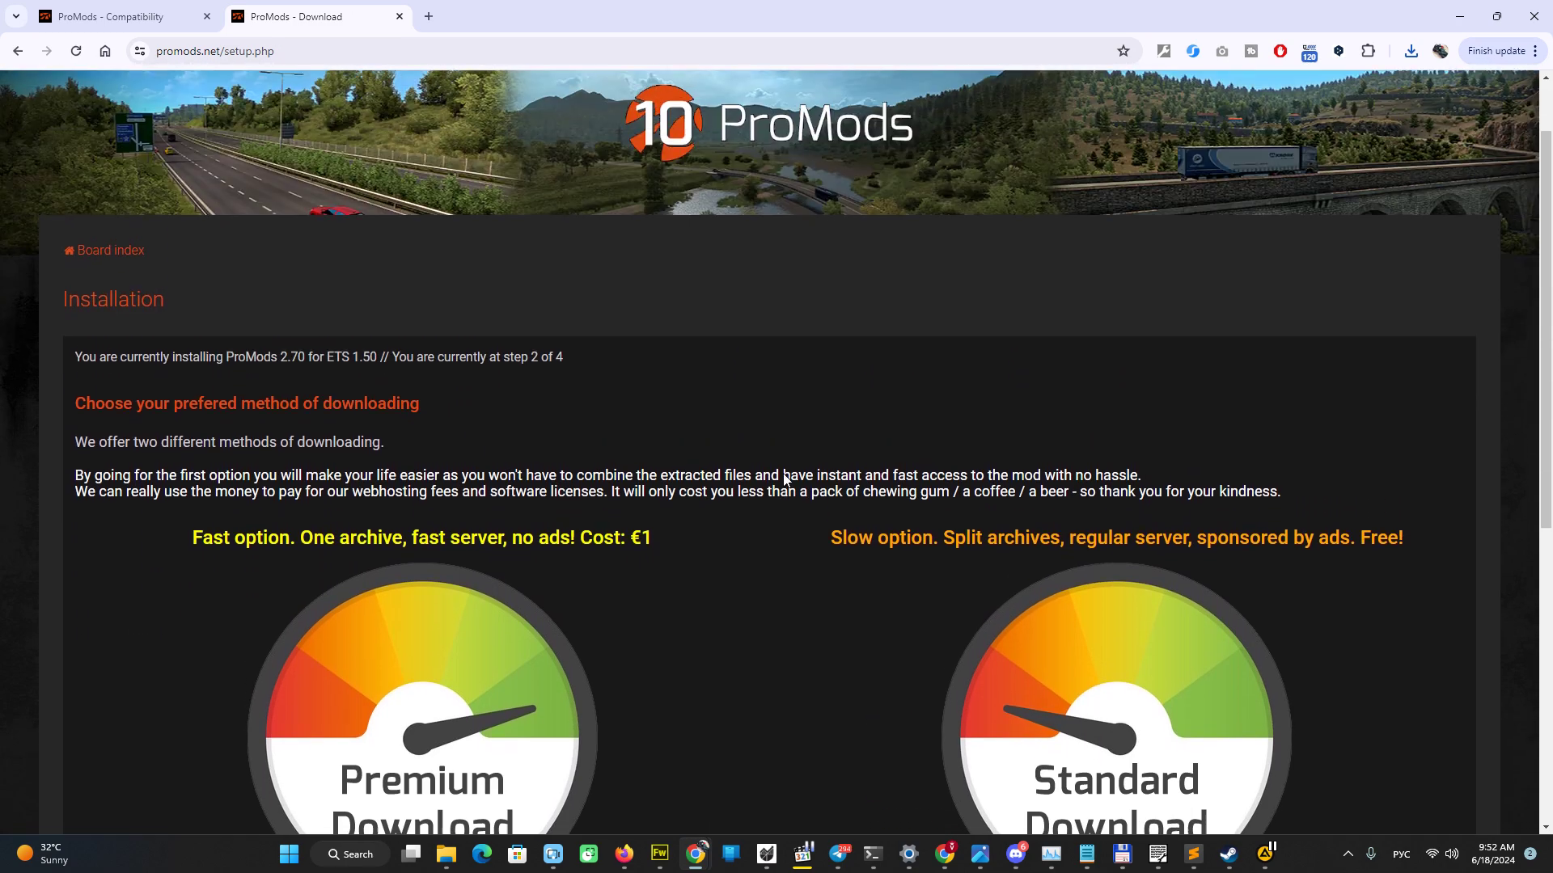
scroll(763, 472, "down", 1)
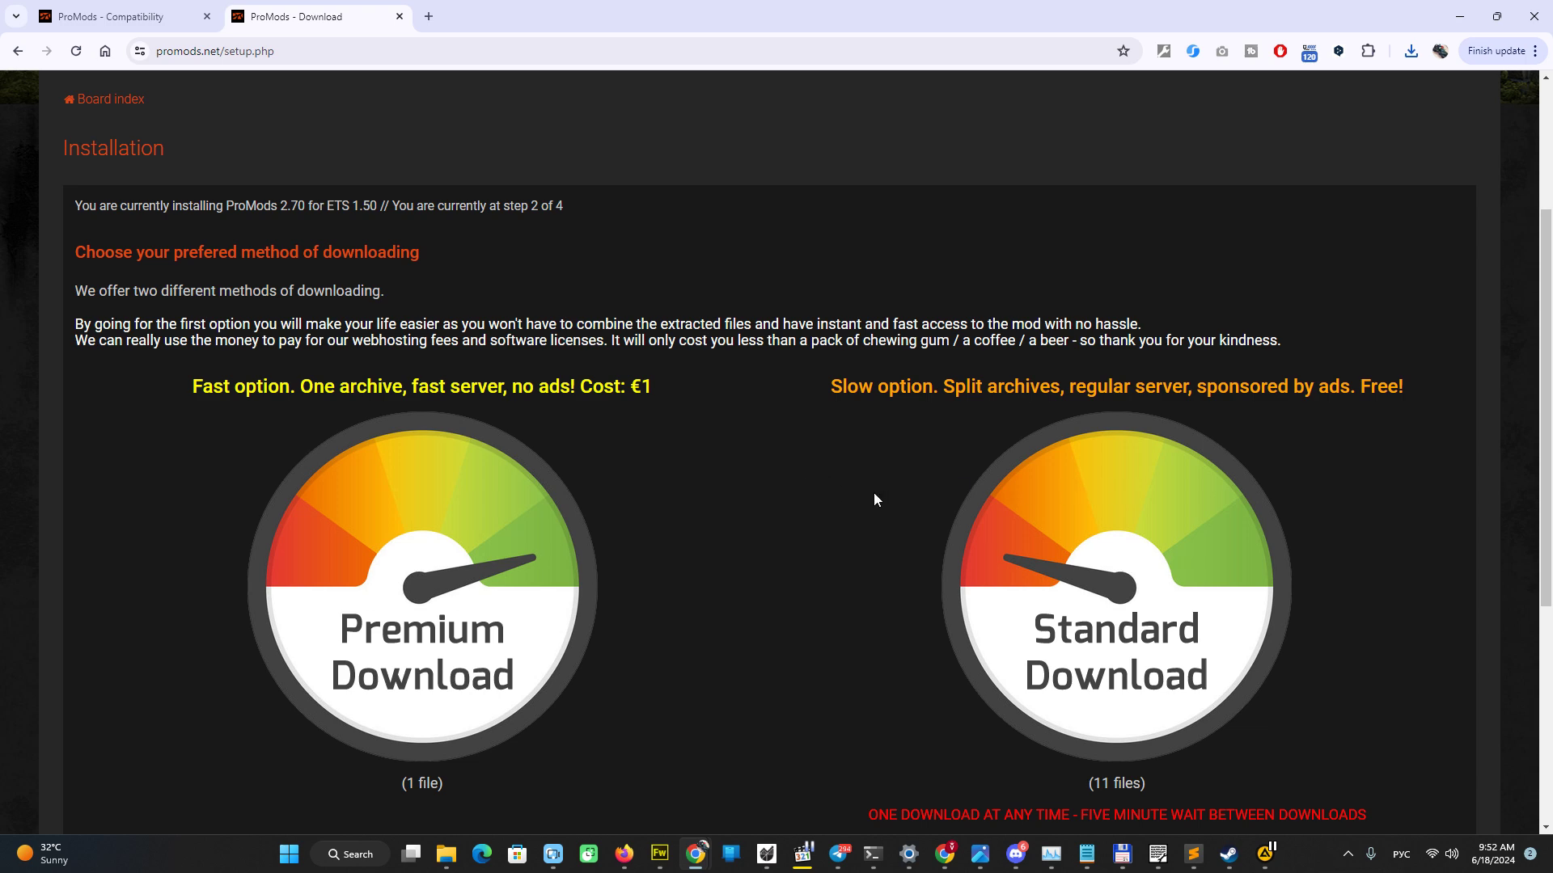
scroll(875, 494, "down", 2)
scroll(874, 494, "up", 1)
scroll(873, 495, "up", 1)
scroll(873, 494, "down", 1)
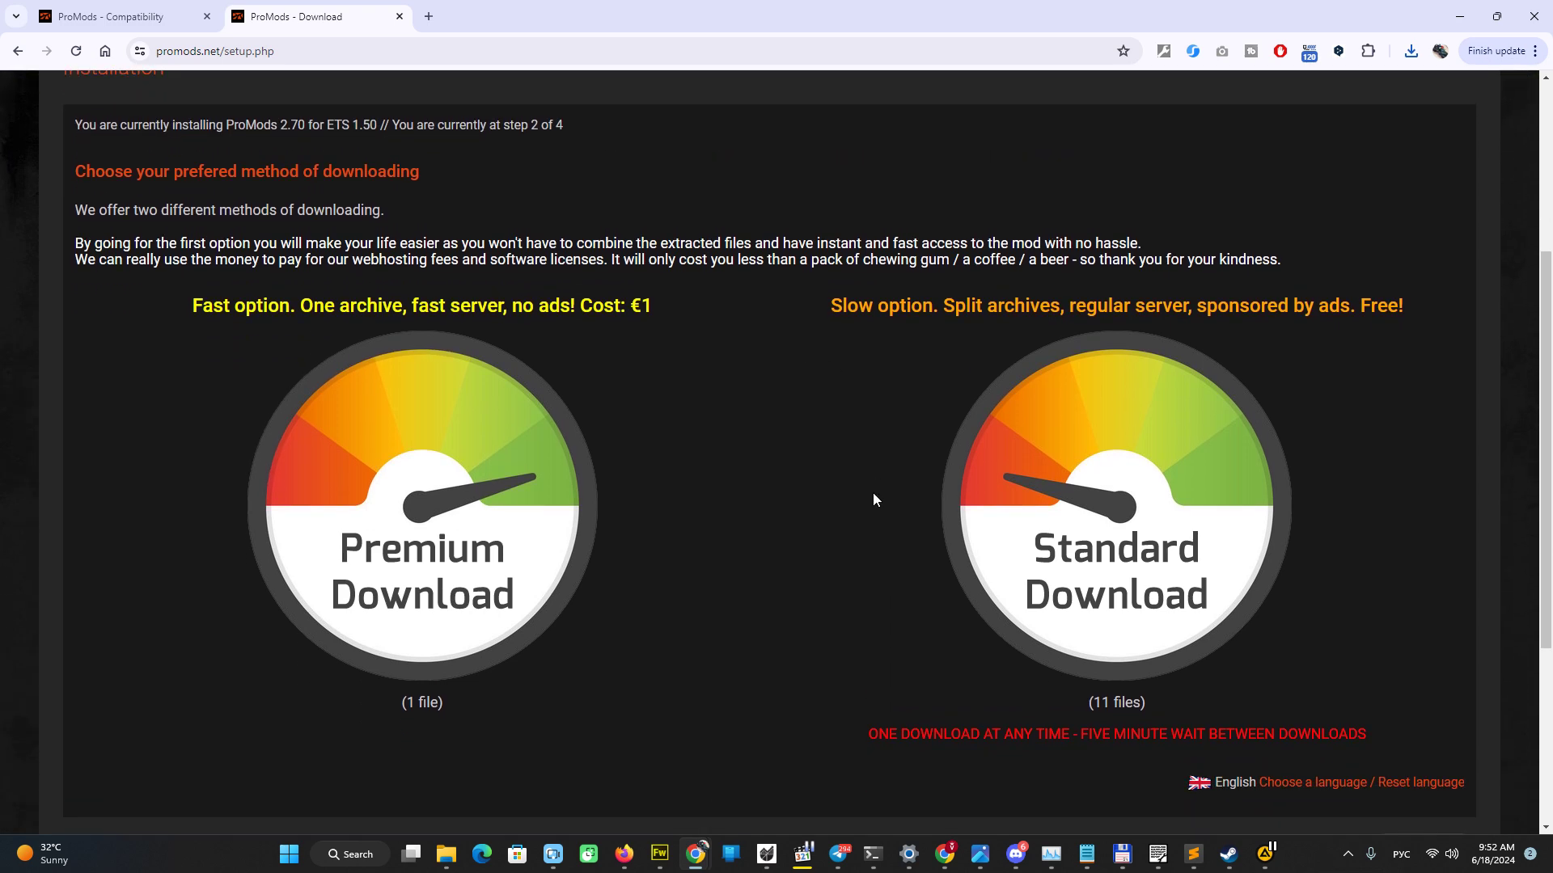
scroll(872, 499, "up", 1)
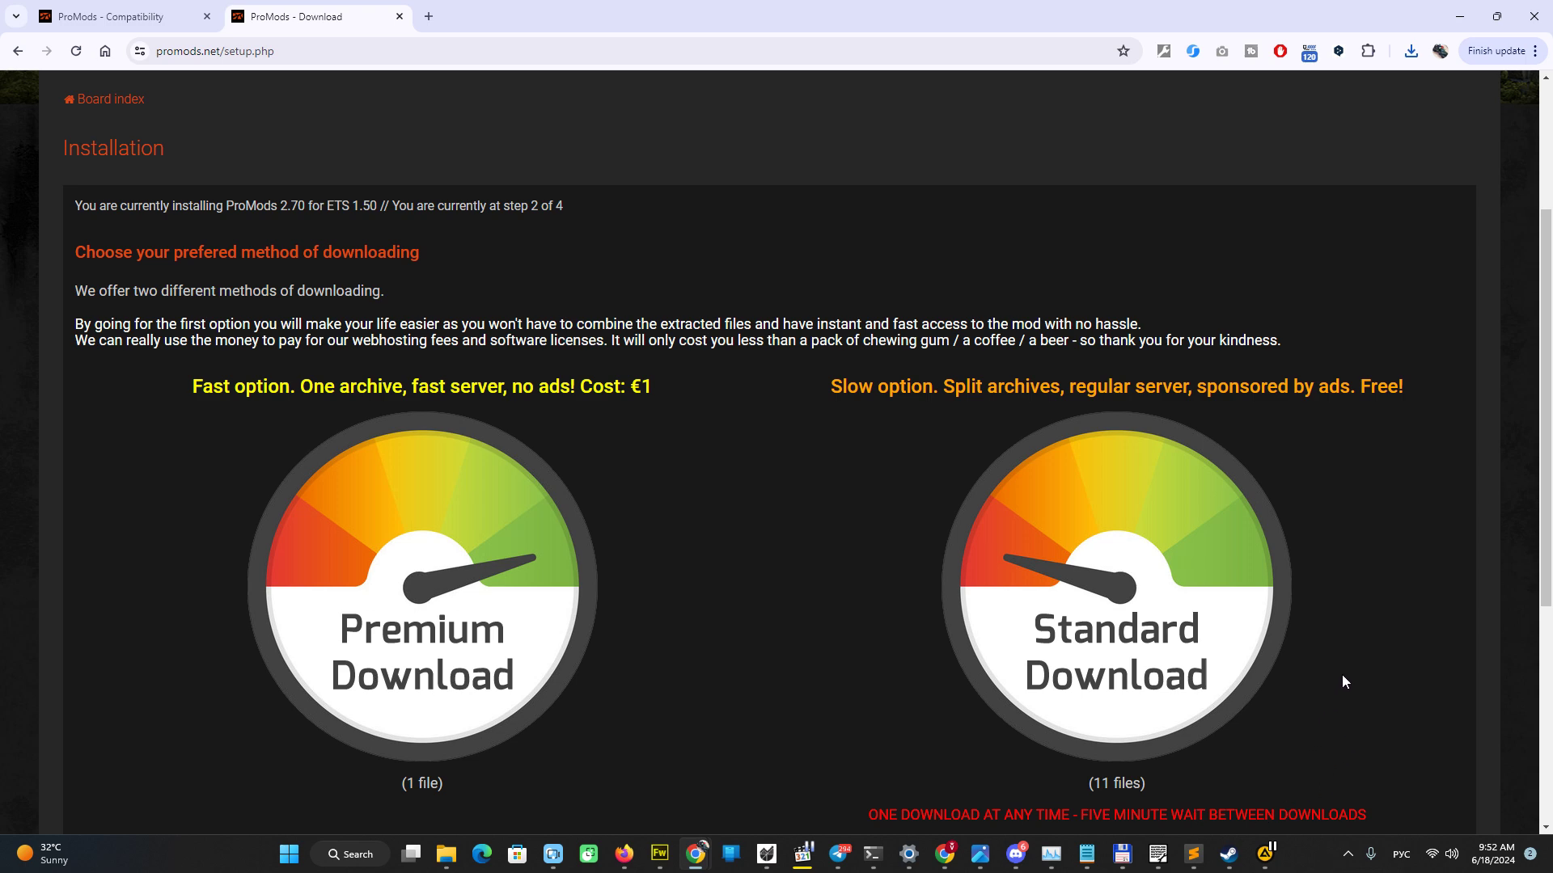
scroll(1341, 682, "up", 1)
scroll(1335, 685, "down", 1)
left_click(466, 594)
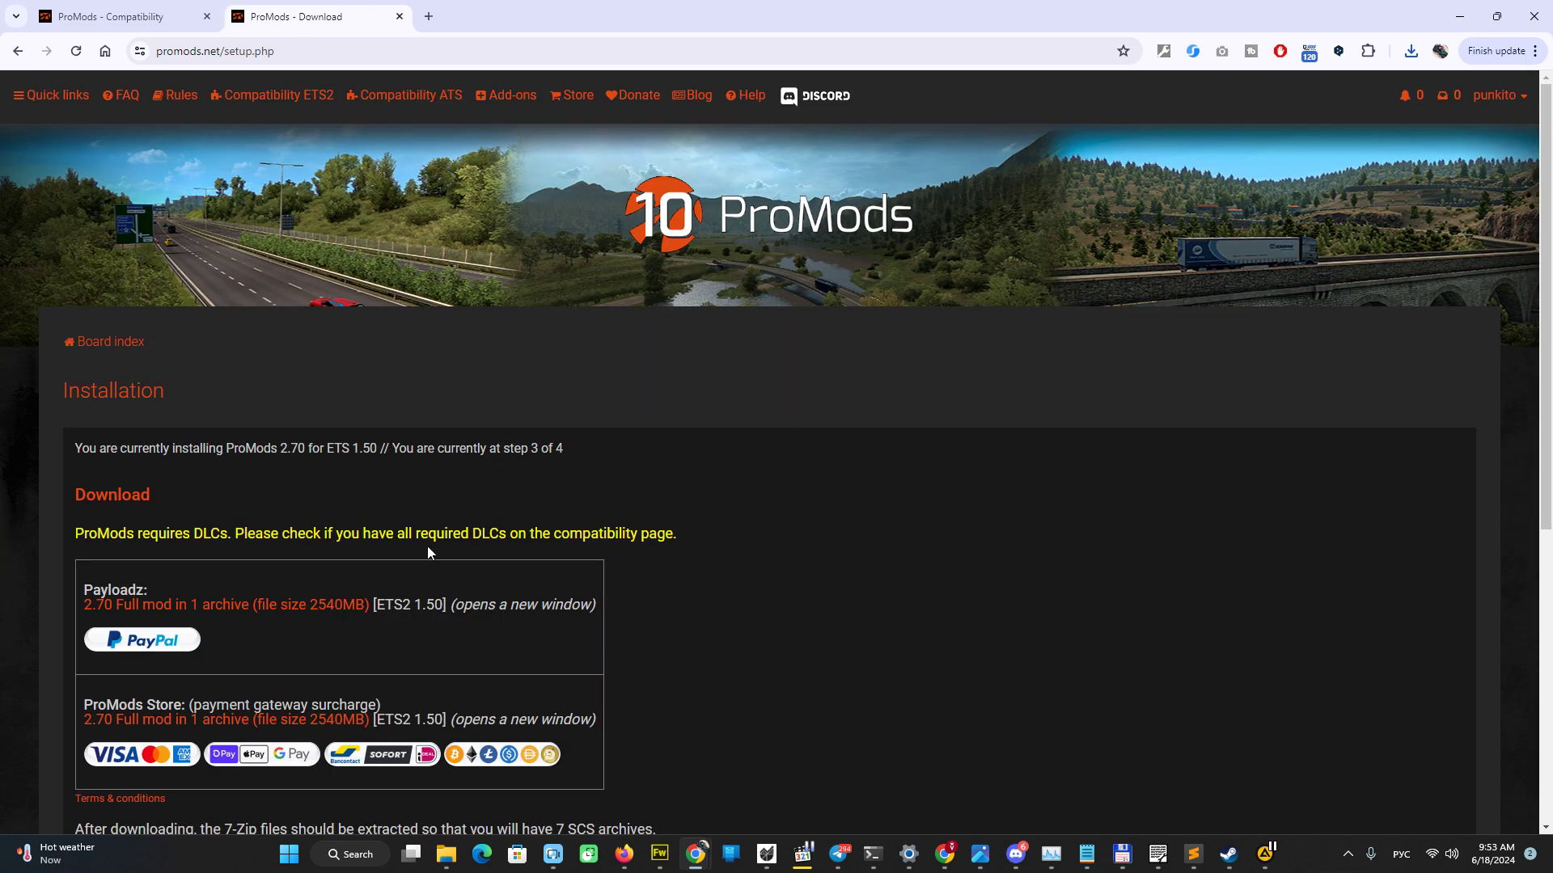
scroll(372, 484, "down", 2)
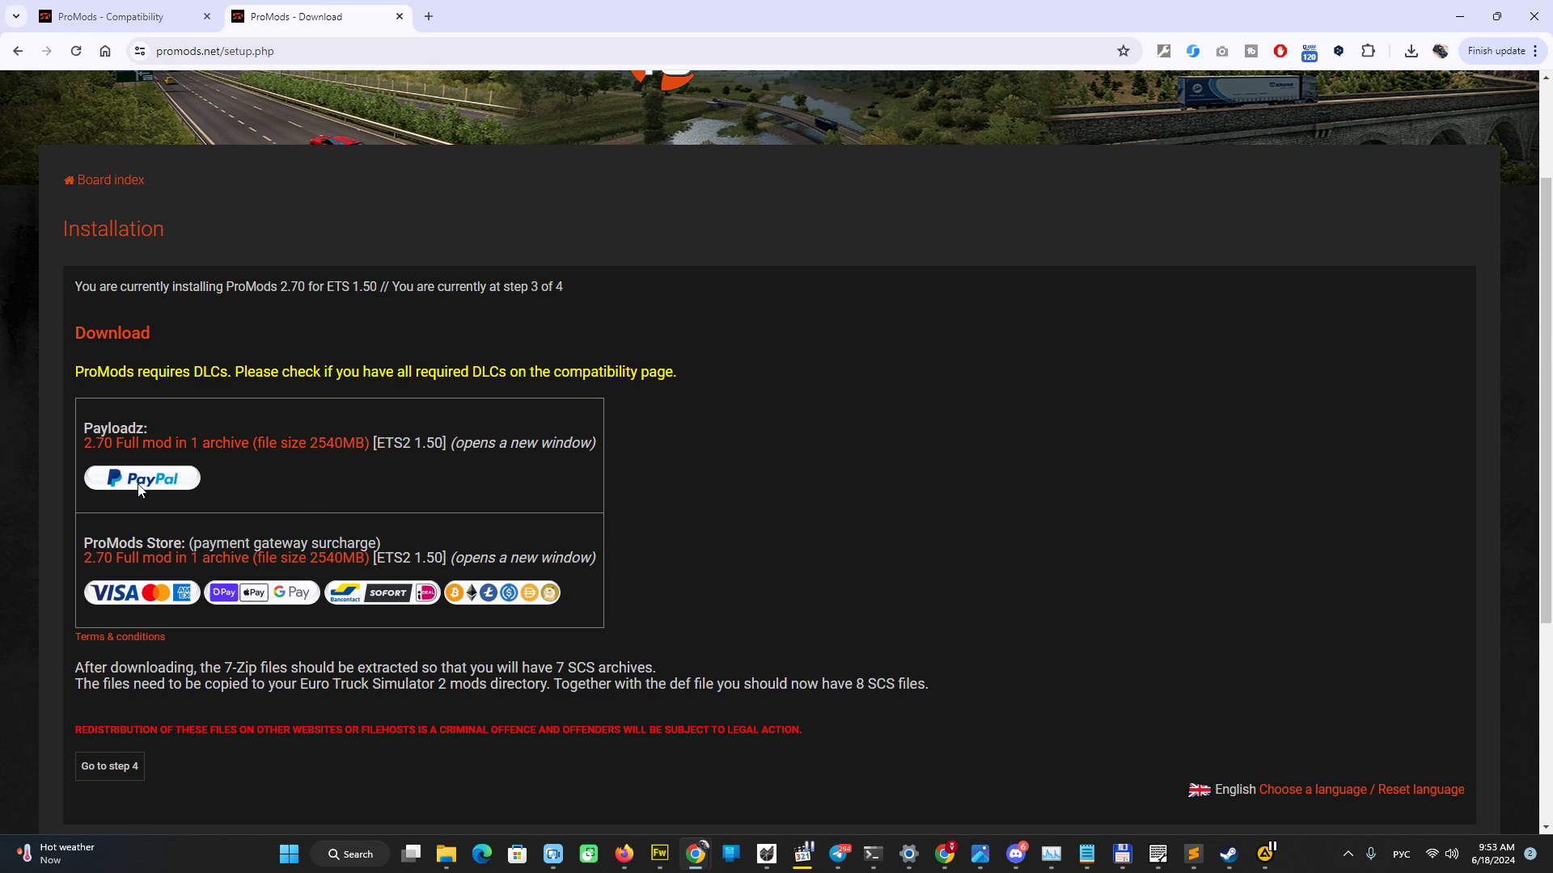
scroll(437, 552, "up", 1)
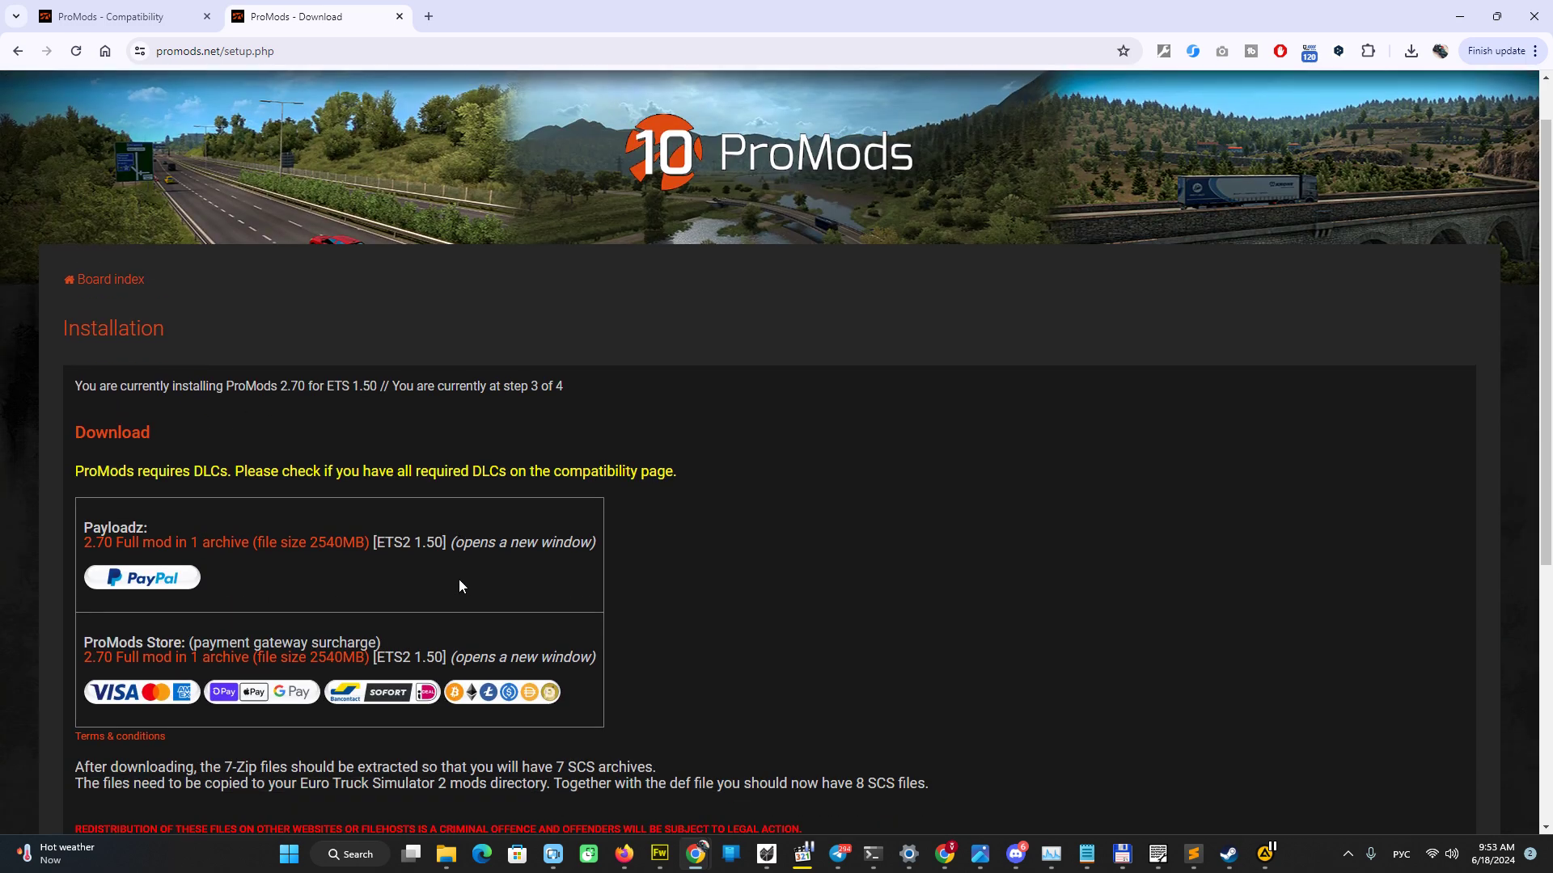
scroll(461, 521, "down", 1)
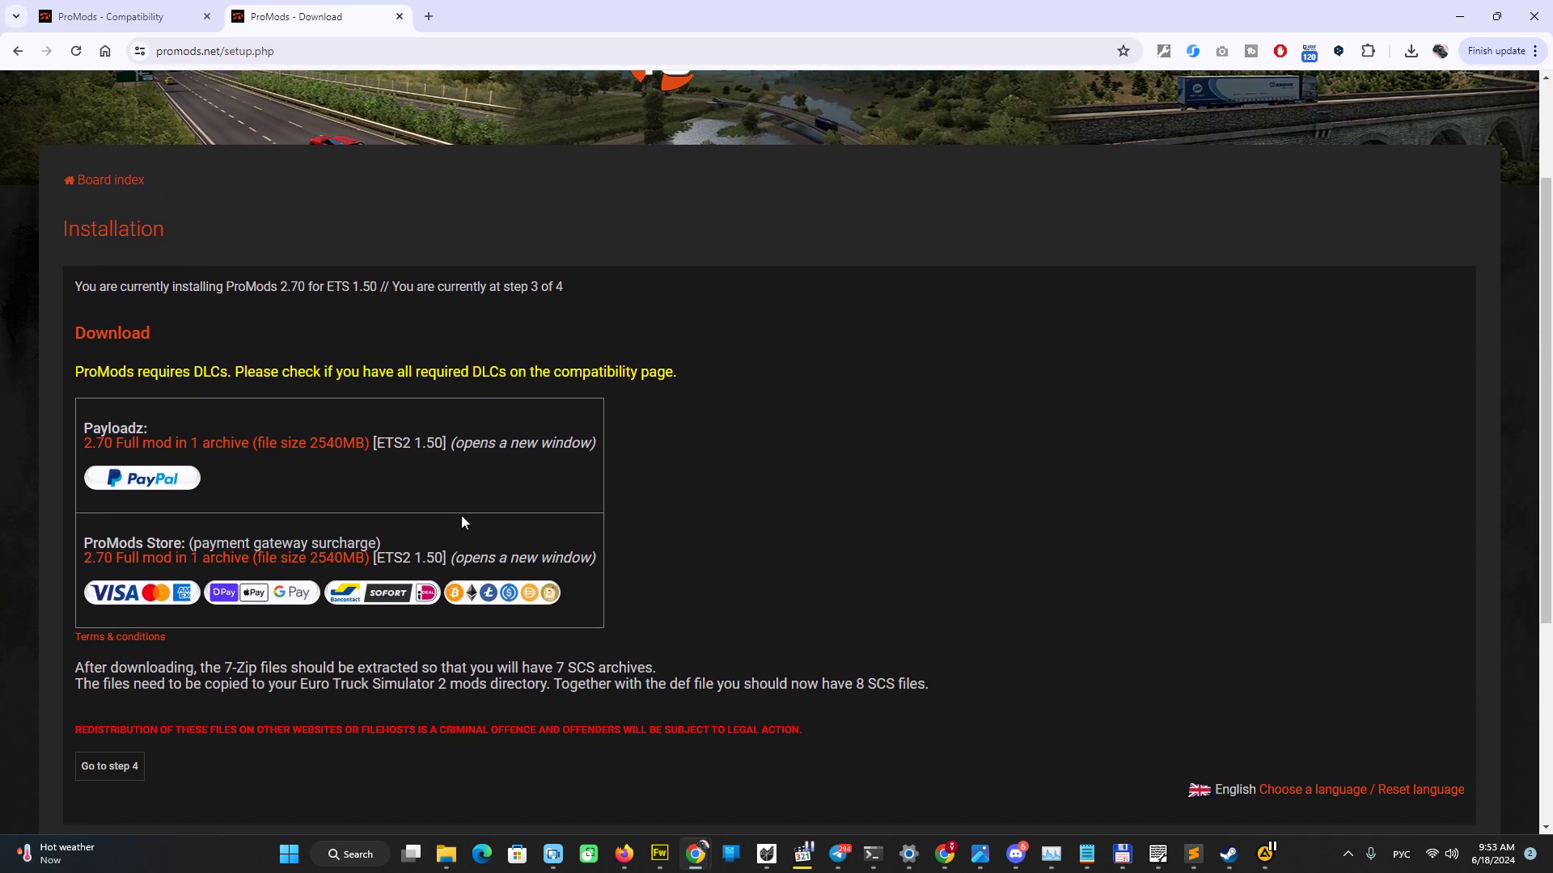
Step: Go back and choose the free Standard split-archive download instead
left_click(17, 51)
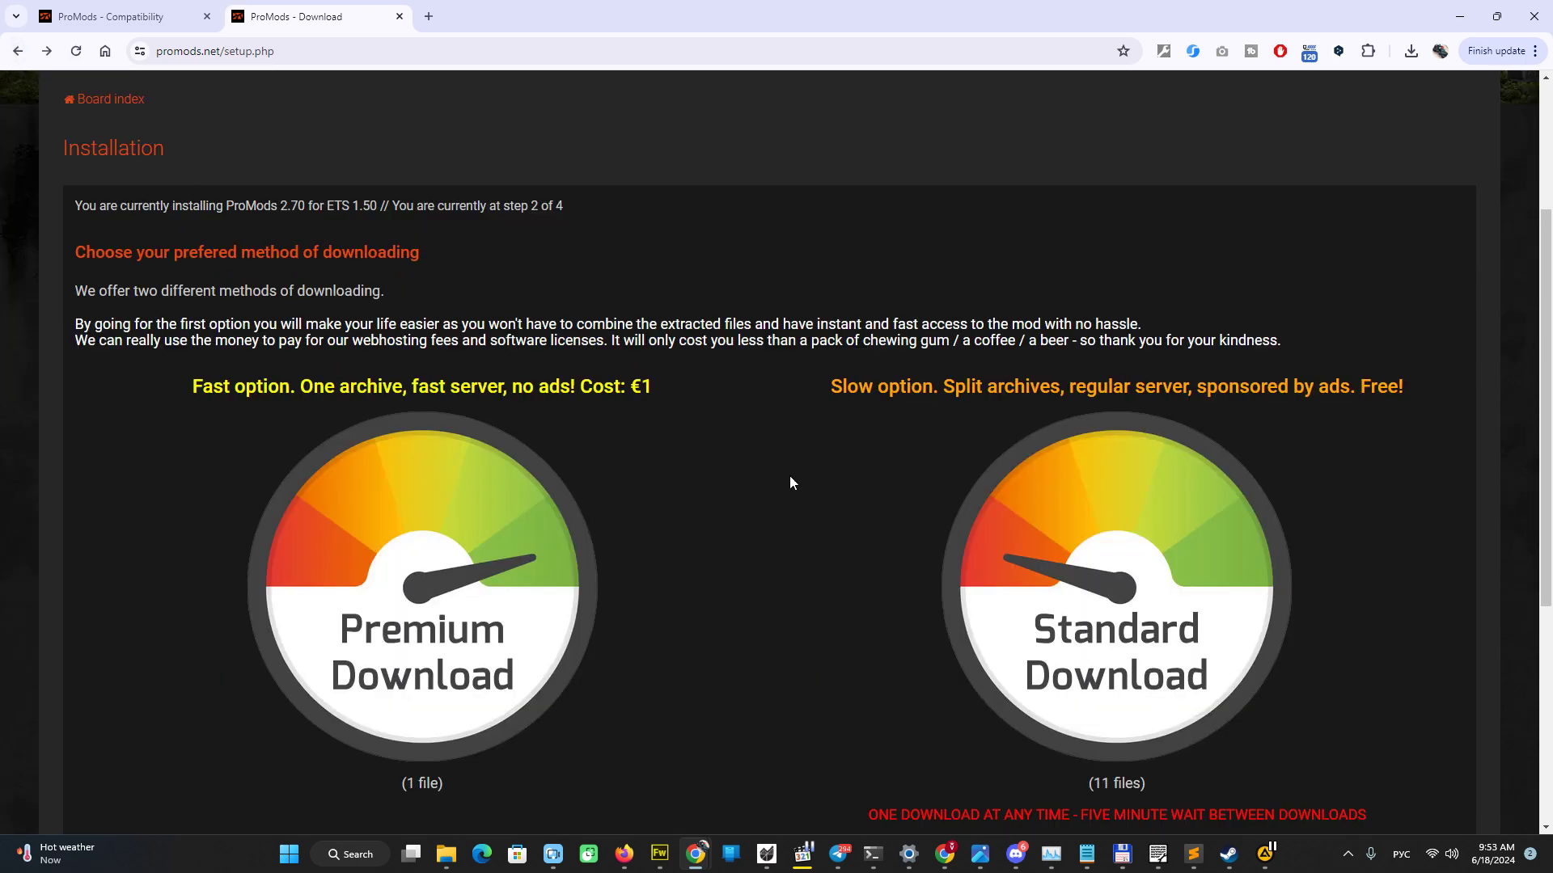
scroll(780, 483, "down", 1)
scroll(781, 484, "up", 1)
scroll(780, 484, "down", 1)
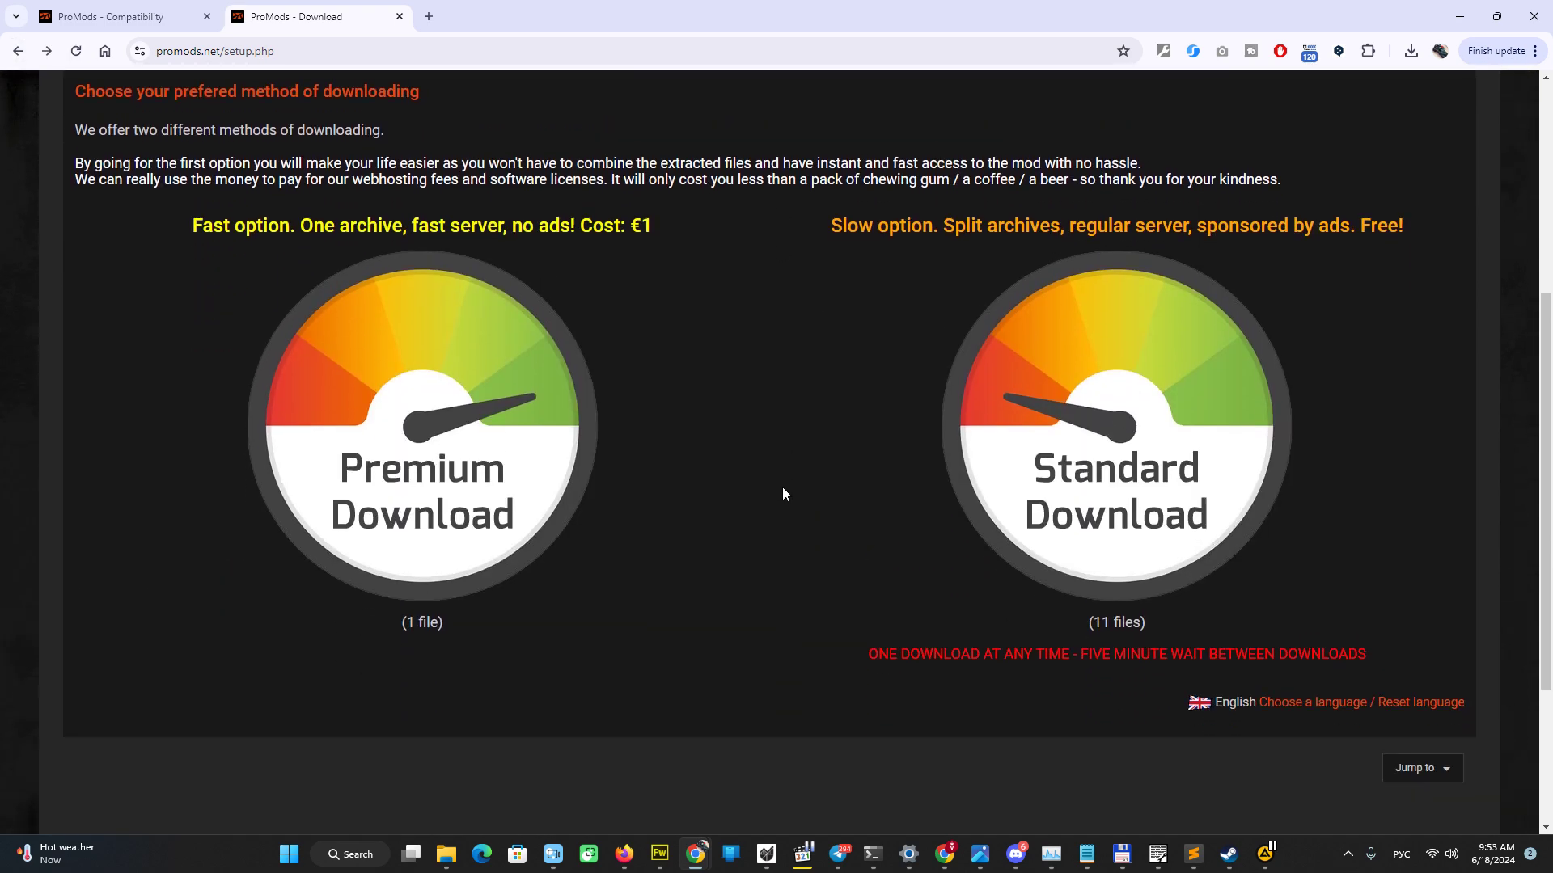
scroll(783, 486, "up", 1)
scroll(783, 493, "up", 1)
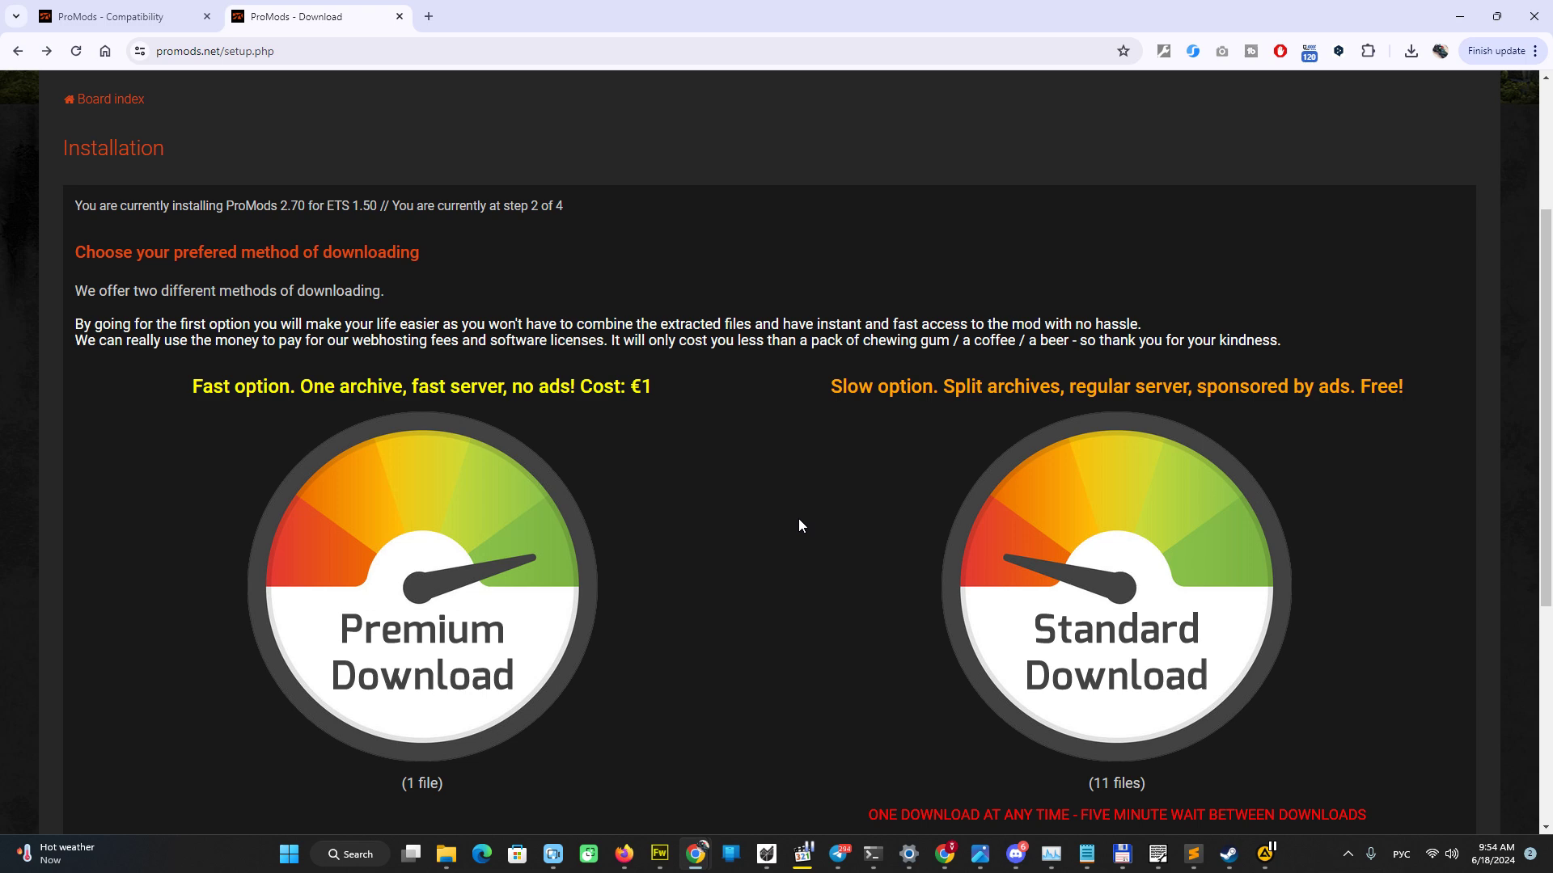
left_click(1124, 564)
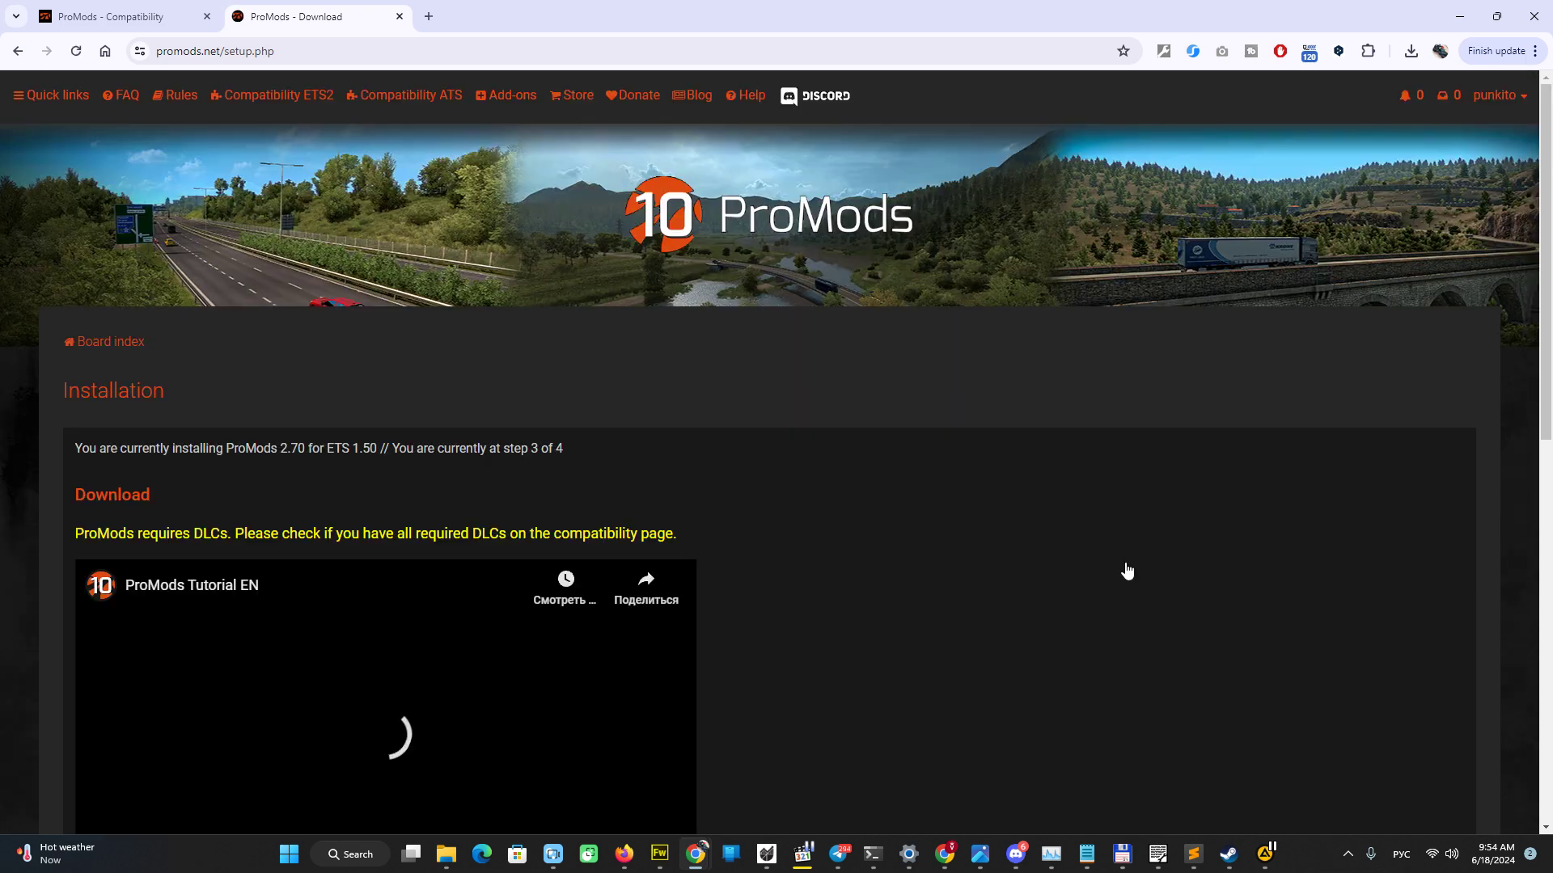
scroll(782, 492, "down", 2)
scroll(783, 492, "down", 2)
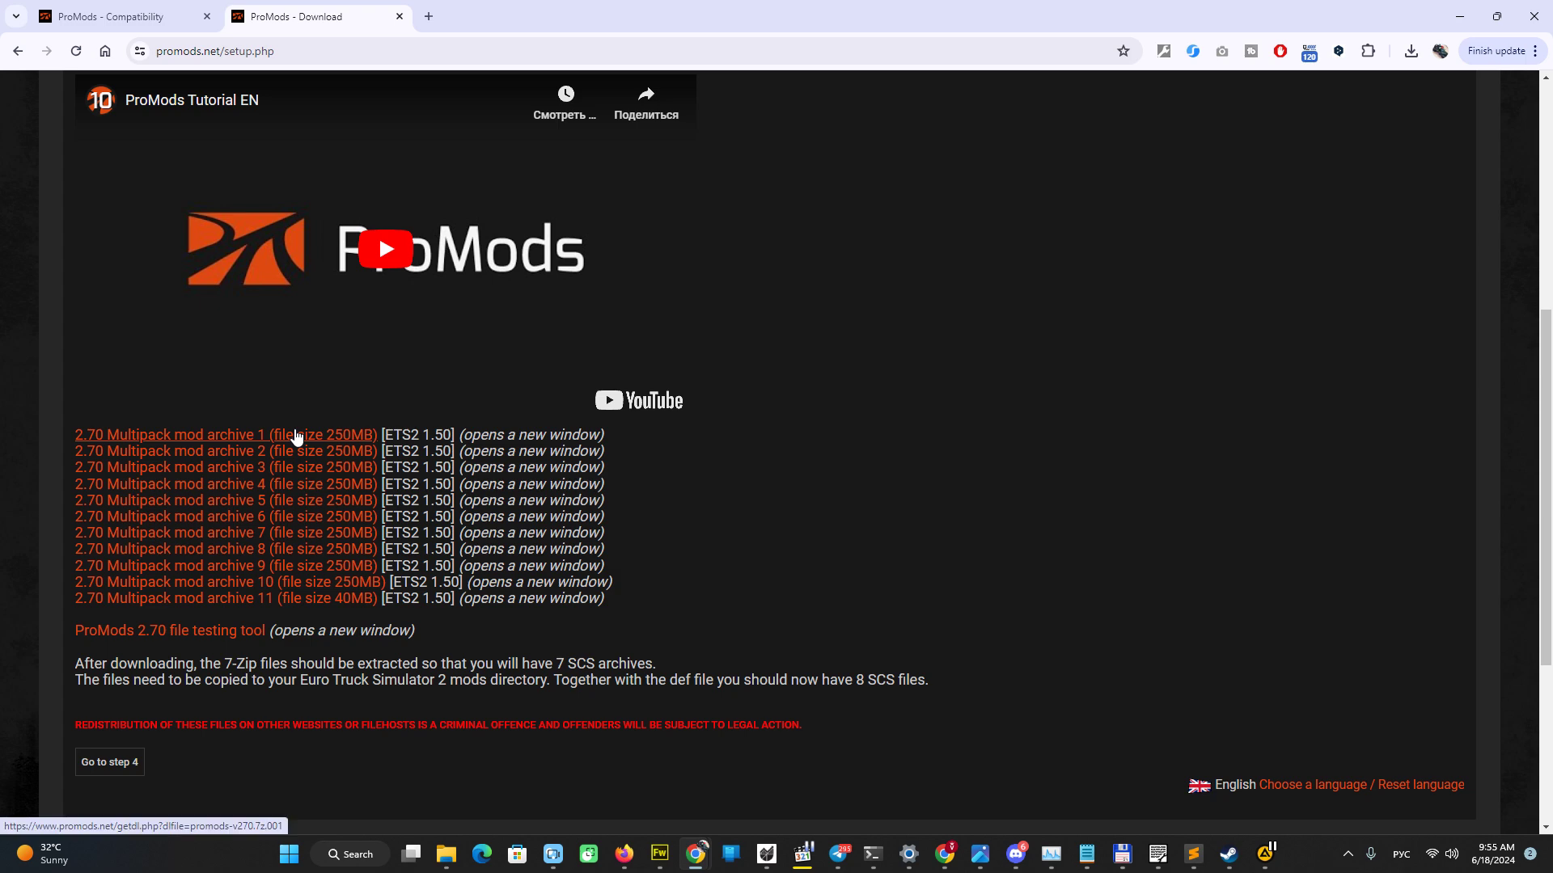
Step: Download 2.70 multipack archives 1 and 2, closing the downloads panel and finished tab in between
left_click(295, 436)
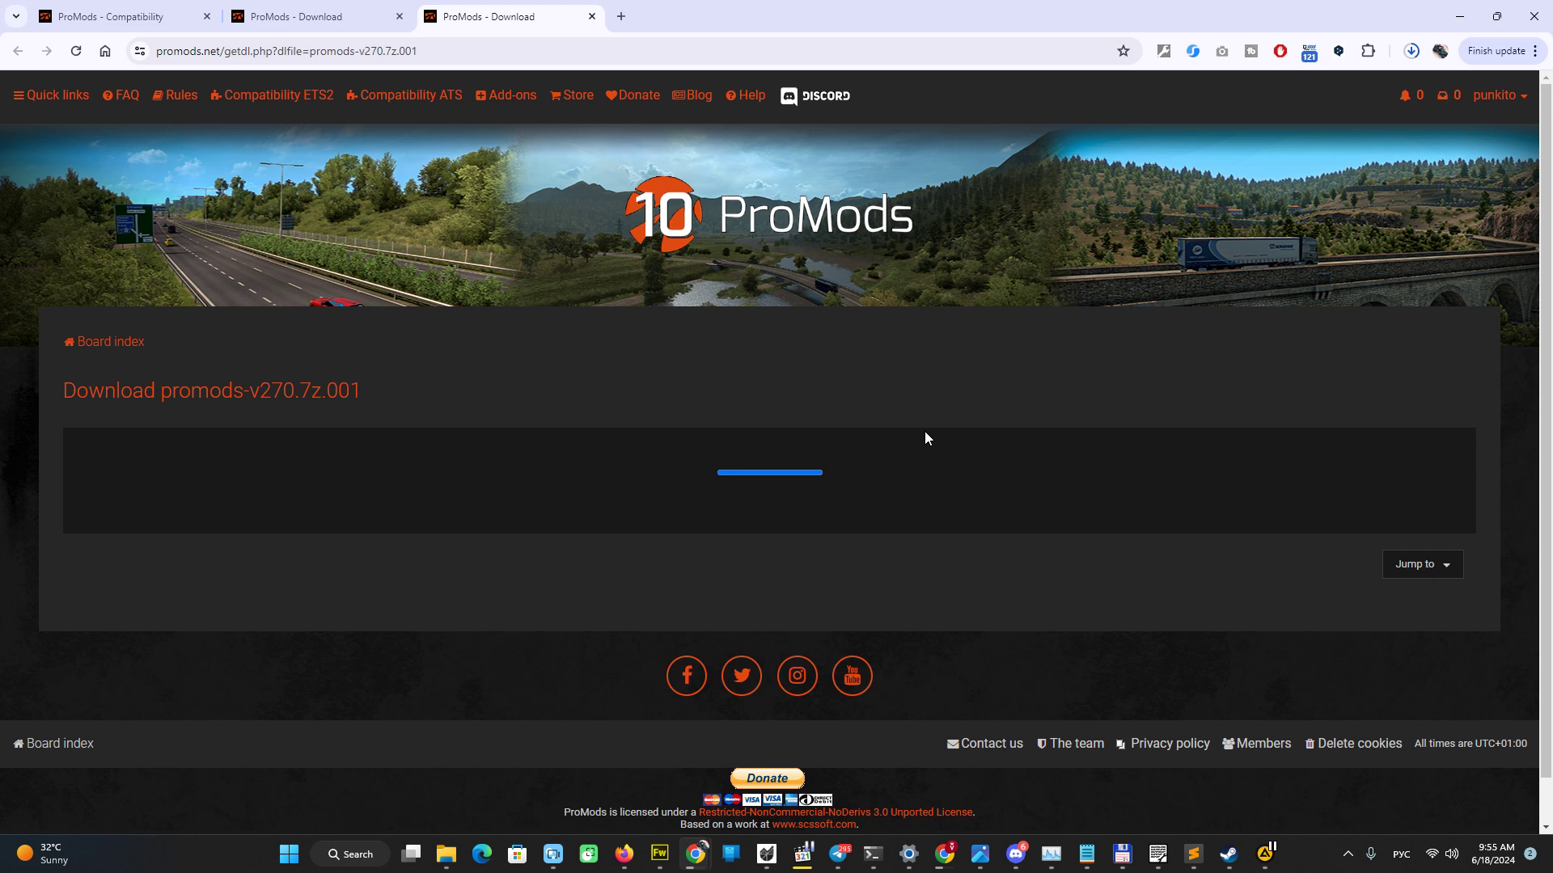
left_click(1411, 52)
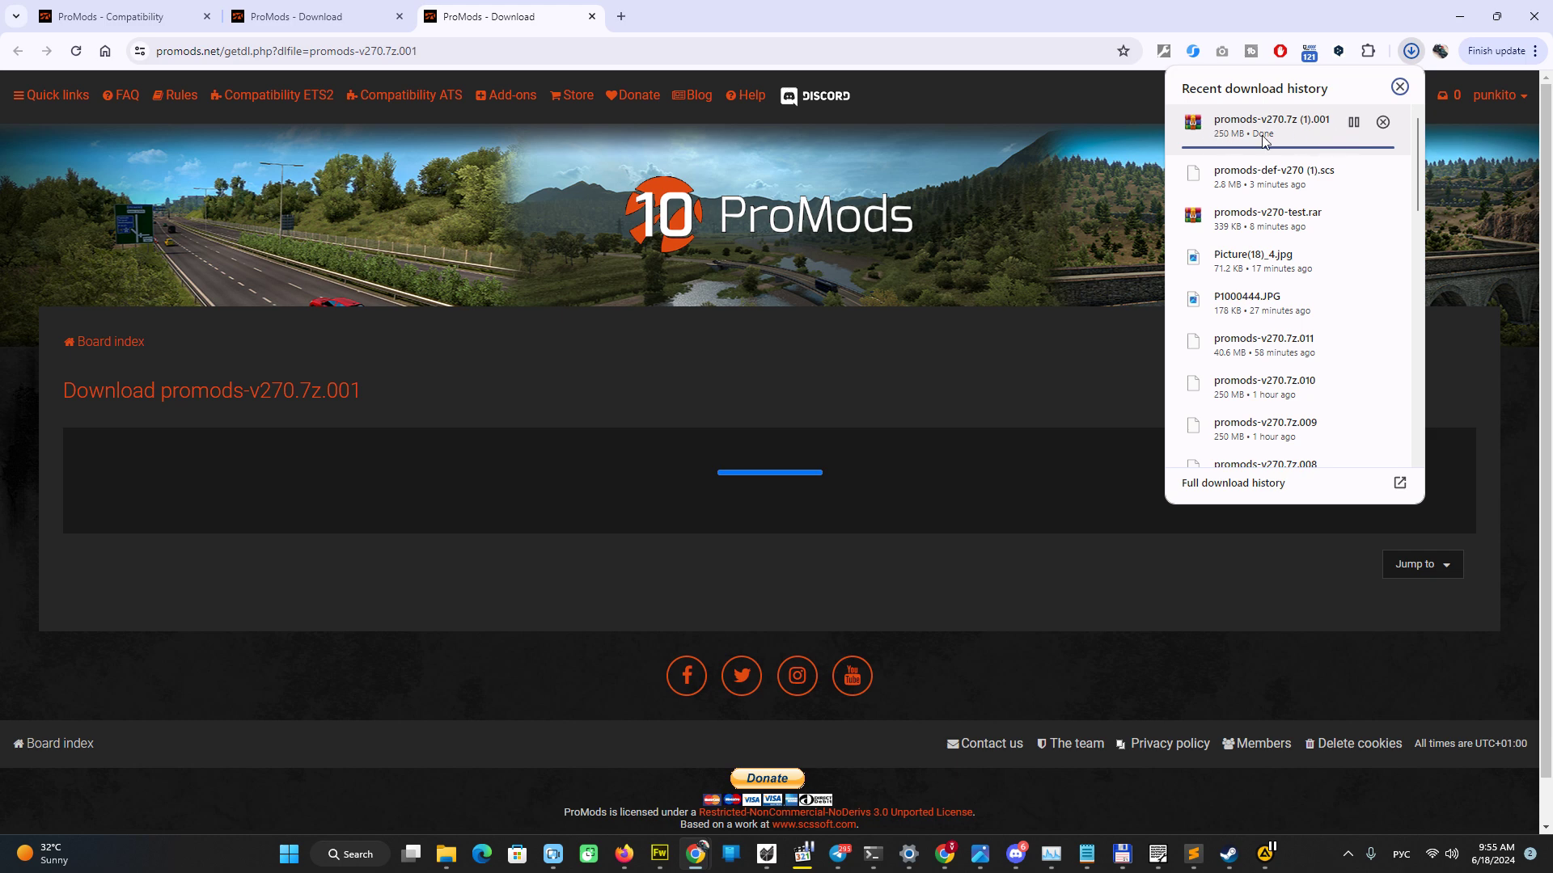
left_click(993, 370)
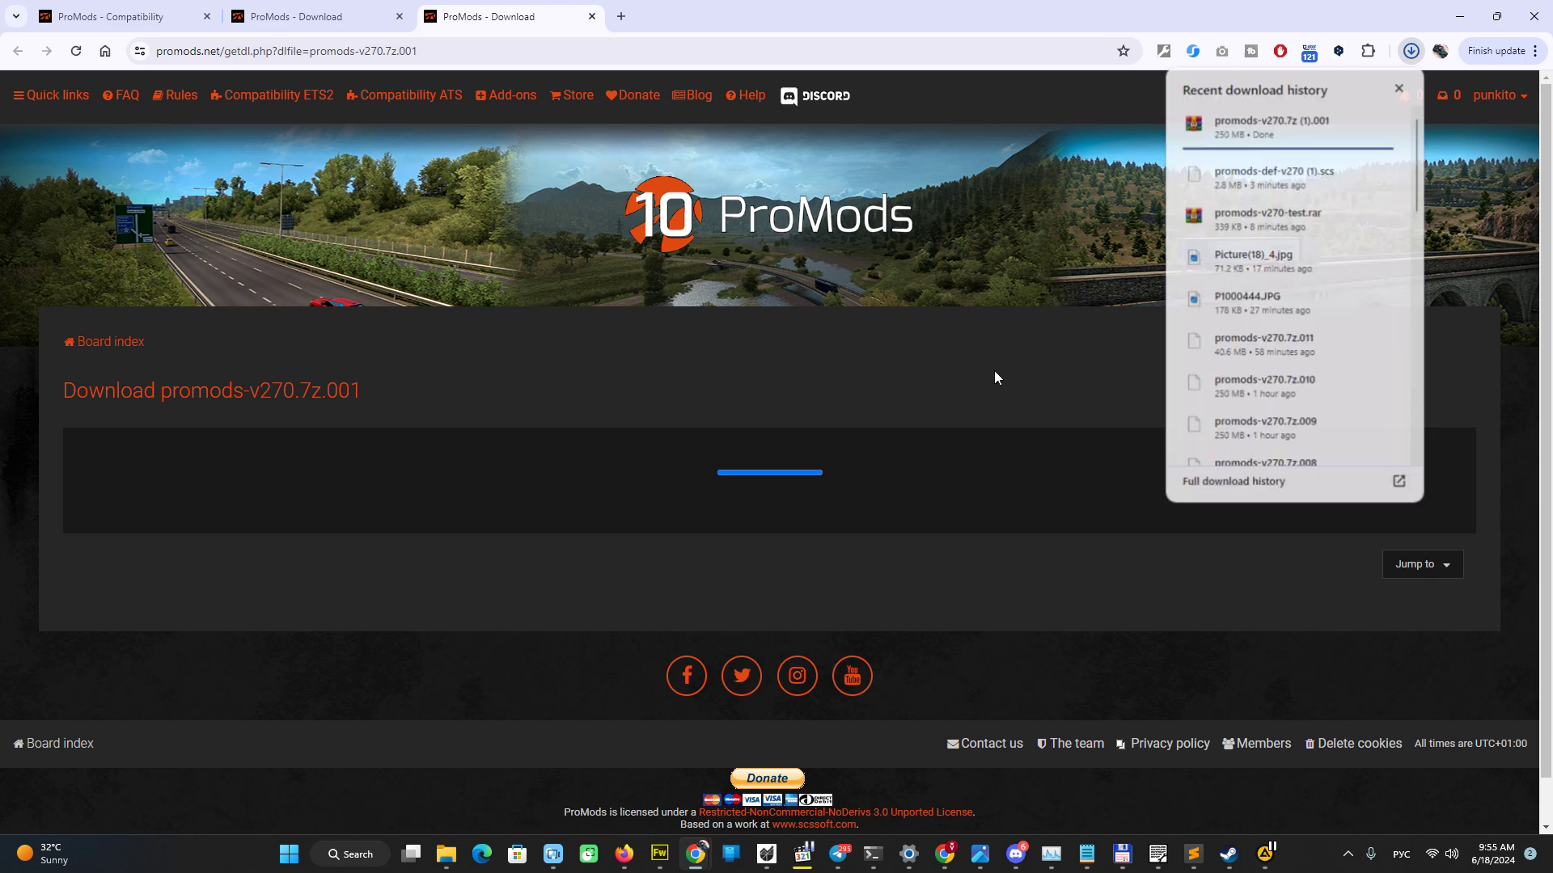
left_click(592, 17)
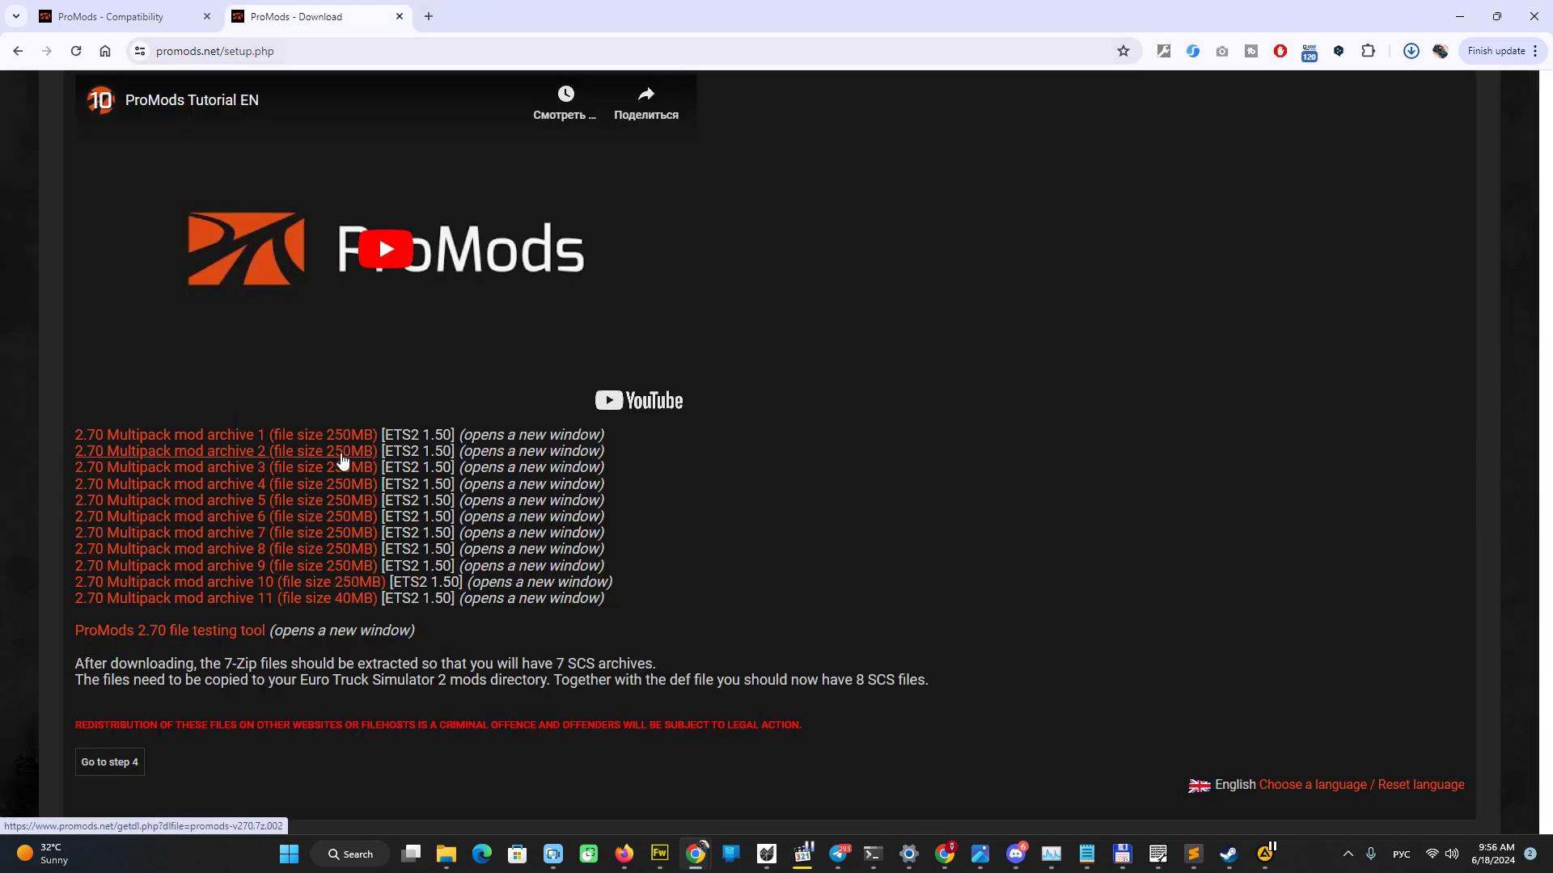
left_click(341, 451)
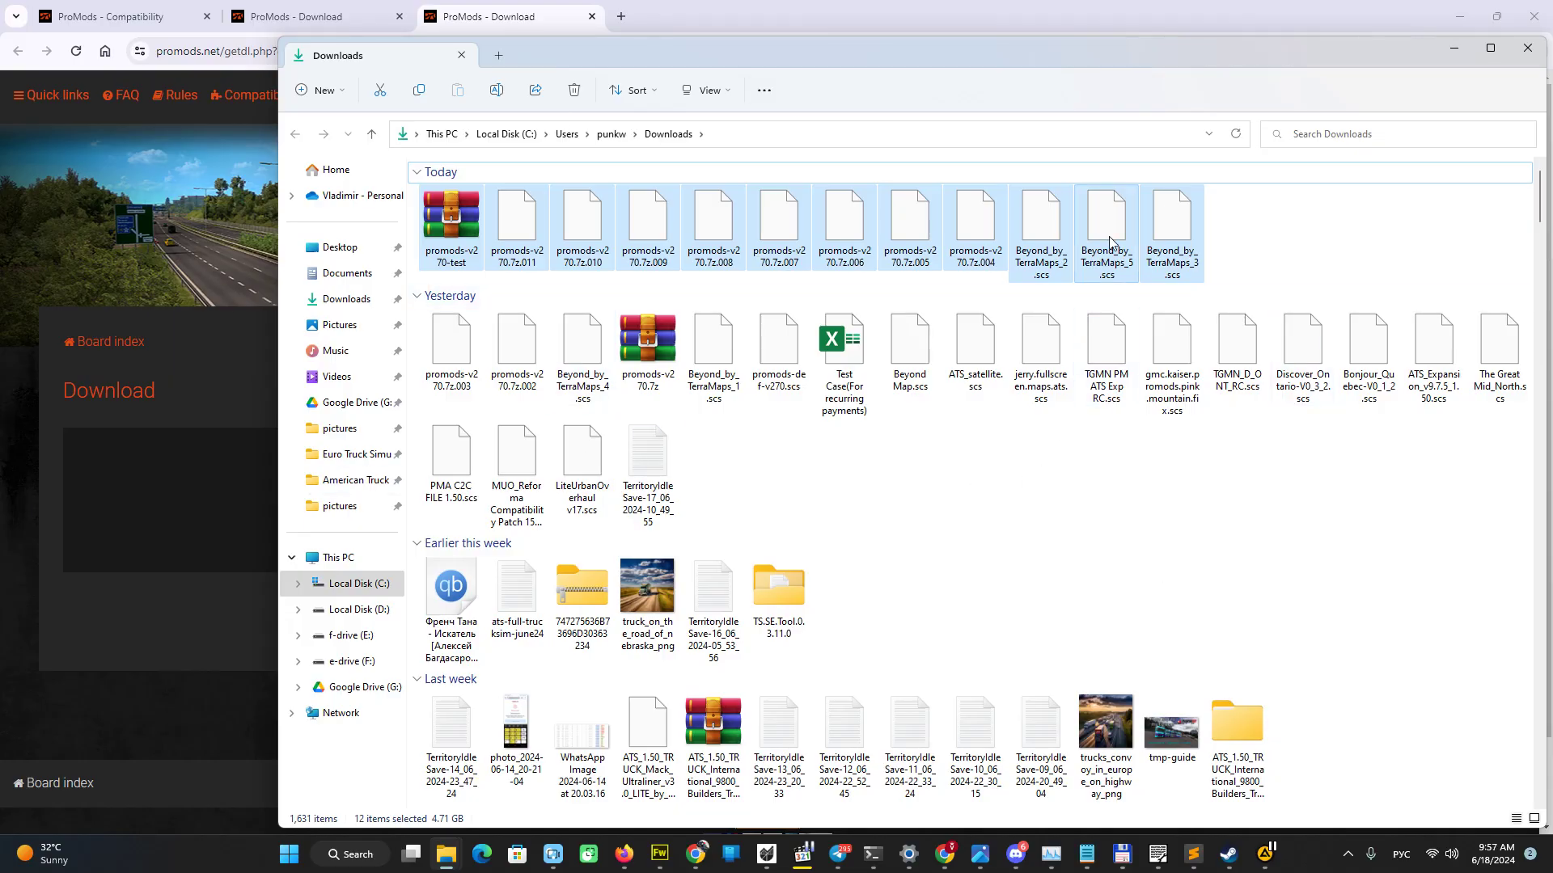
left_click(1049, 440)
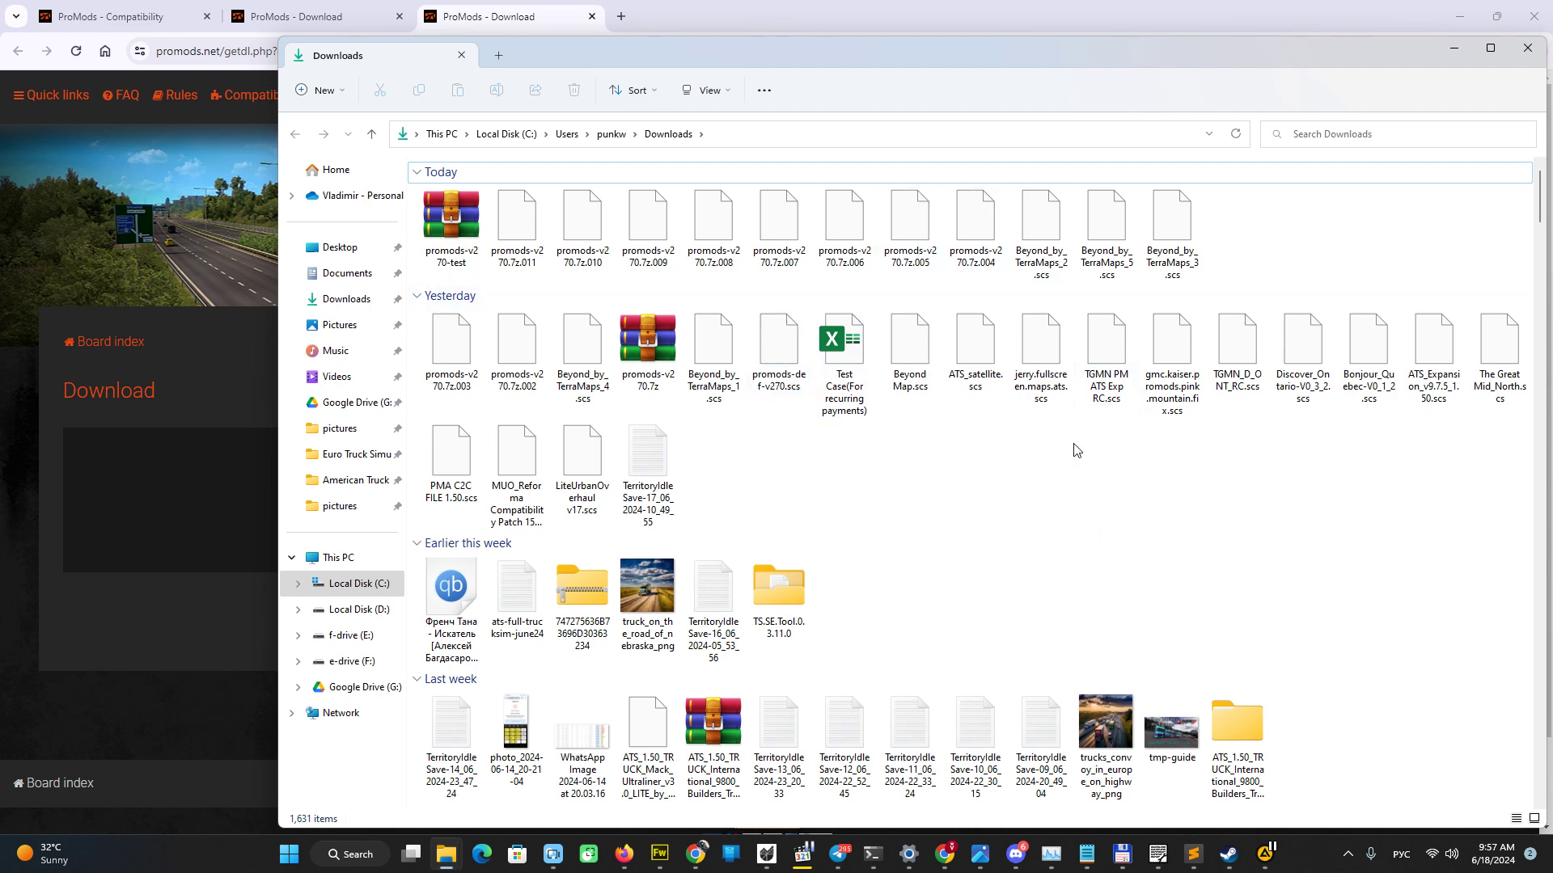
right_click(1243, 236)
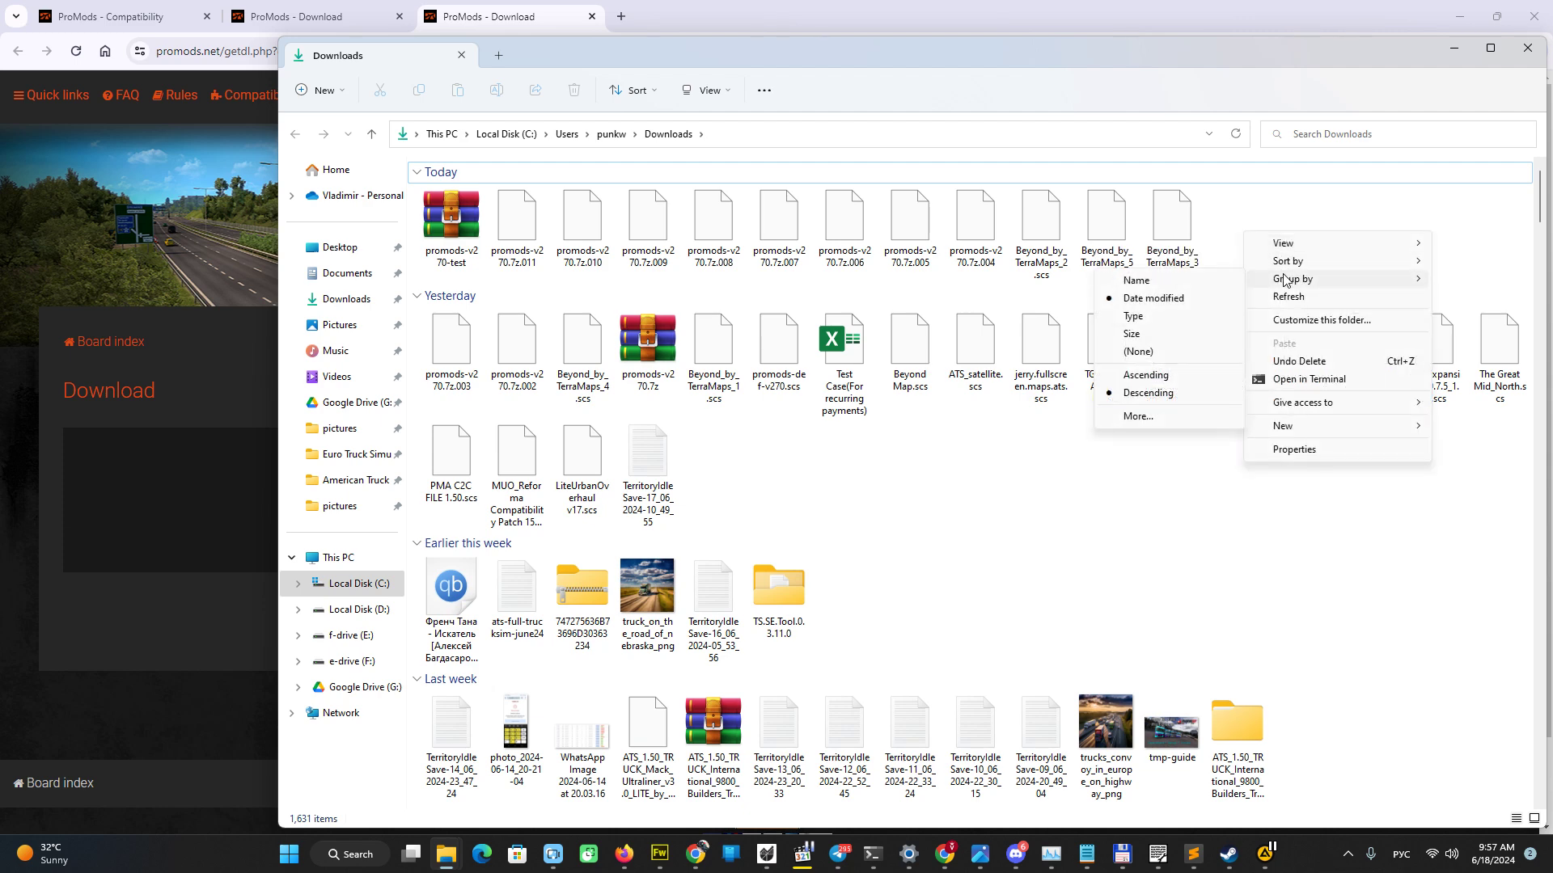
mouse_move(1334, 426)
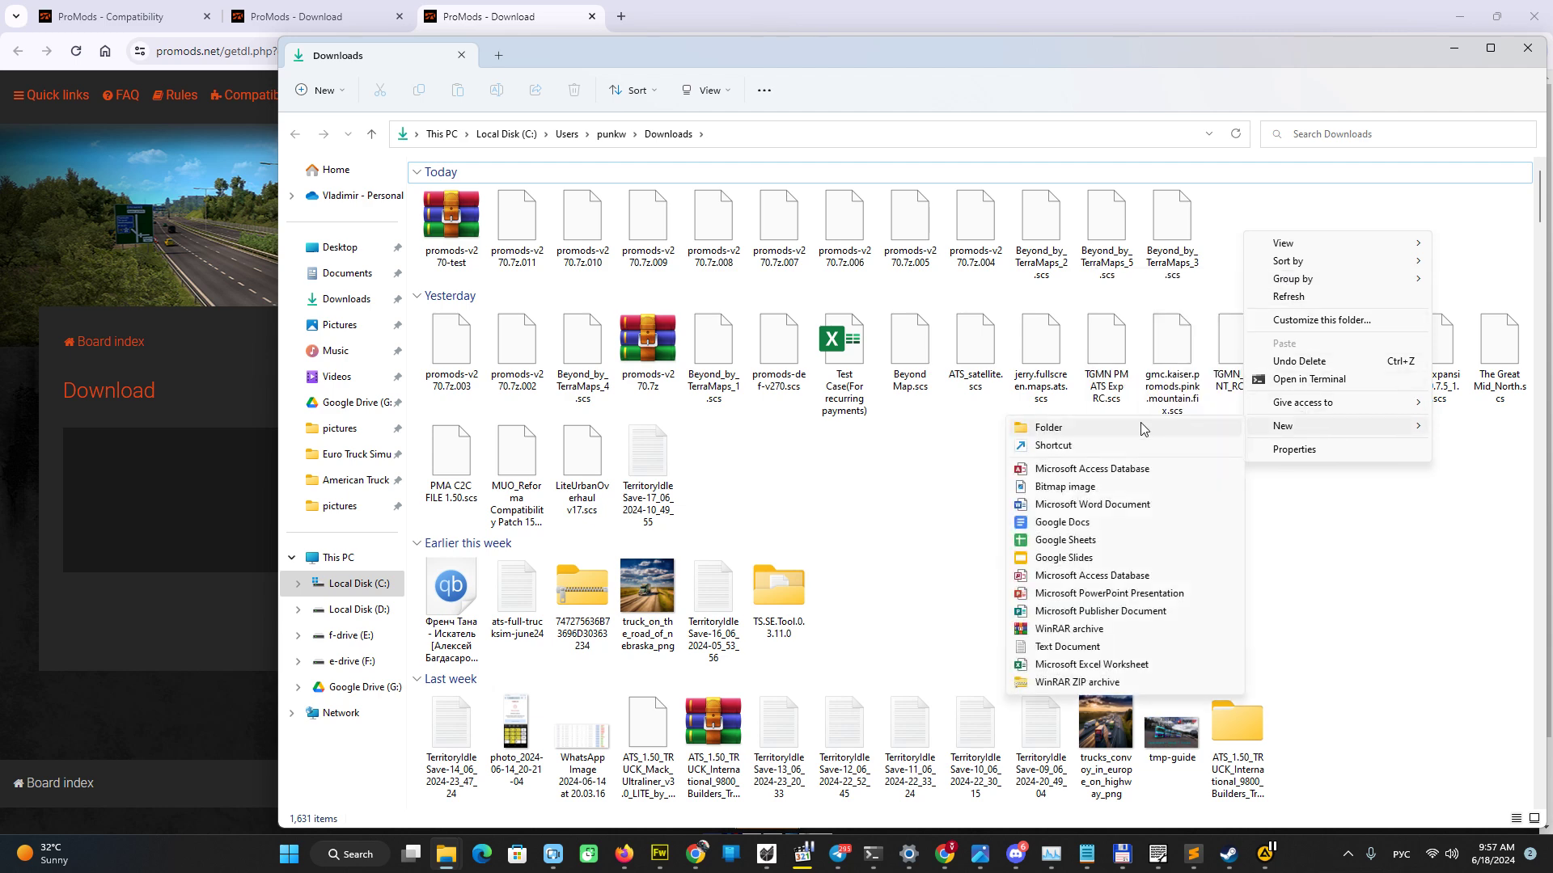
Step: Create a folder named promods150 in Downloads, then select promods-def-v270.scs
left_click(1141, 429)
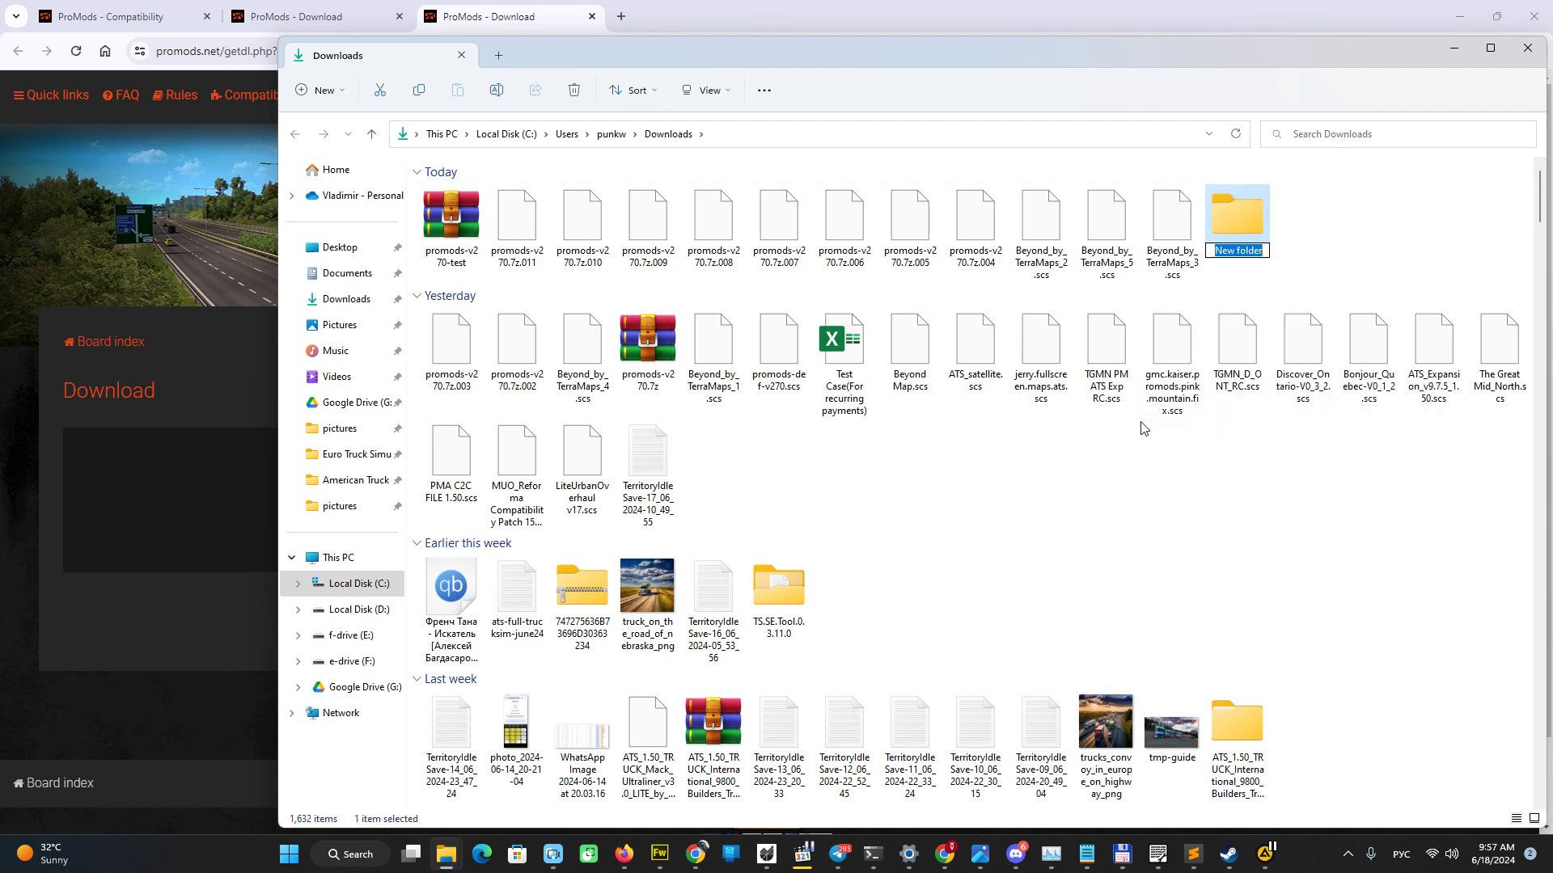
key("alt+shift")
type("promods")
type("15")
type("0")
key("Return")
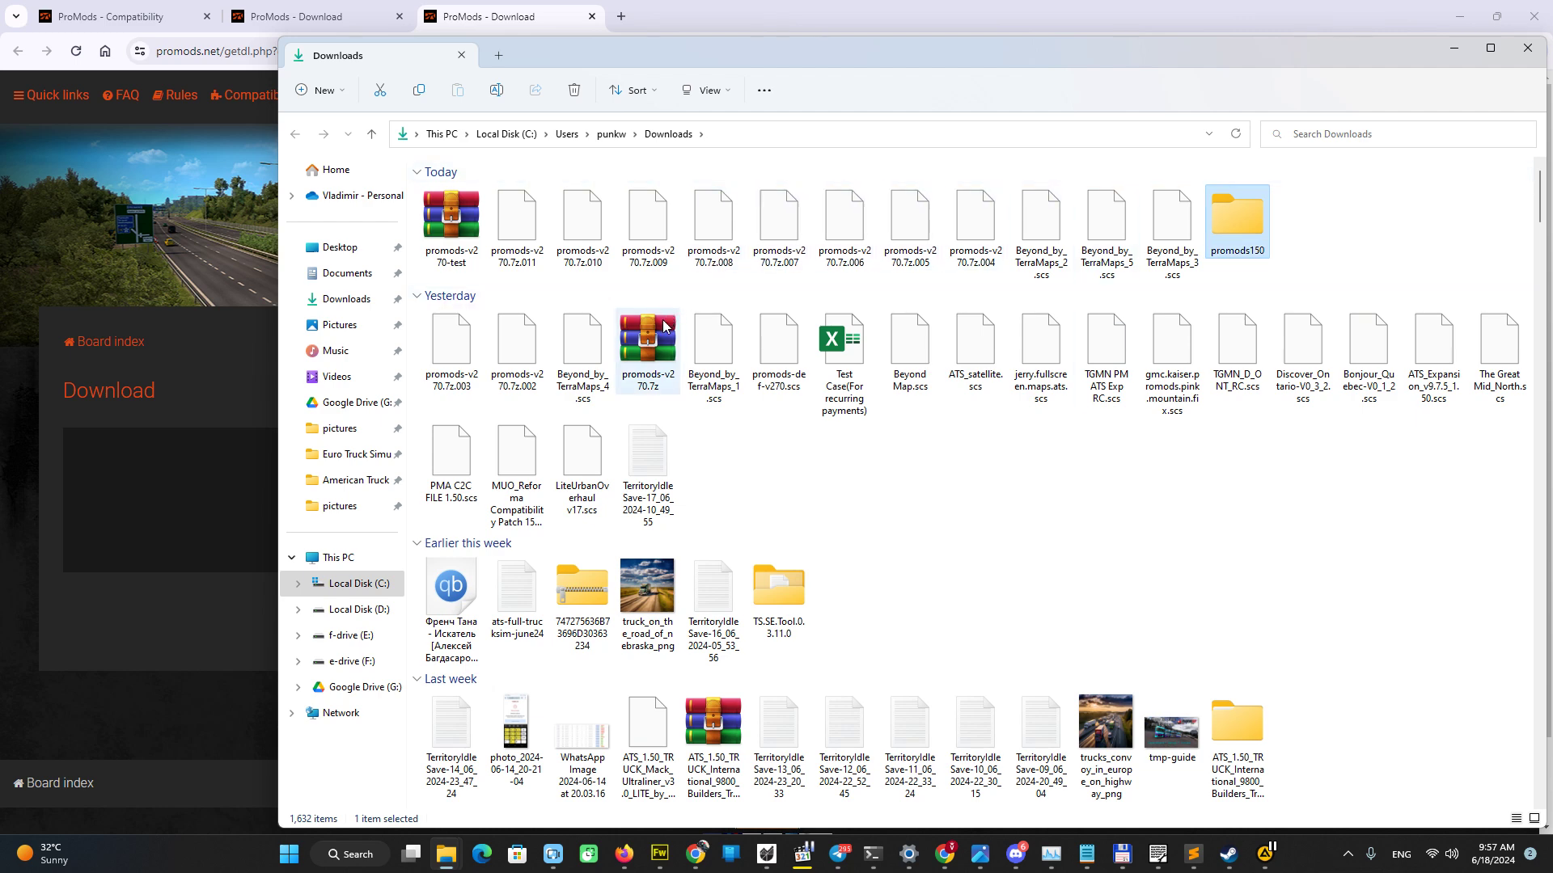
left_click(781, 357)
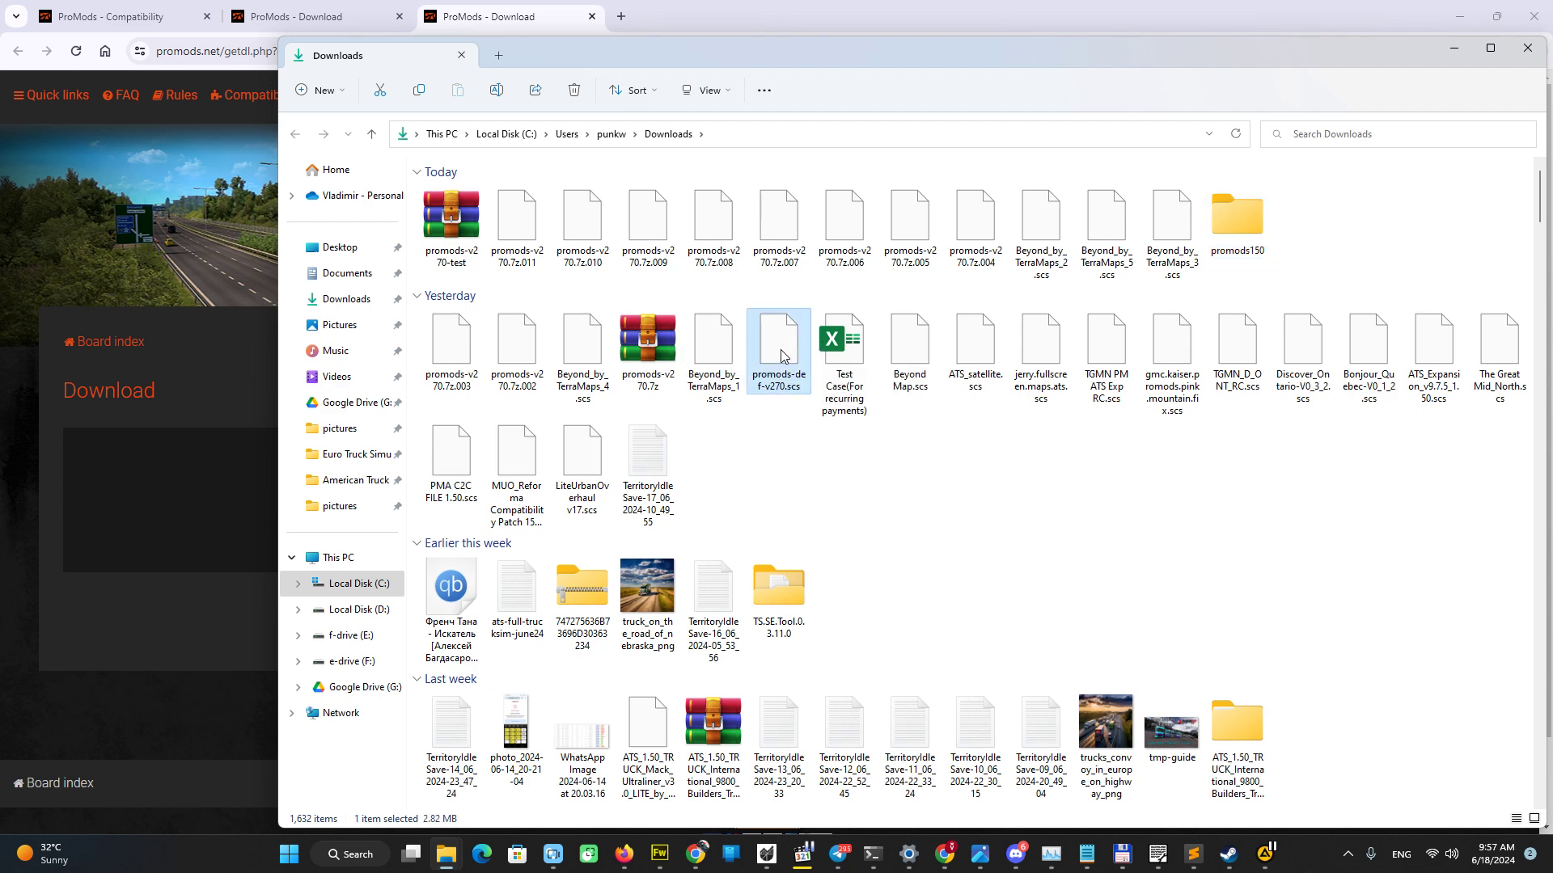
Step: Add promods-v270.7z, parts .002 through .011 and promods-v270-test to the selection
left_click(654, 356, "ctrl")
left_click(511, 354, "ctrl")
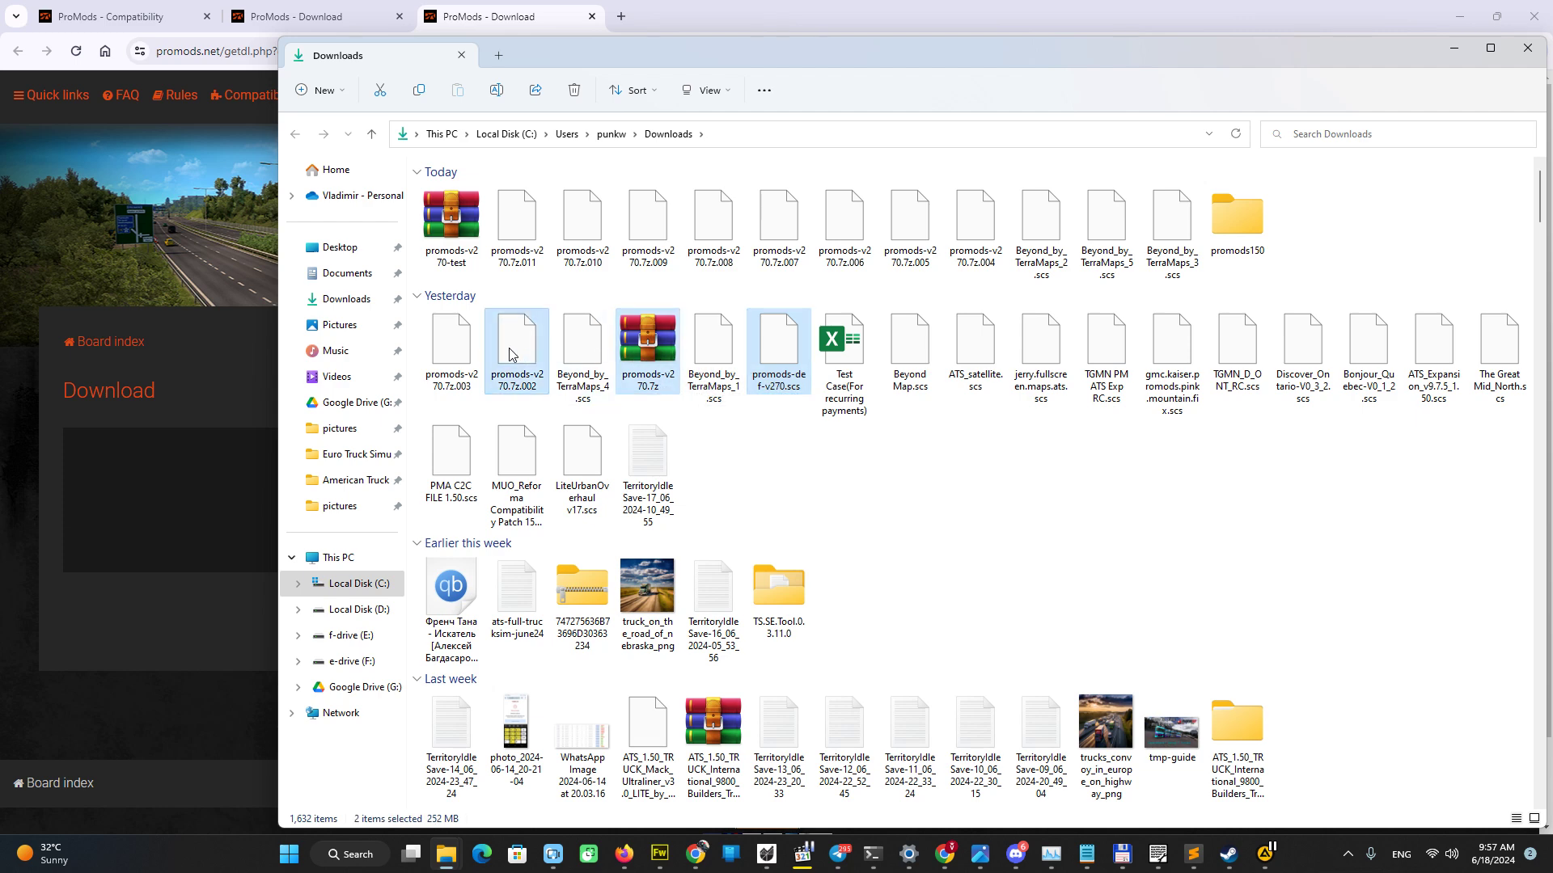
left_click(452, 356, "ctrl")
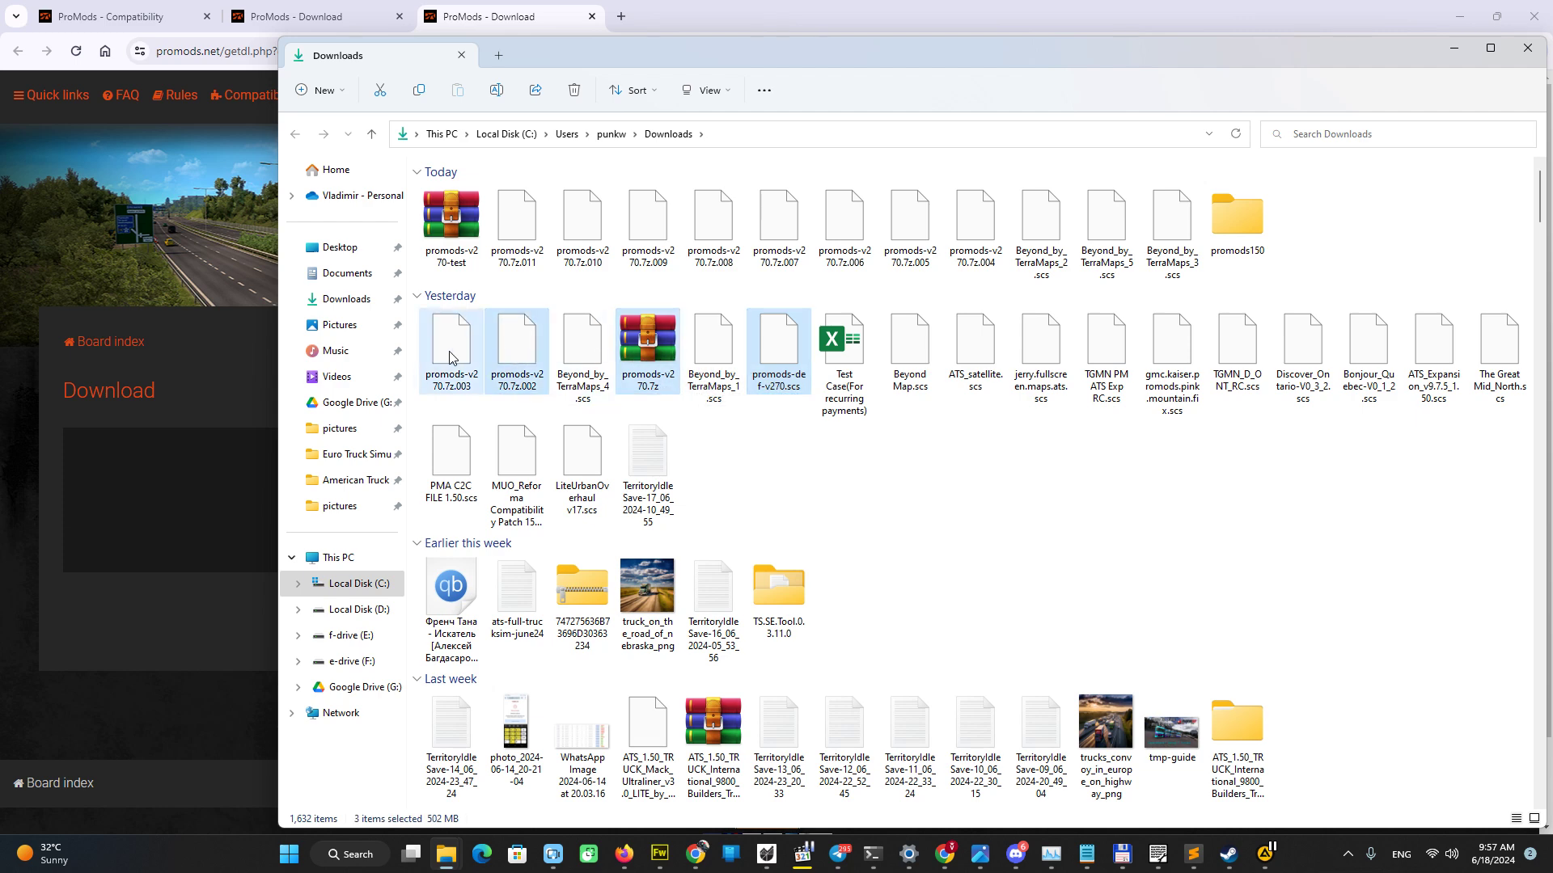
left_click(977, 235, "ctrl")
left_click(911, 231, "ctrl")
left_click(845, 230, "ctrl")
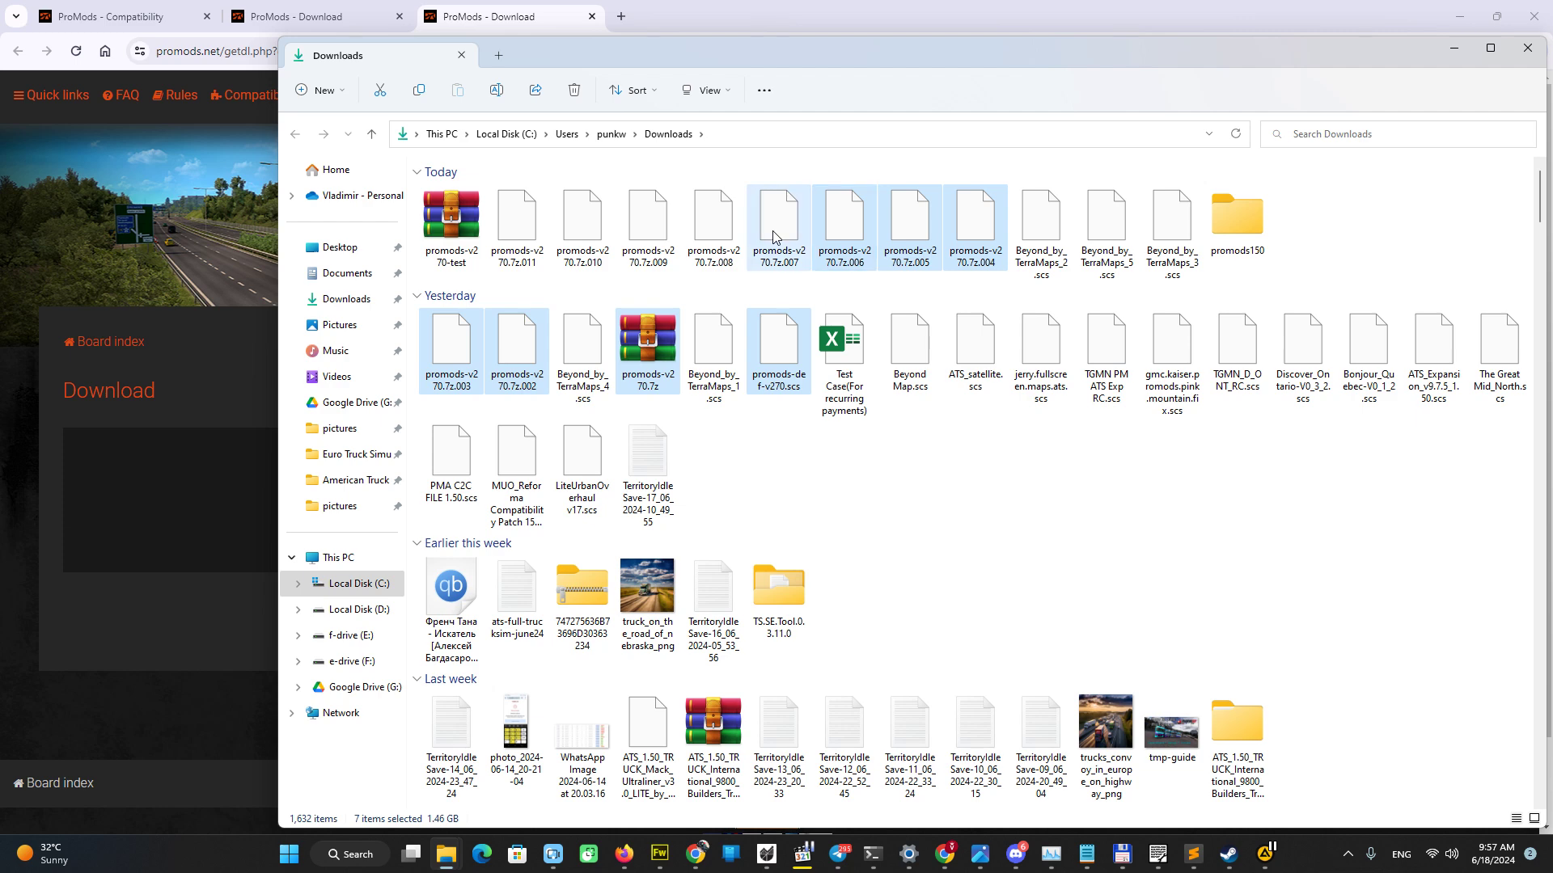
left_click(717, 232, "ctrl")
left_click(660, 232, "ctrl")
left_click(582, 232, "ctrl")
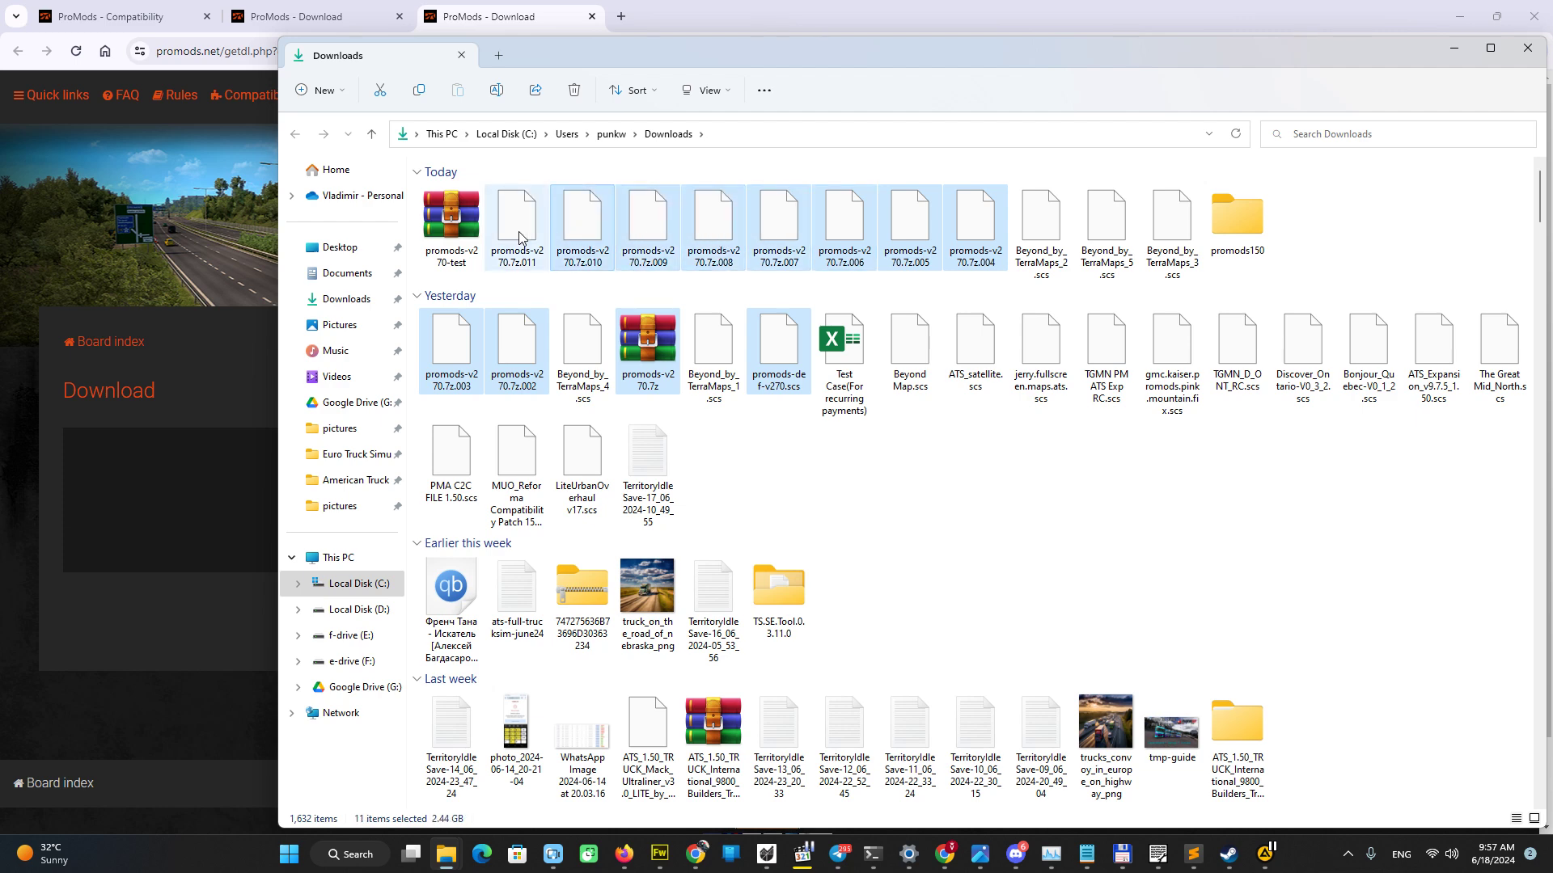
left_click(463, 232, "ctrl")
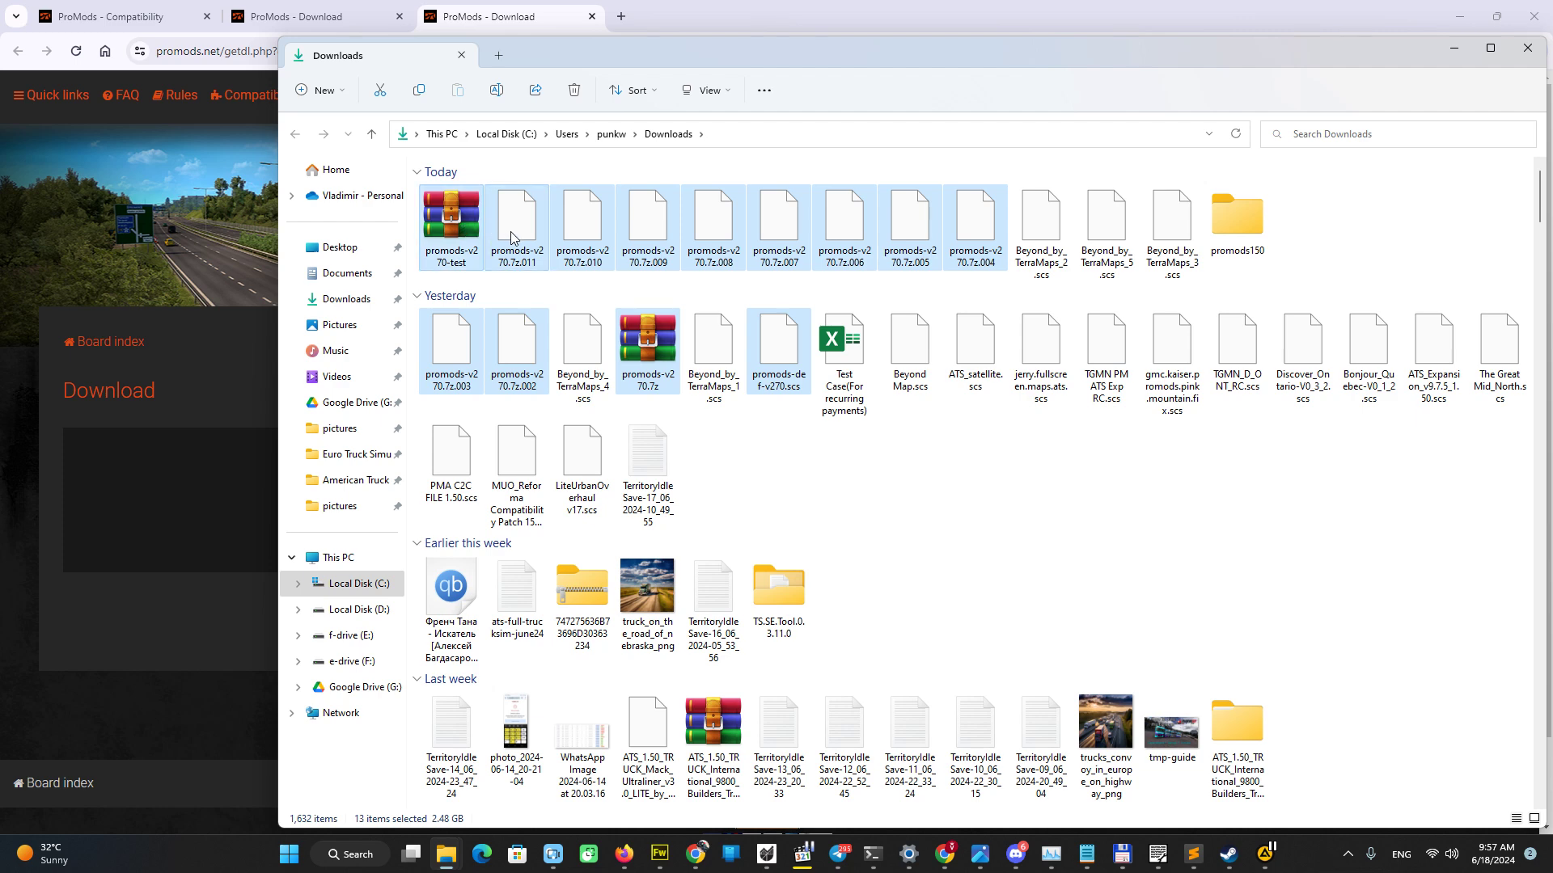
Step: Move the 13 selected files into promods150 and open that folder
left_click_drag(511, 232, 1223, 238)
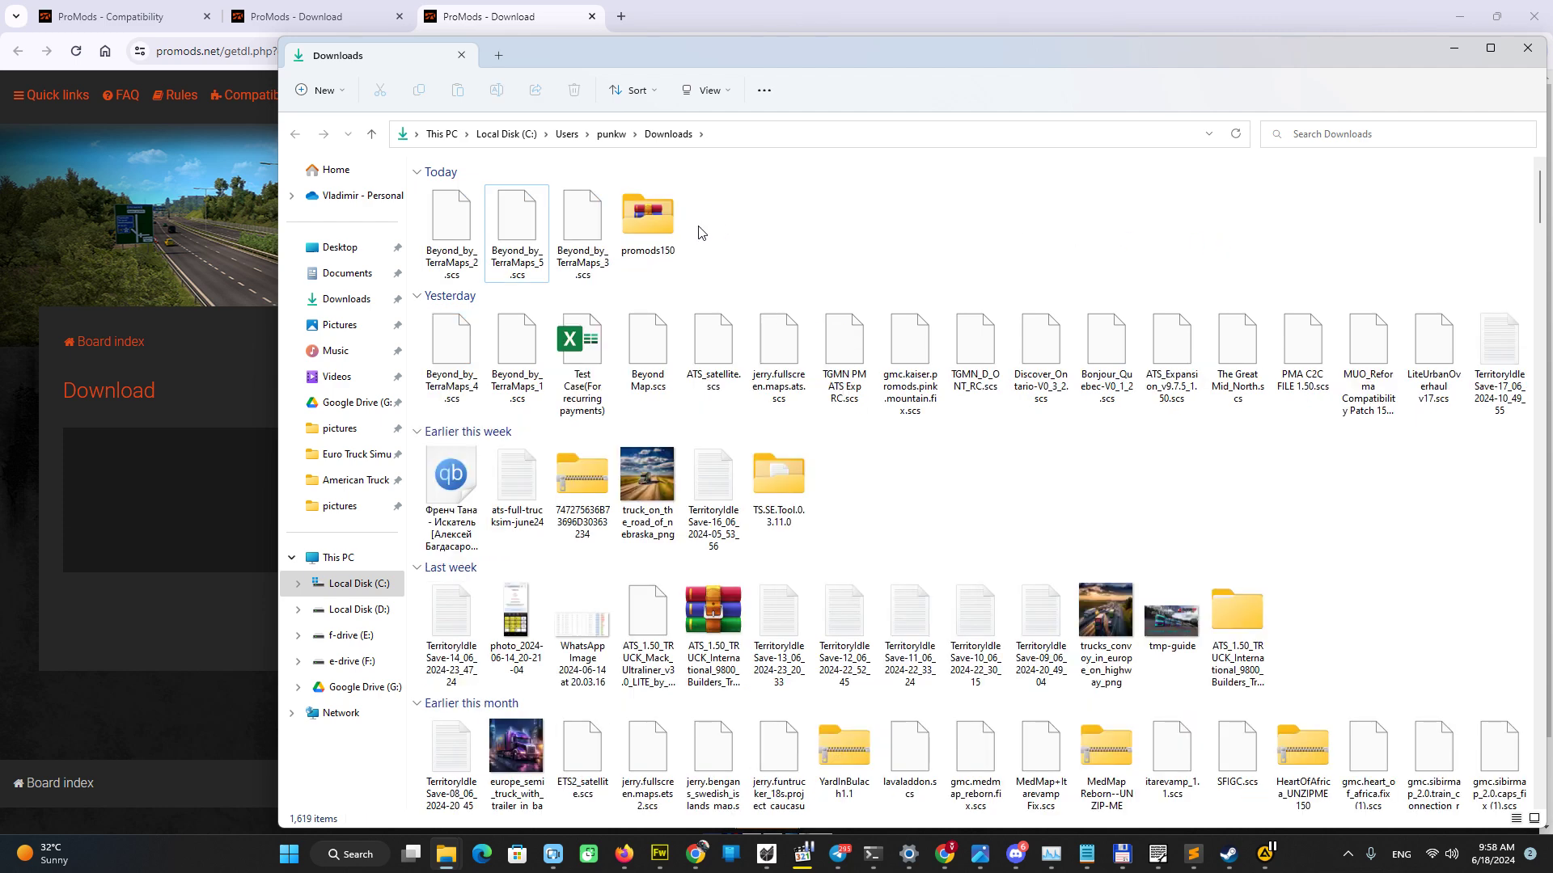
left_click(658, 224)
double_click(659, 225)
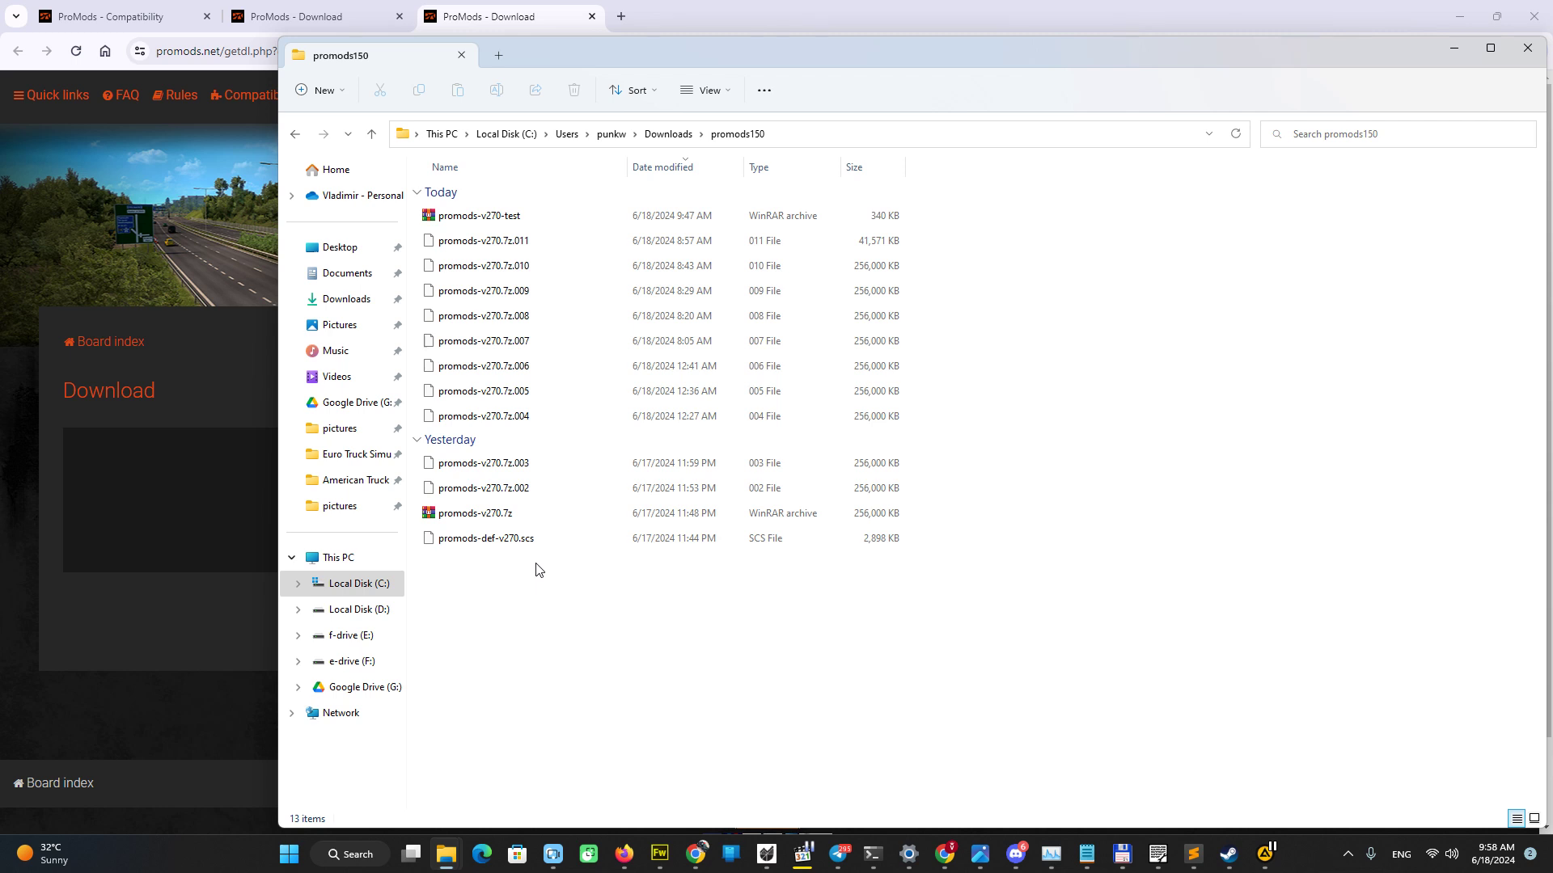
Step: Extract promods-v270.7z with 7-Zip File Manager into promods150\ready
right_click(526, 522)
mouse_move(542, 255)
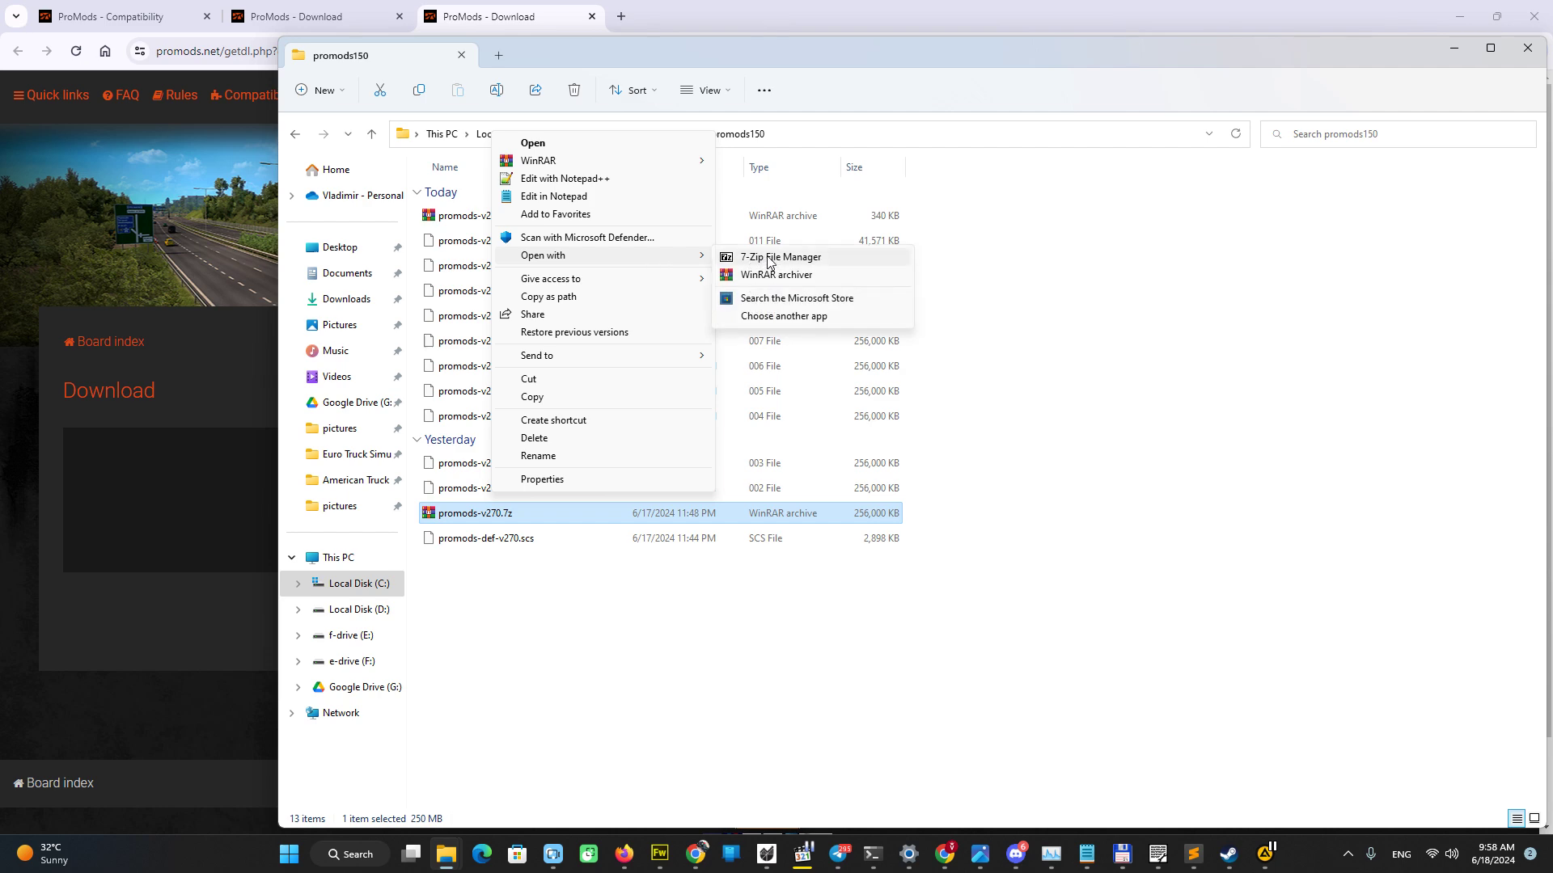
left_click(768, 257)
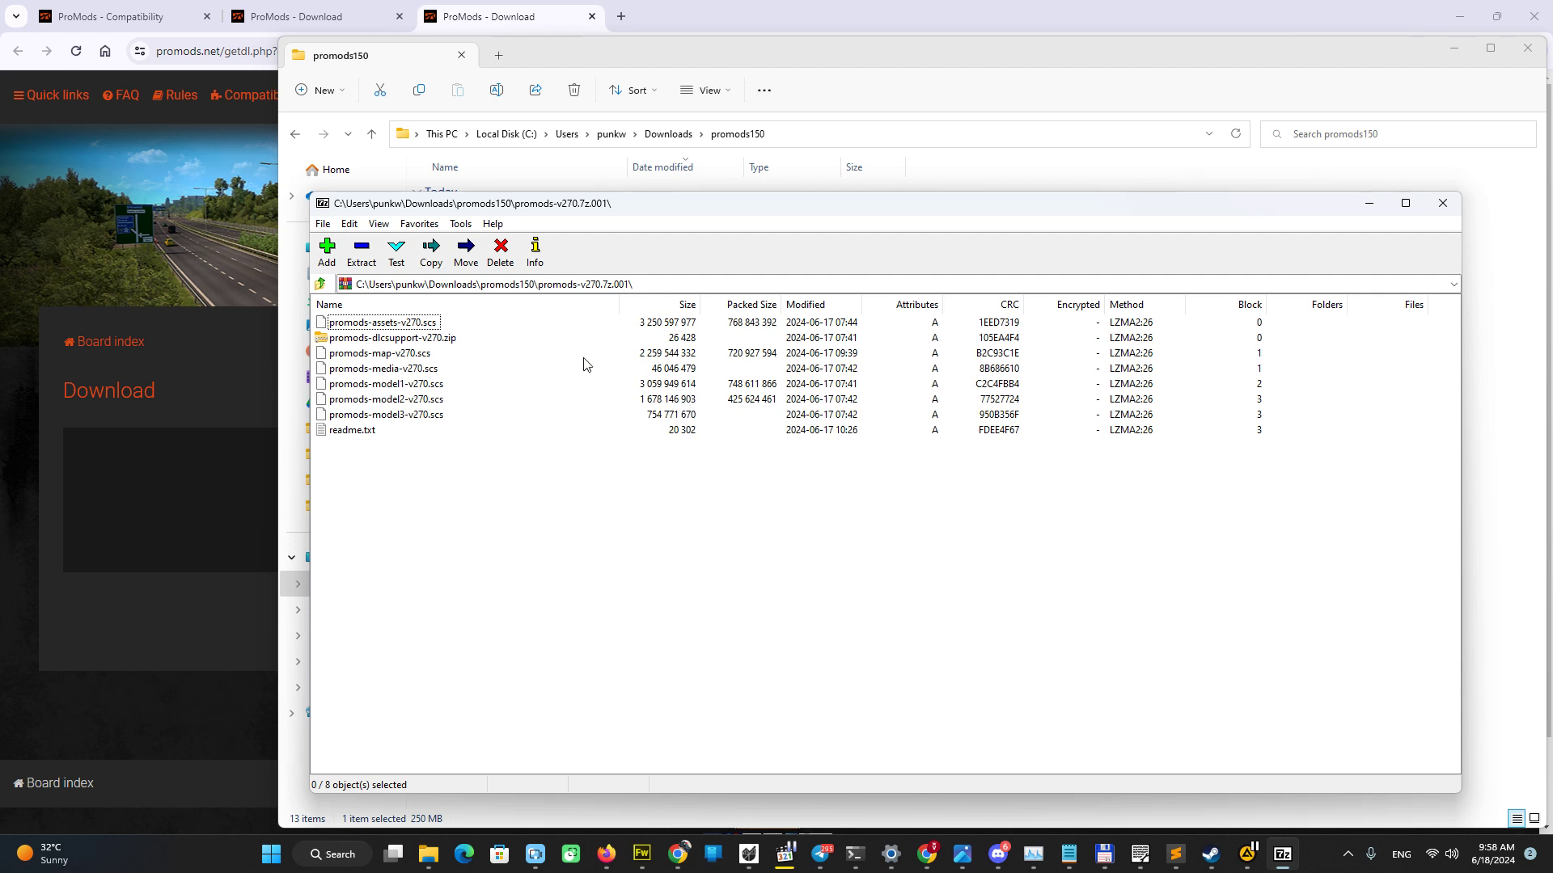
left_click(361, 253)
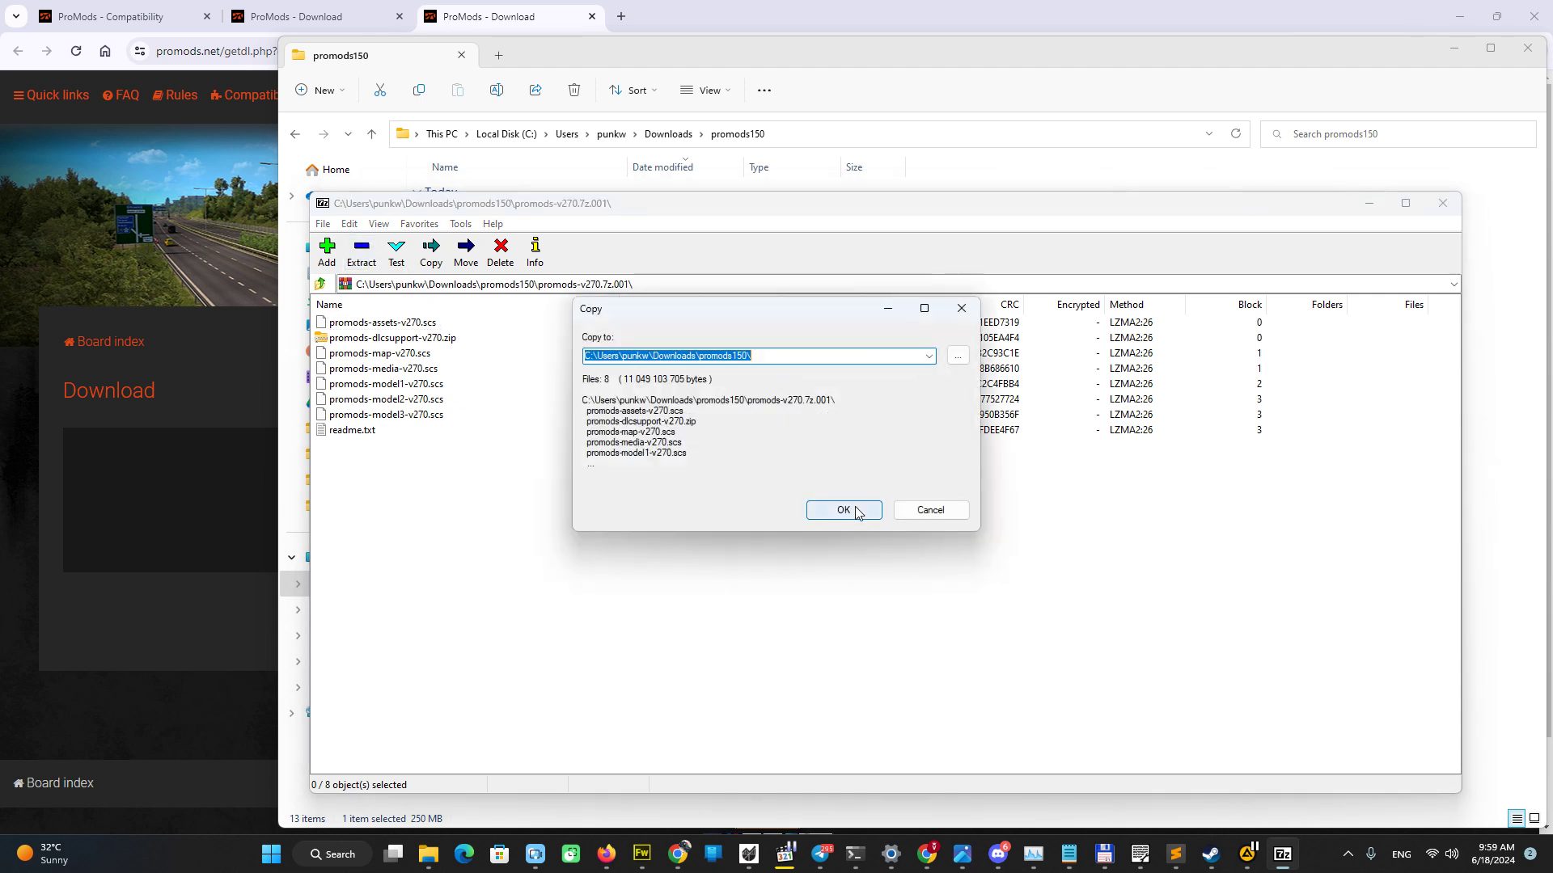
left_click(800, 356)
type("ready")
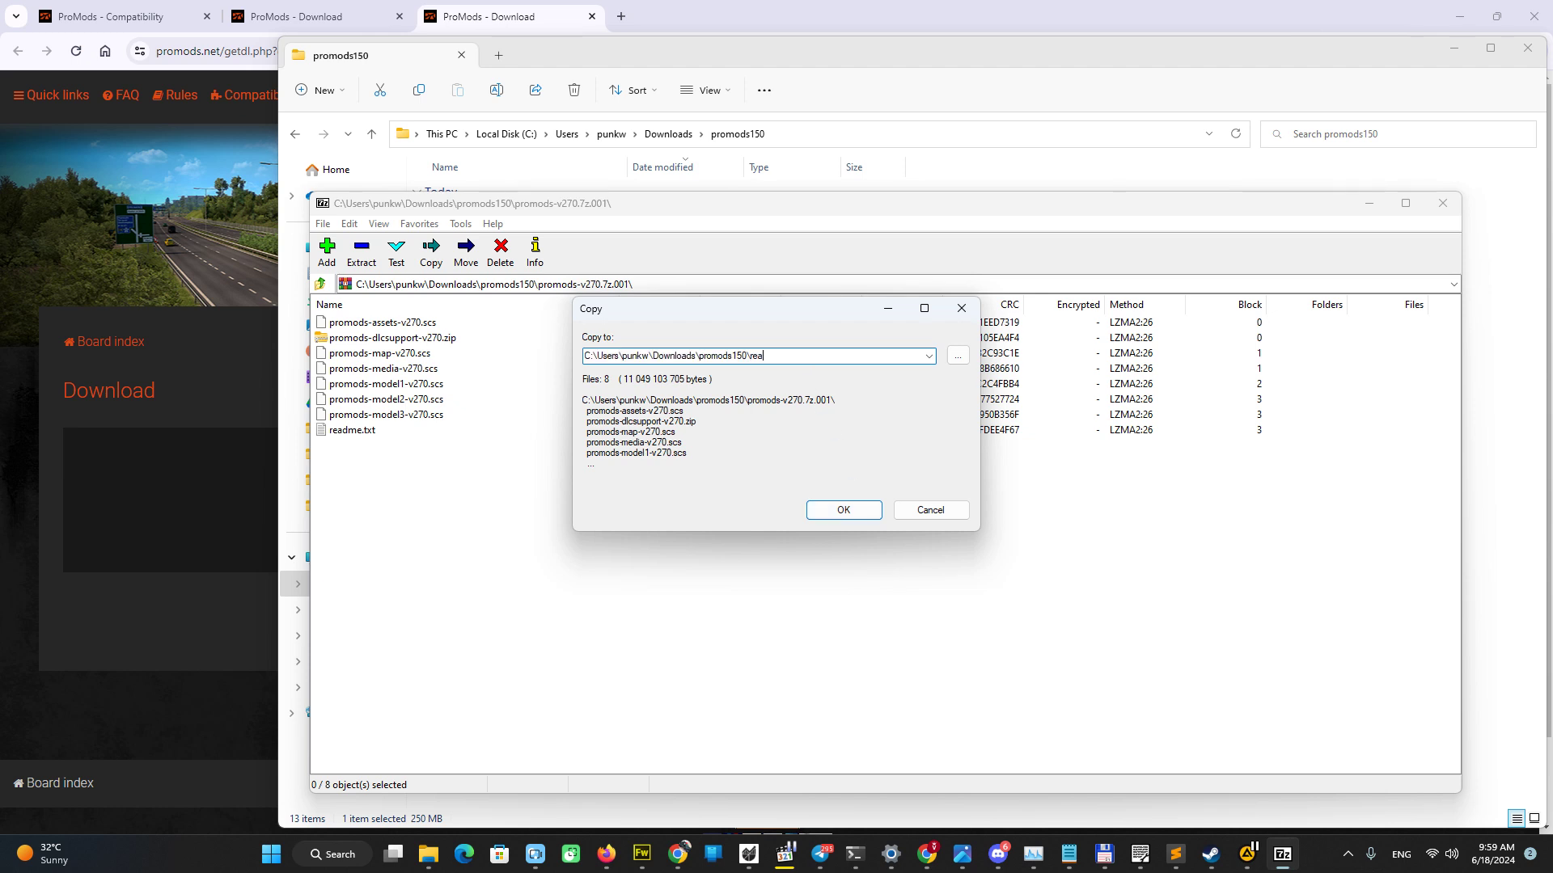
left_click(868, 511)
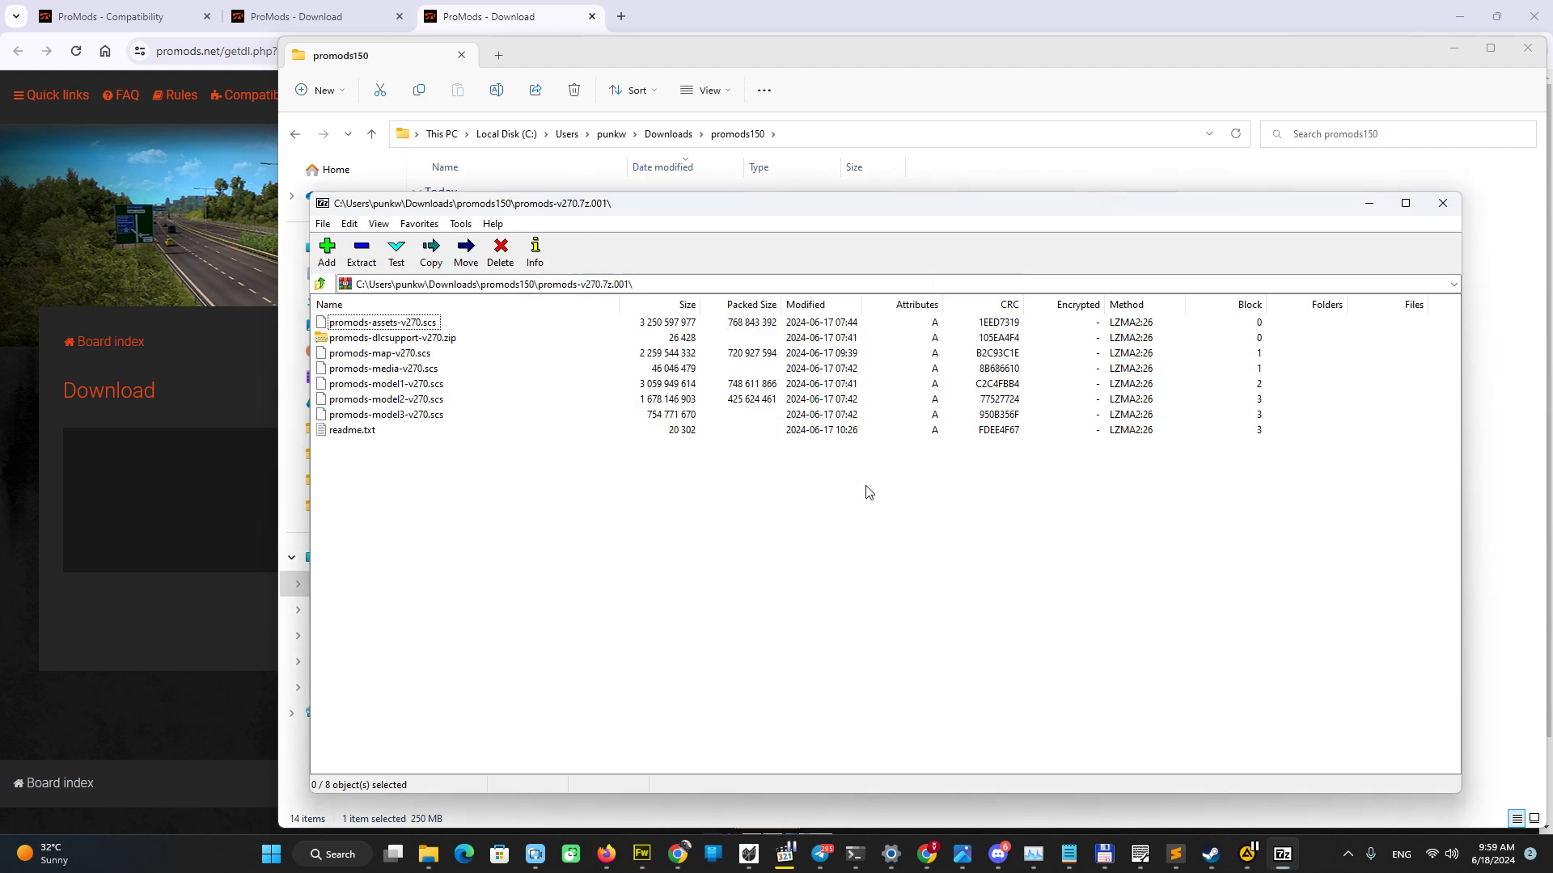
Step: Close 7-Zip, look inside the ready folder, then return to promods150
left_click(1365, 202)
double_click(456, 440)
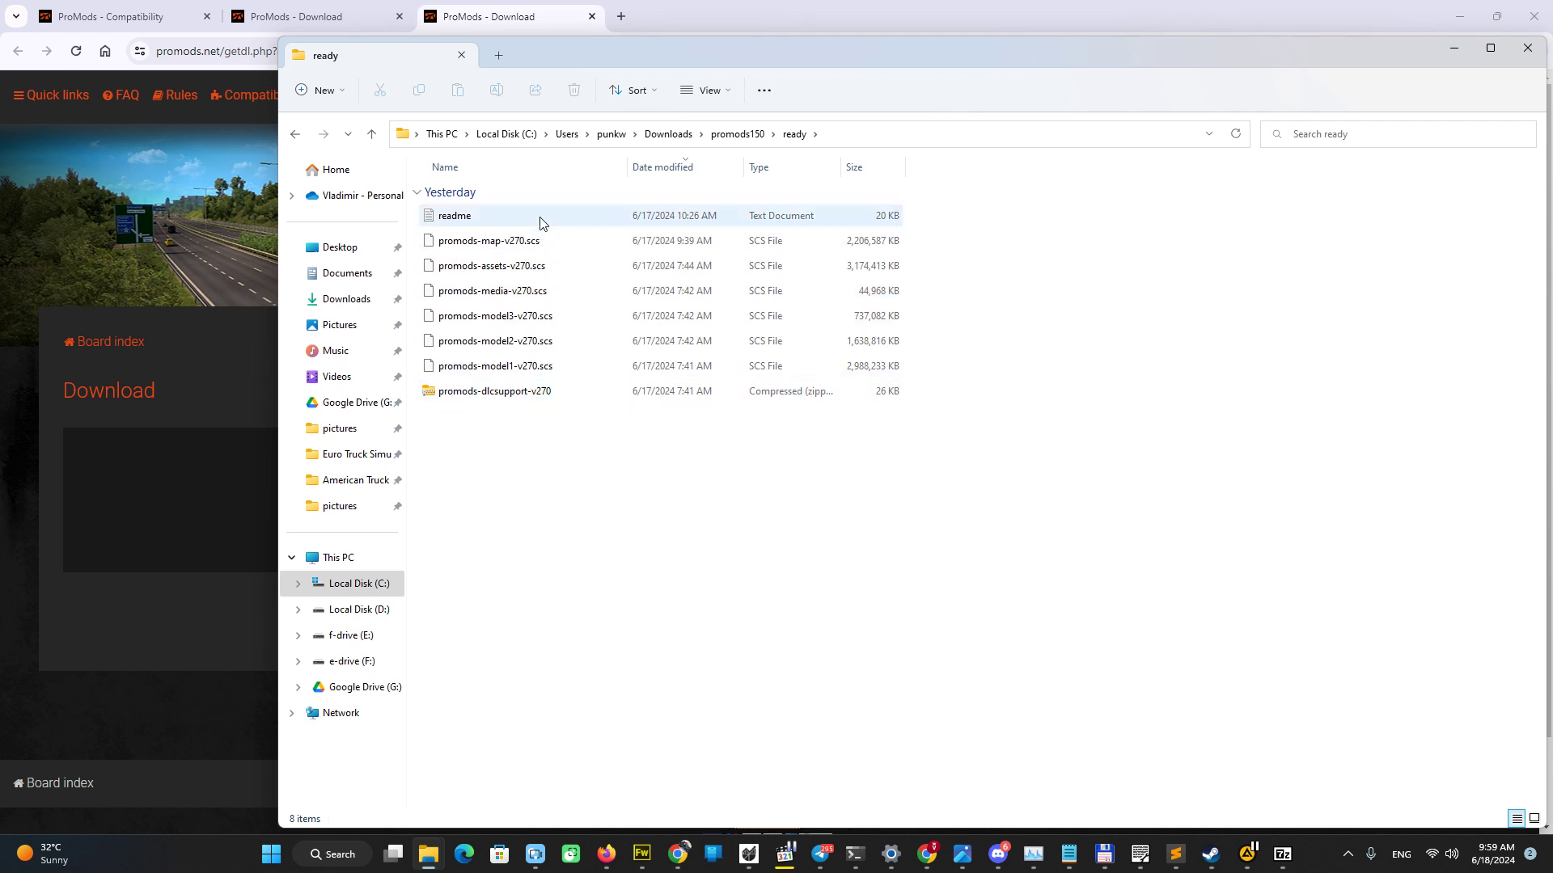
left_click(739, 134)
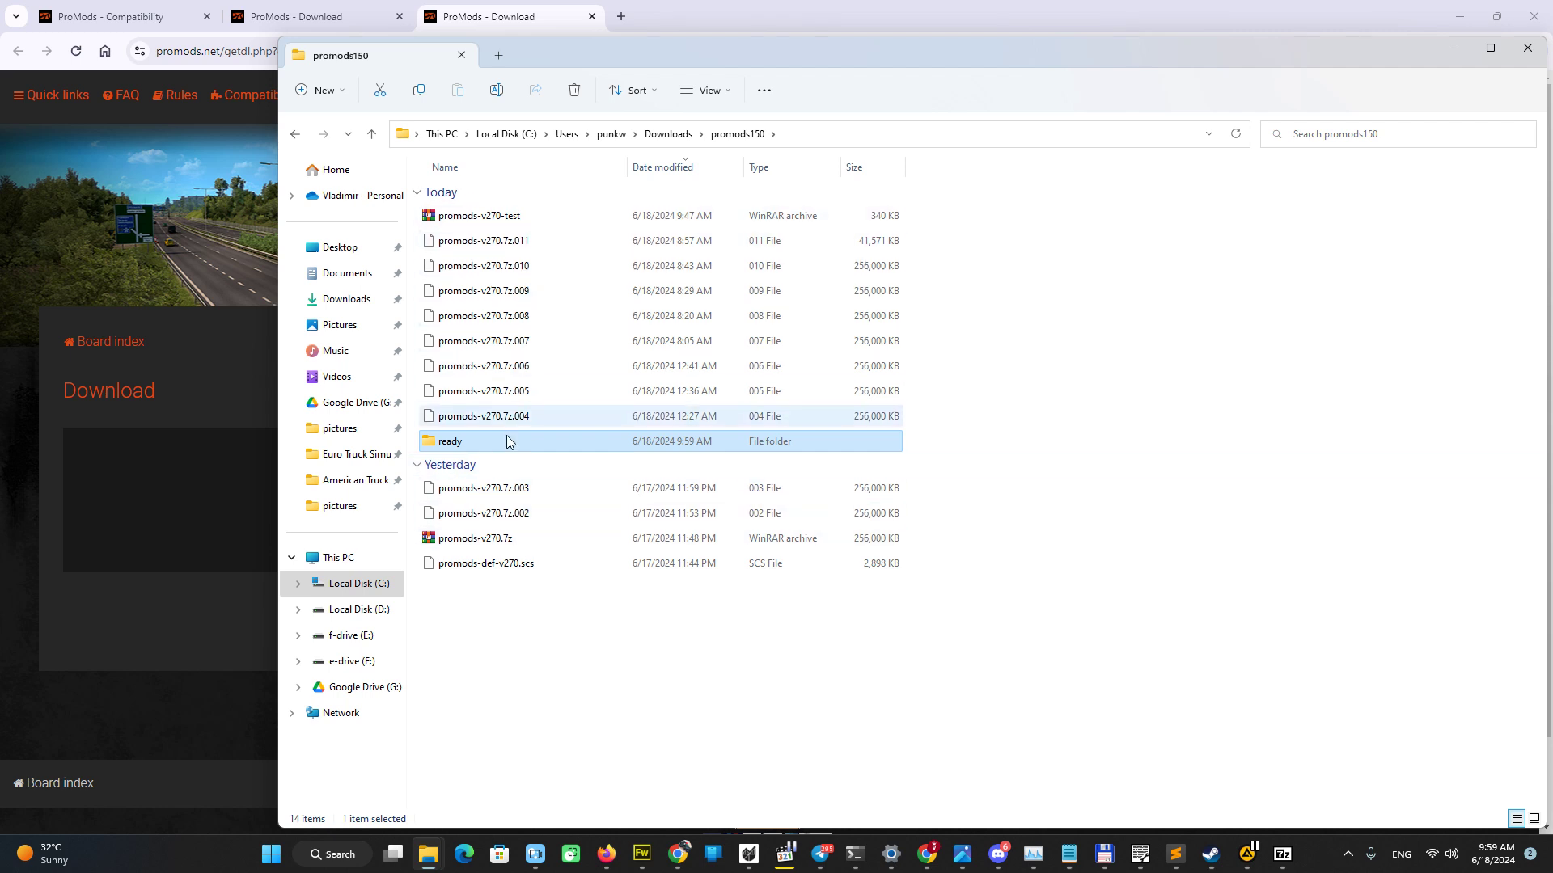
Step: Paste promods-def-v270.scs into the ready folder
left_click(520, 570)
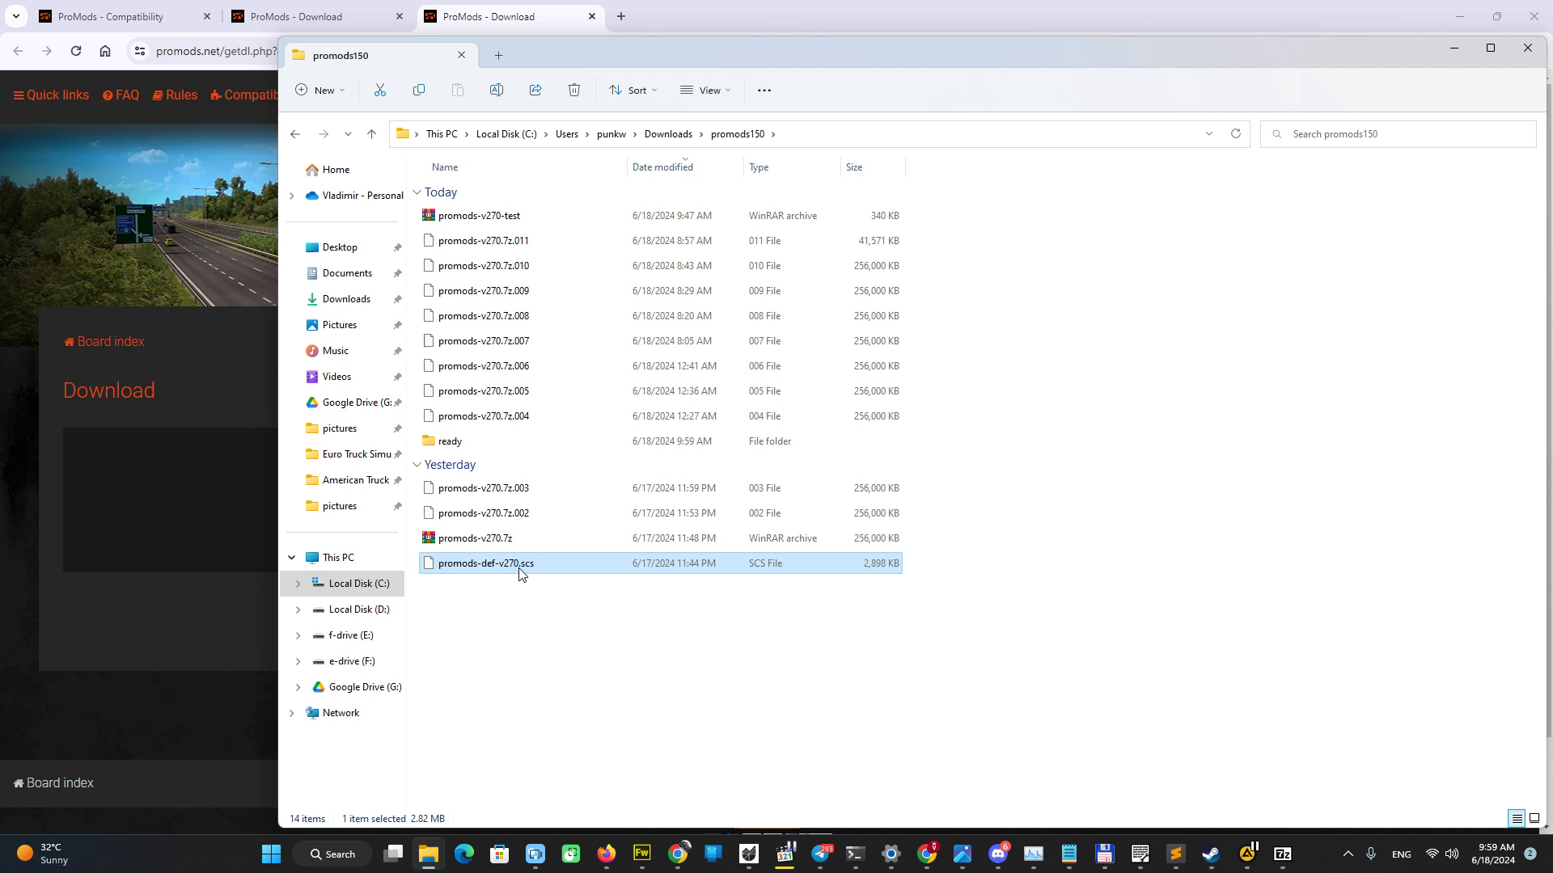
double_click(465, 447)
right_click(519, 444)
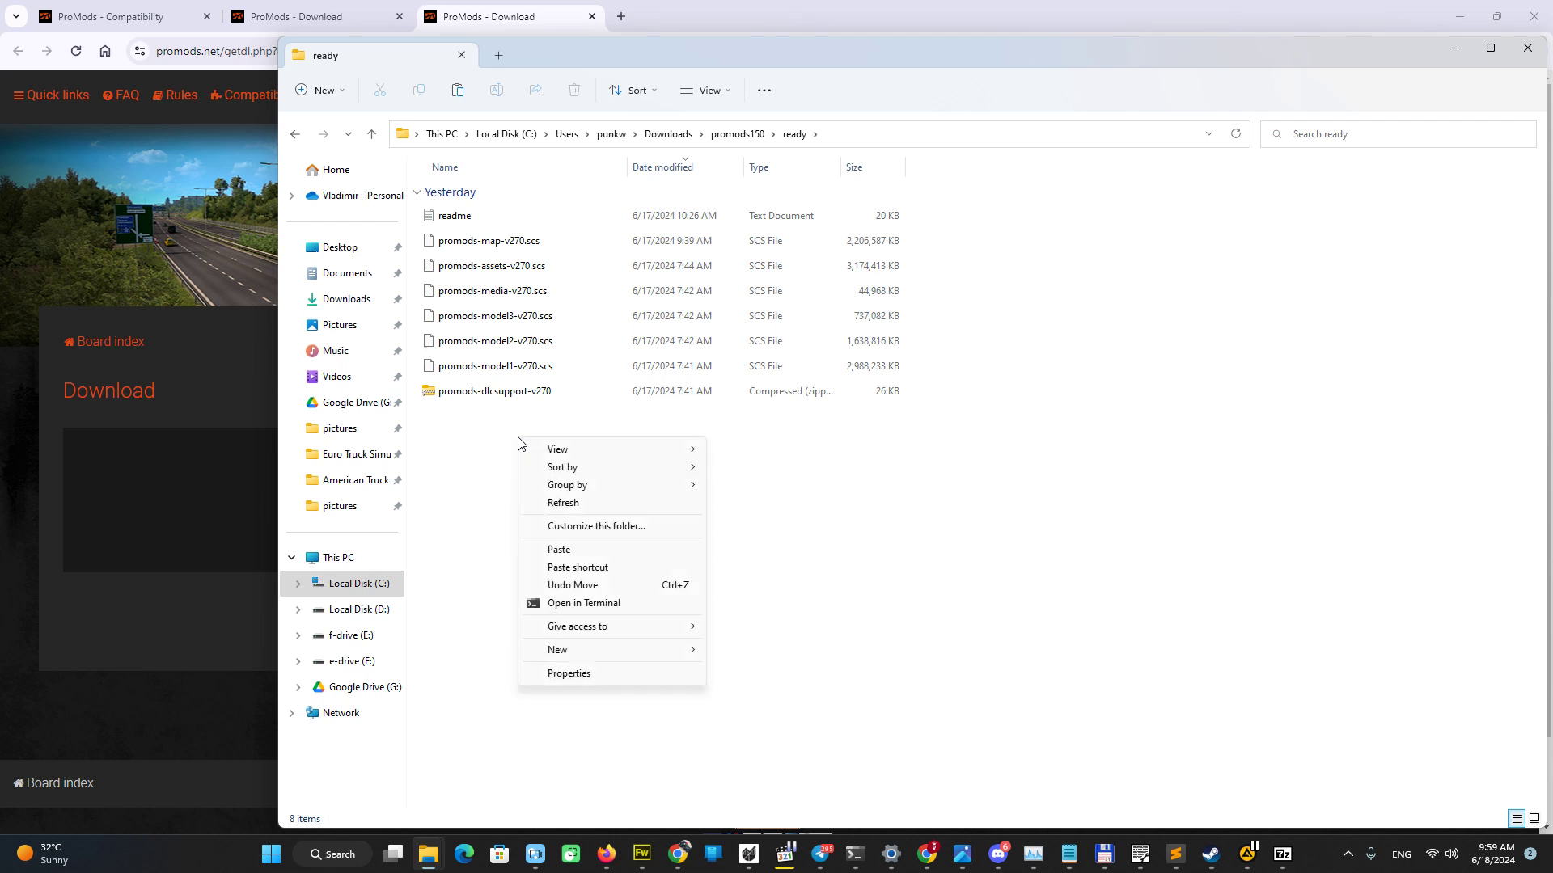
left_click(592, 551)
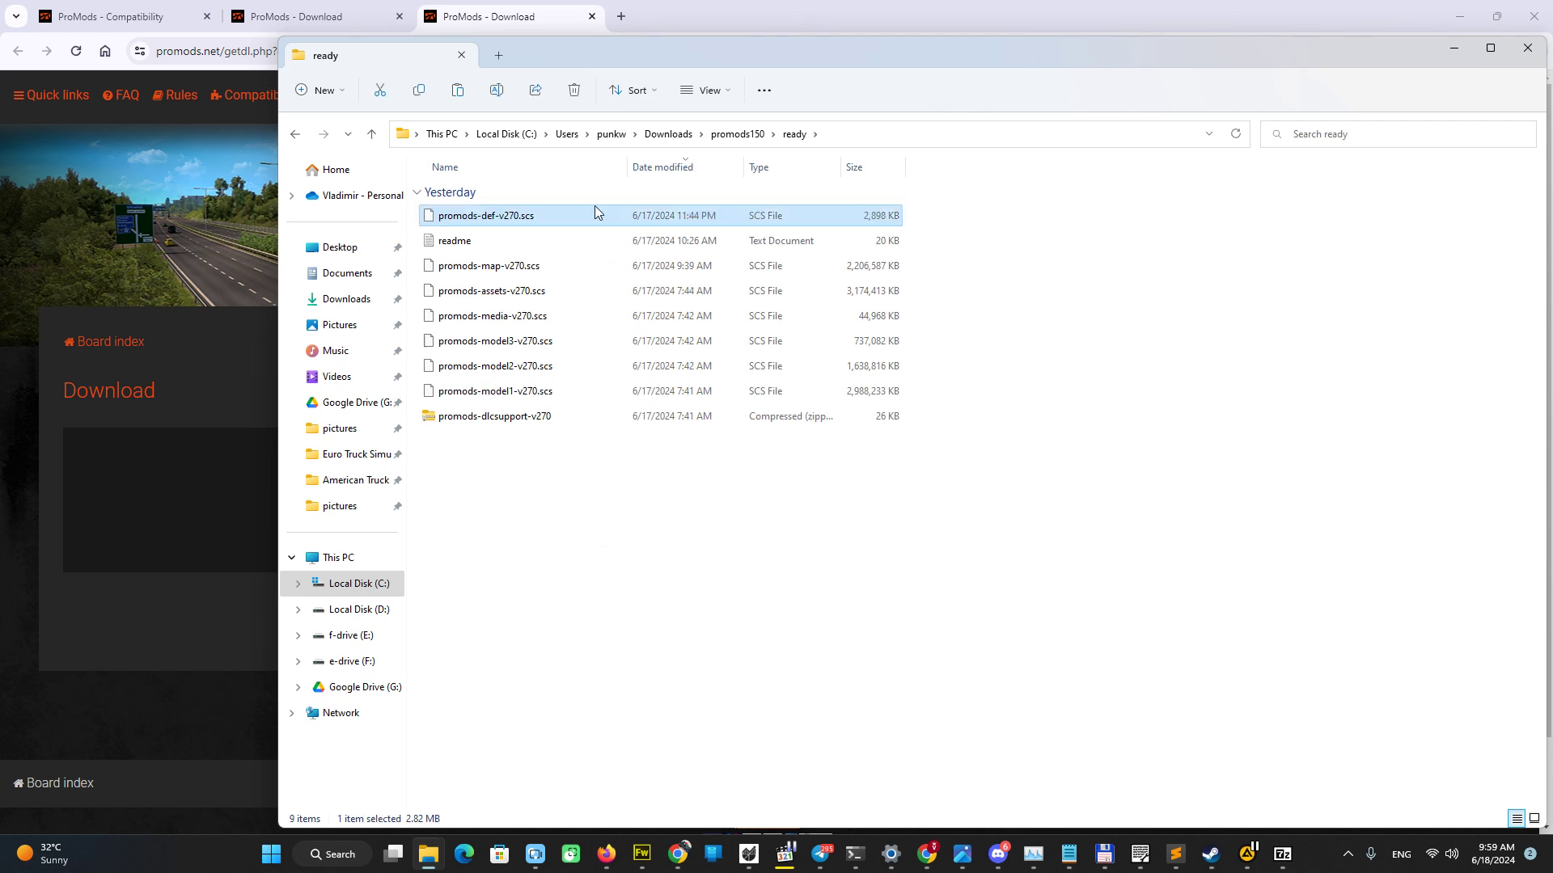
Step: Return to promods150 and select the promods-v270-test archive
left_click(548, 474)
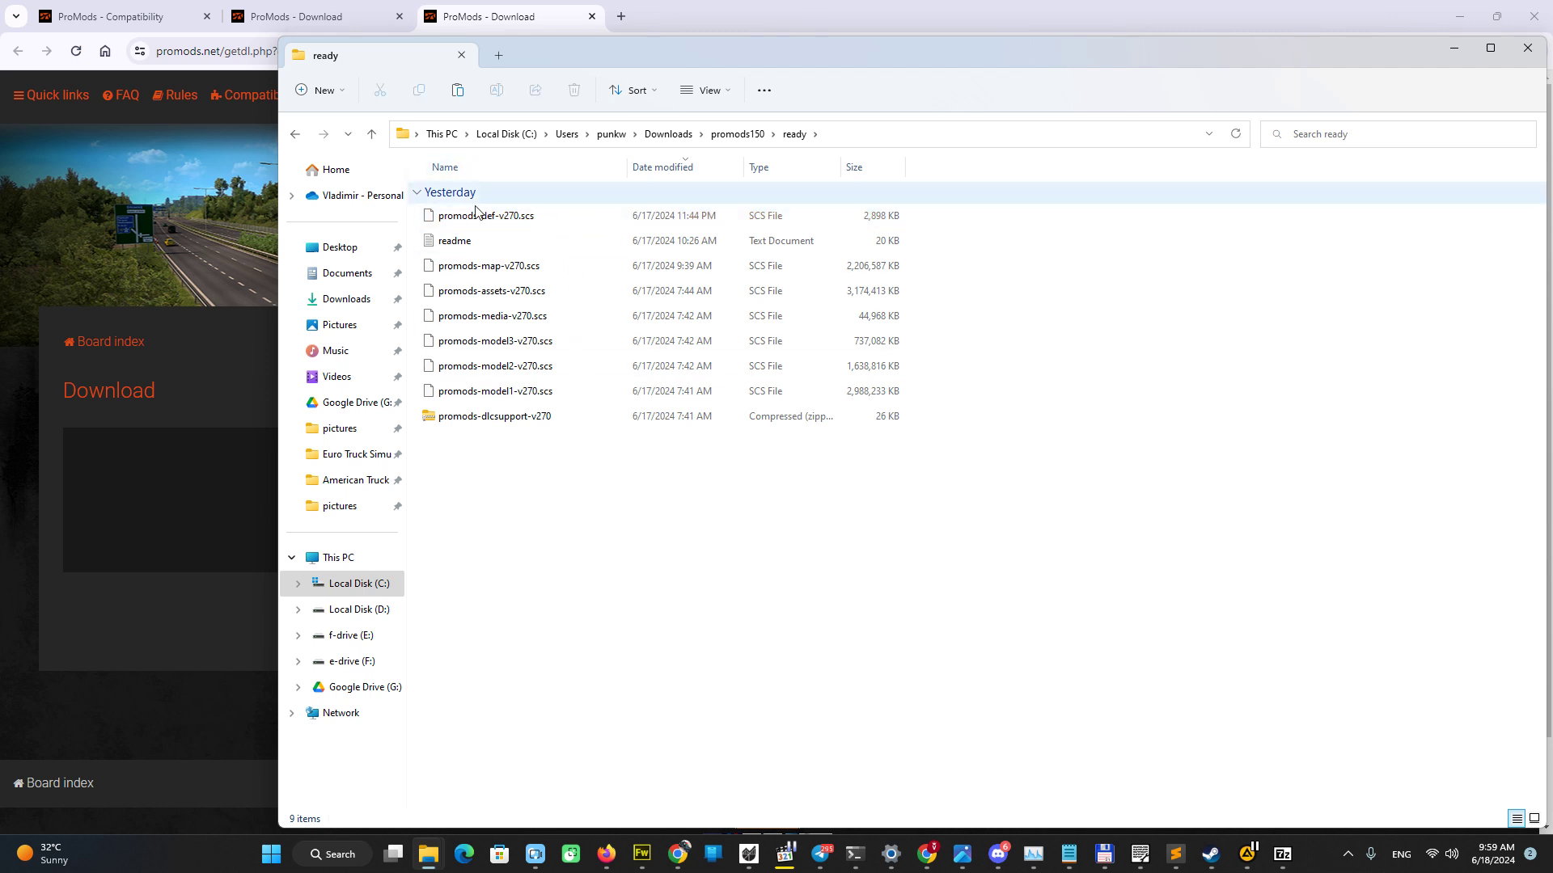
left_click(738, 136)
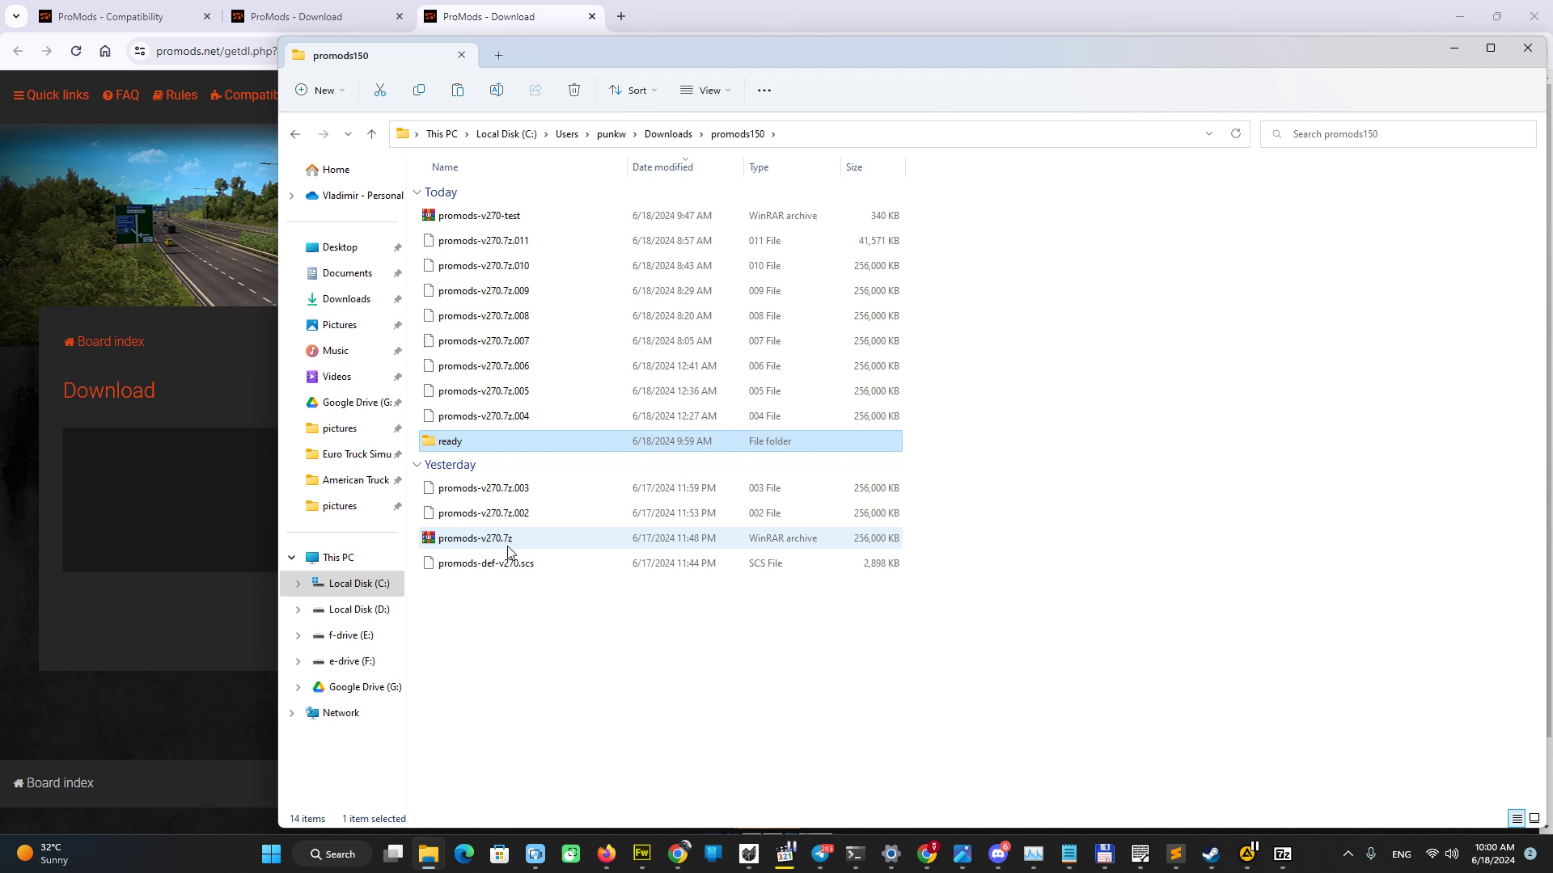
left_click(501, 216)
Step: Extract promods-v270-test.rar into a promods-v270-test folder, dismissing the license reminder
double_click(501, 216)
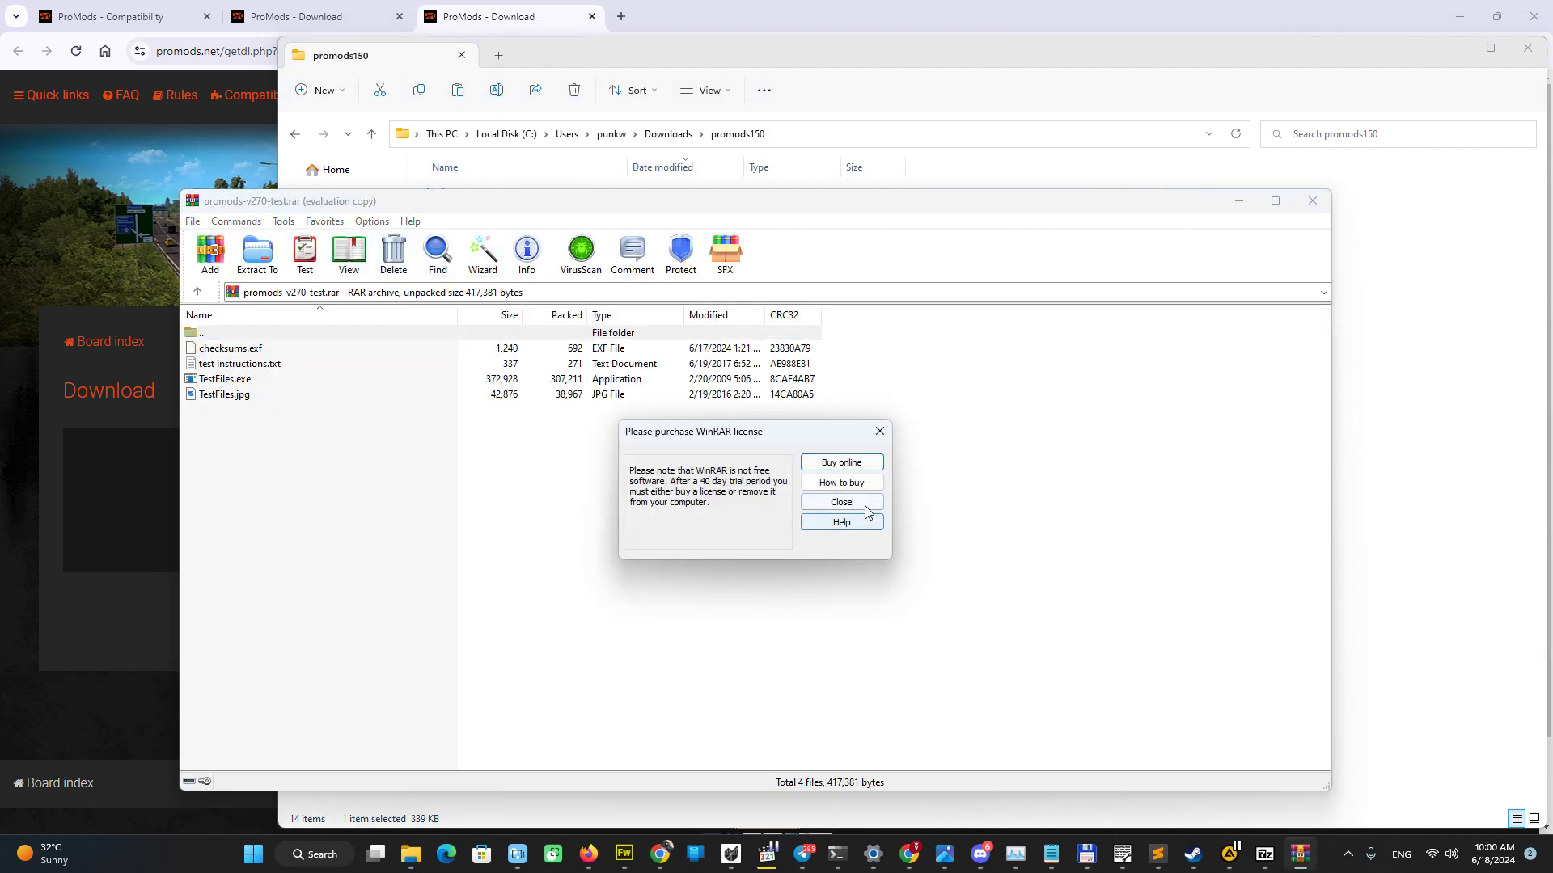
left_click(866, 502)
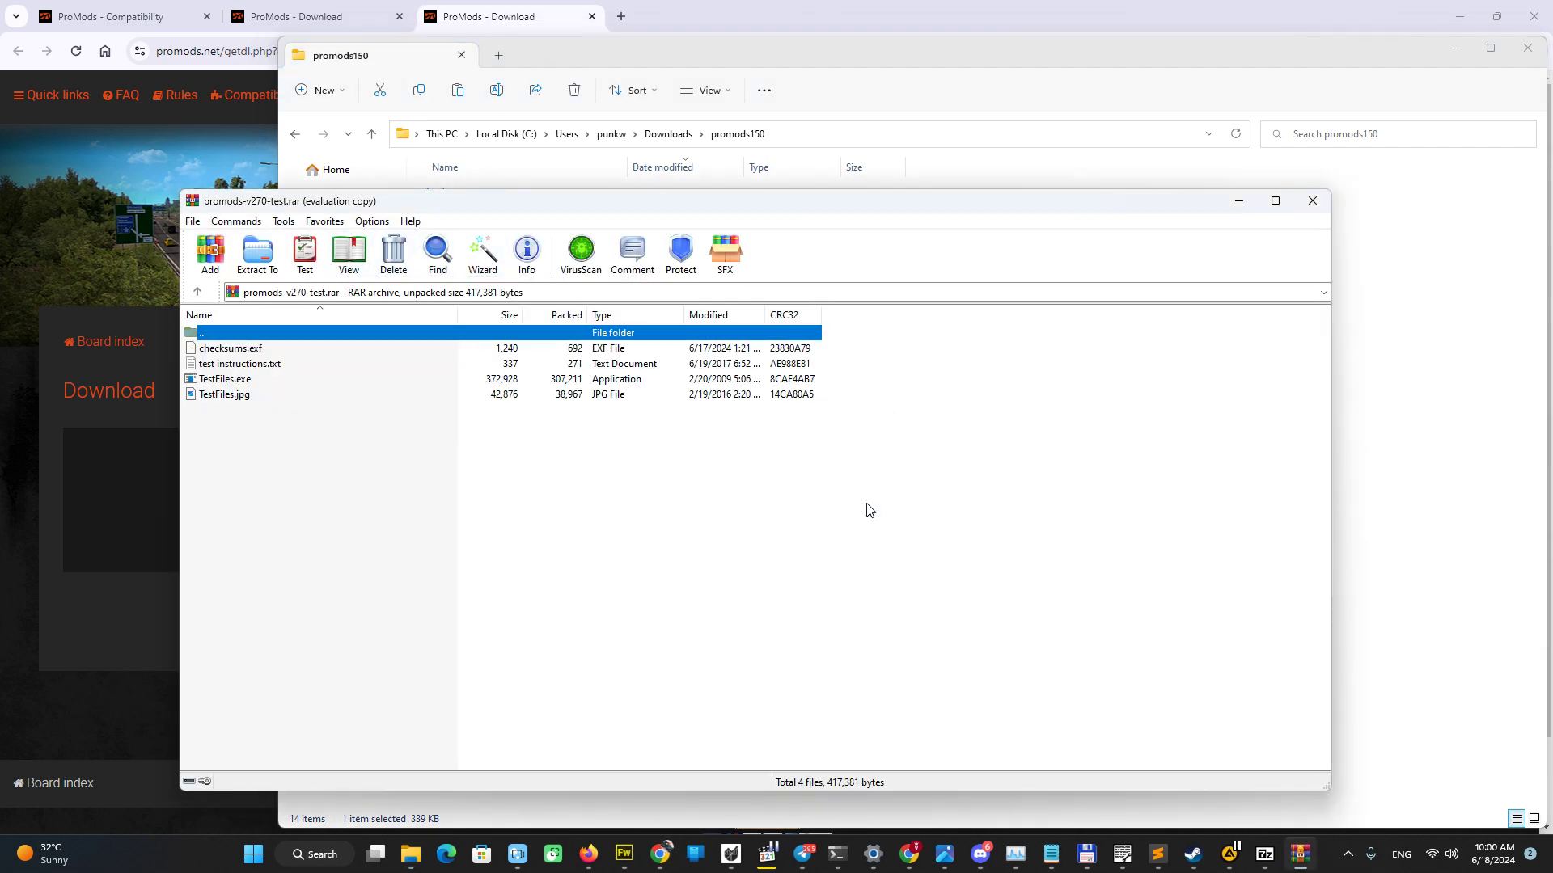
left_click(258, 254)
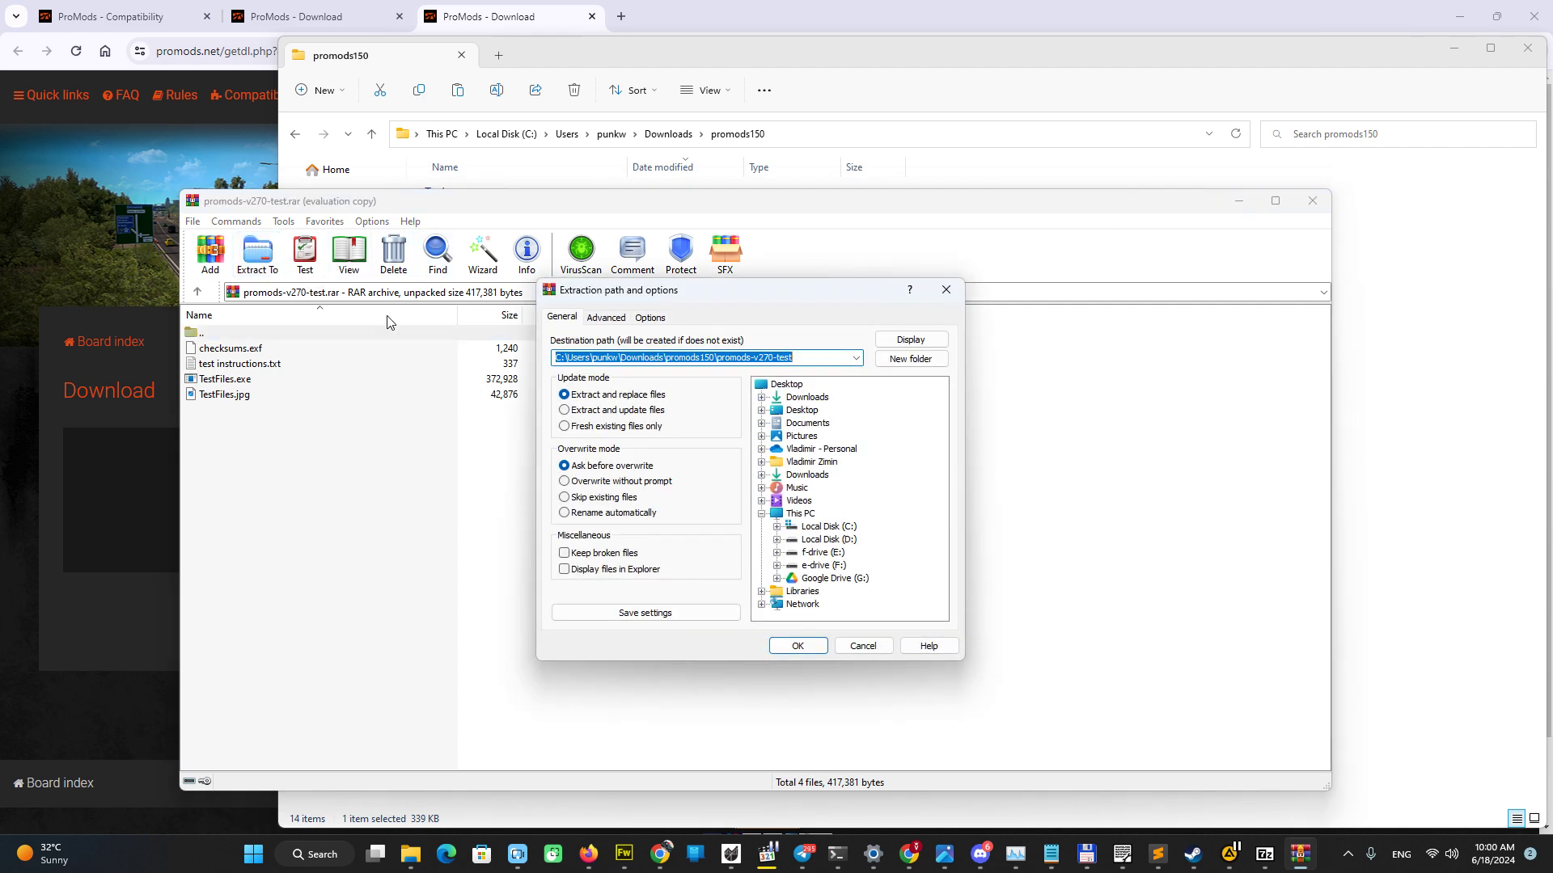
left_click(798, 646)
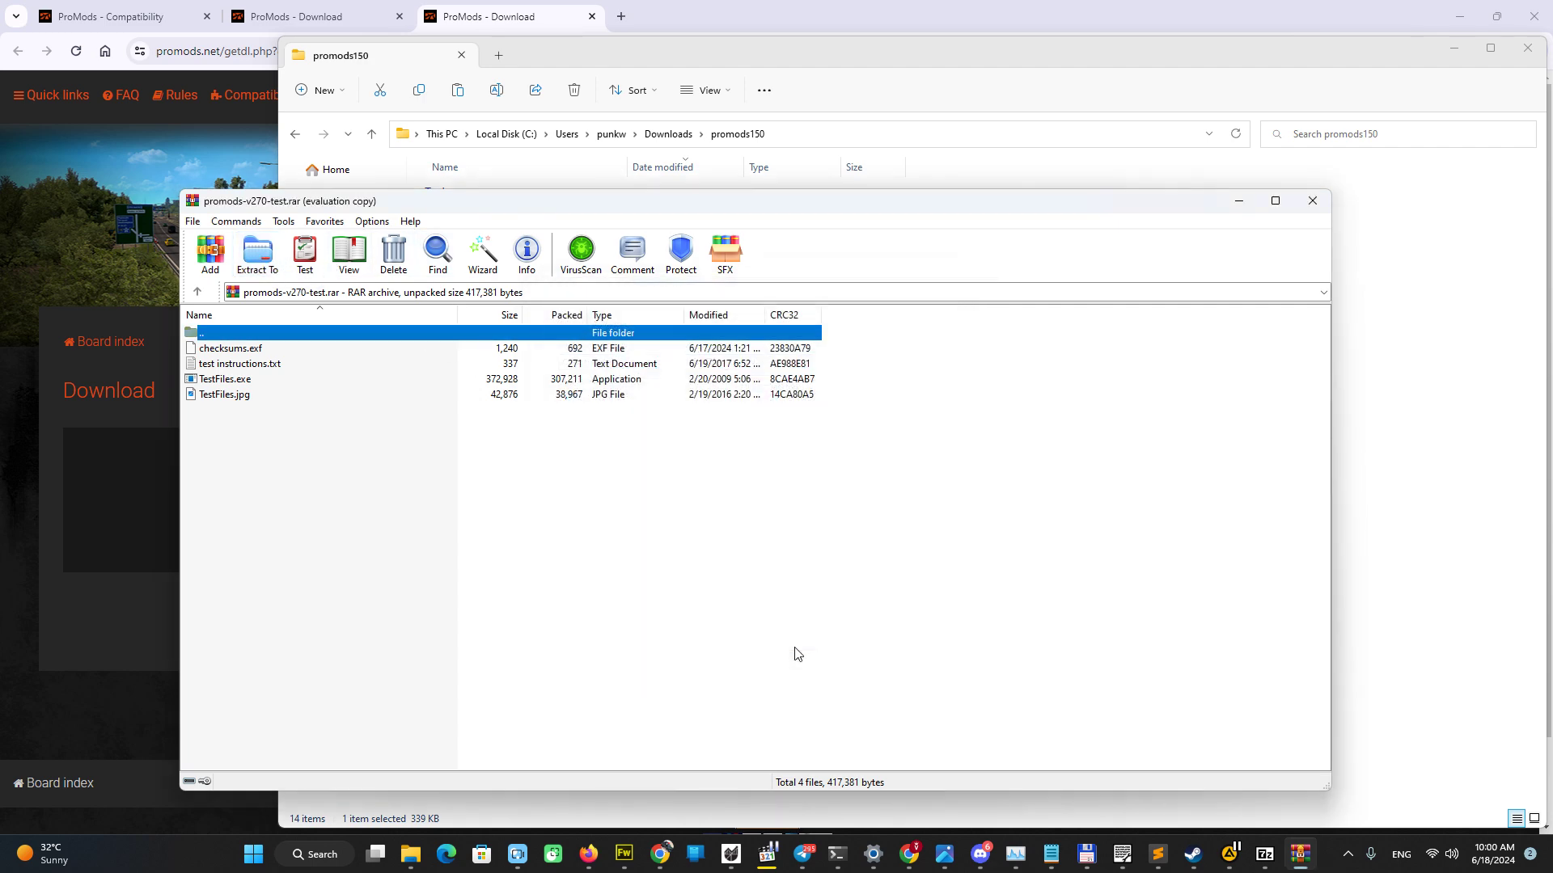
left_click(1249, 203)
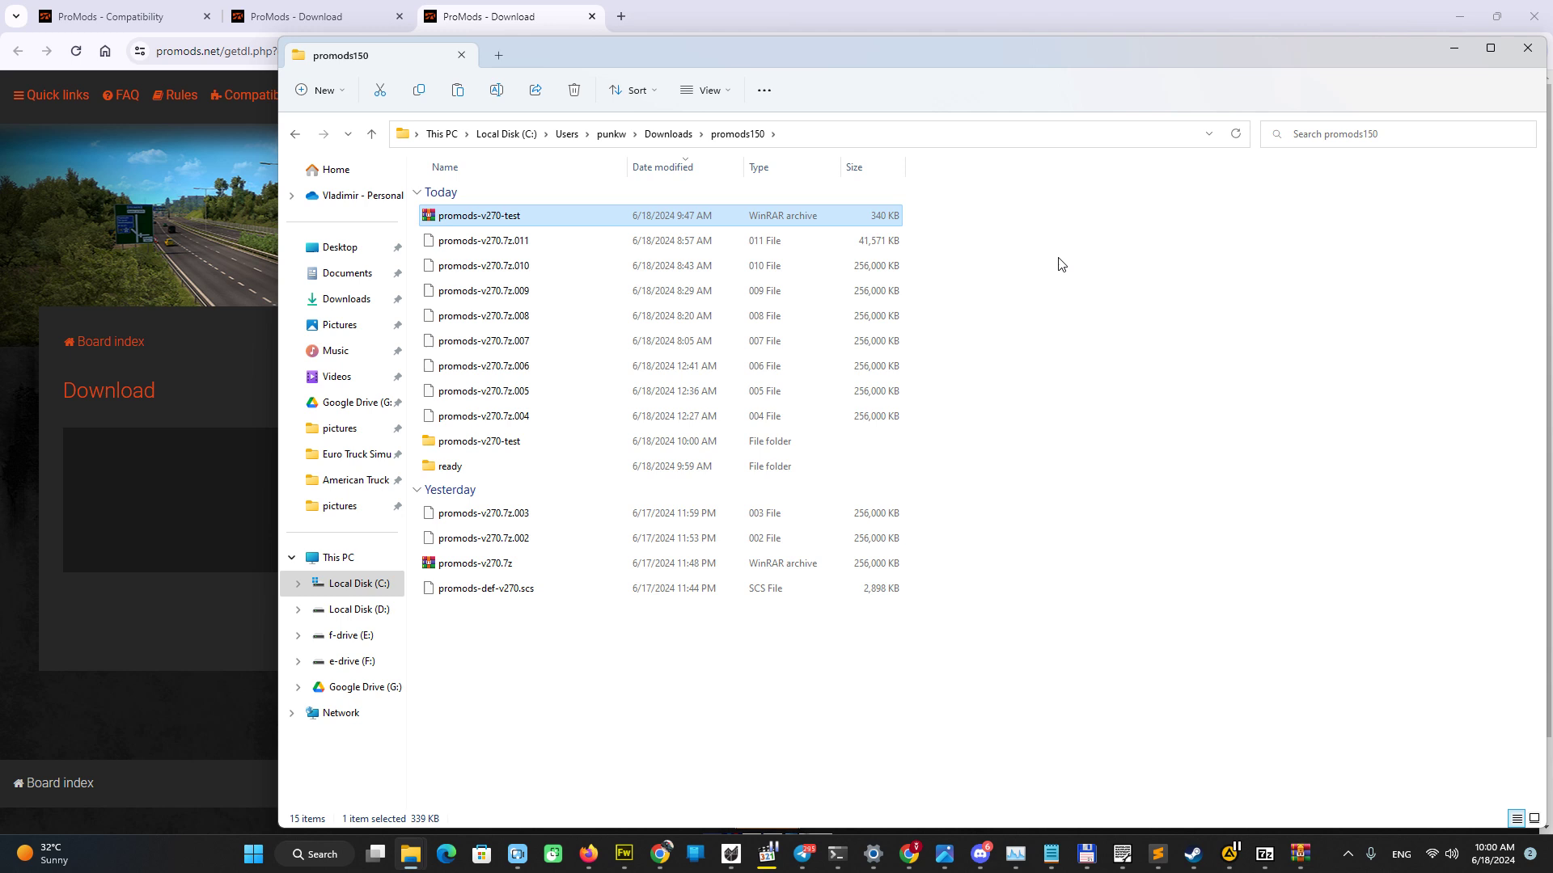
Step: Copy the four extracted files, including the checksums file and TestFiles, into promods150
double_click(498, 444)
left_click_drag(563, 383, 469, 230)
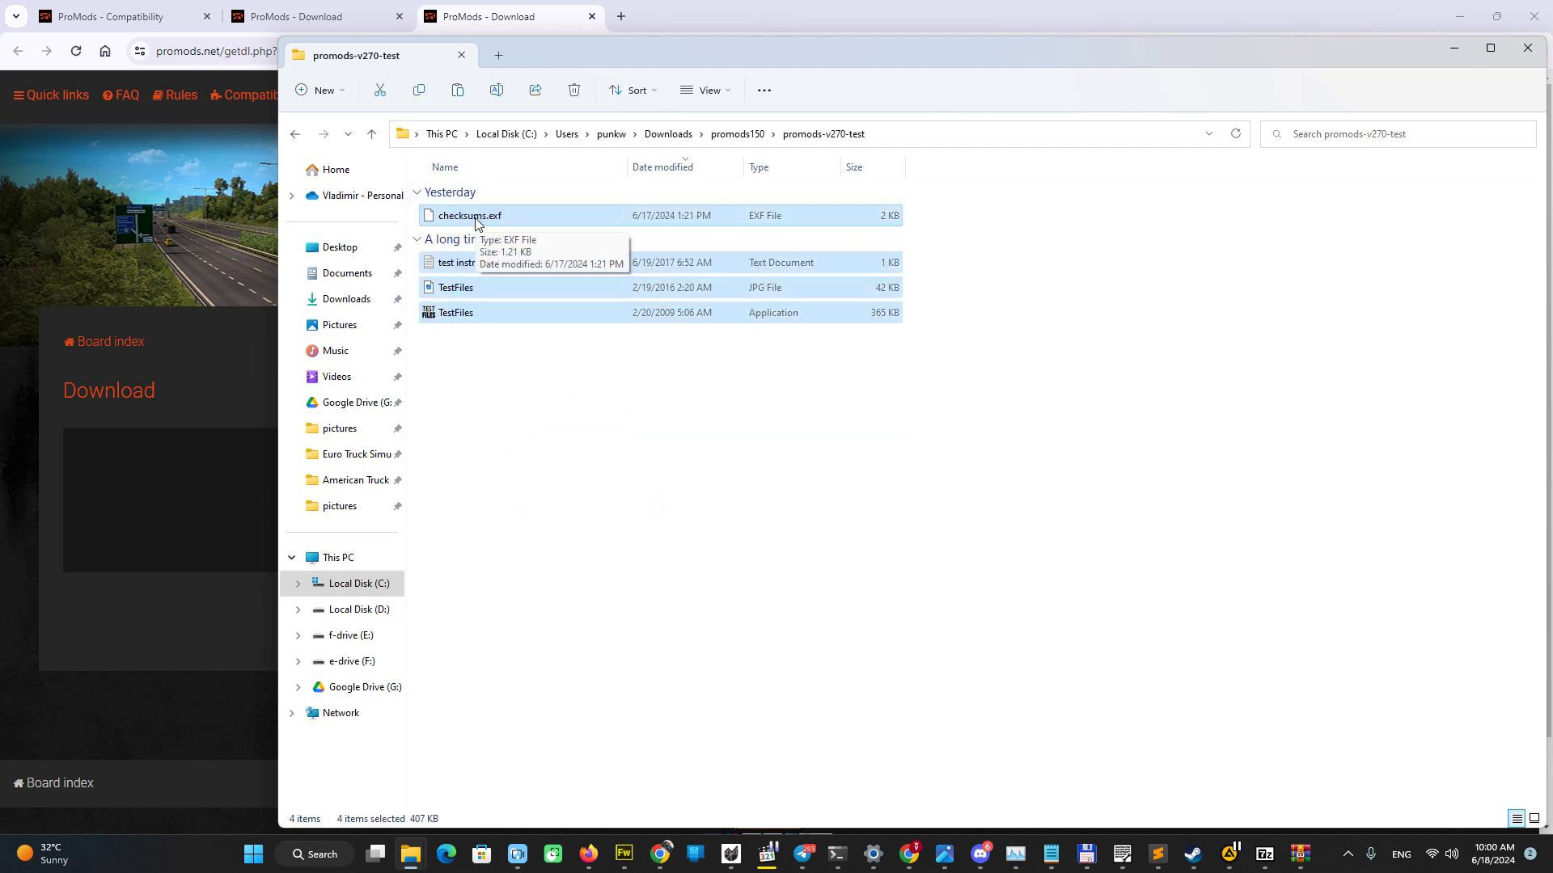
right_click(475, 222)
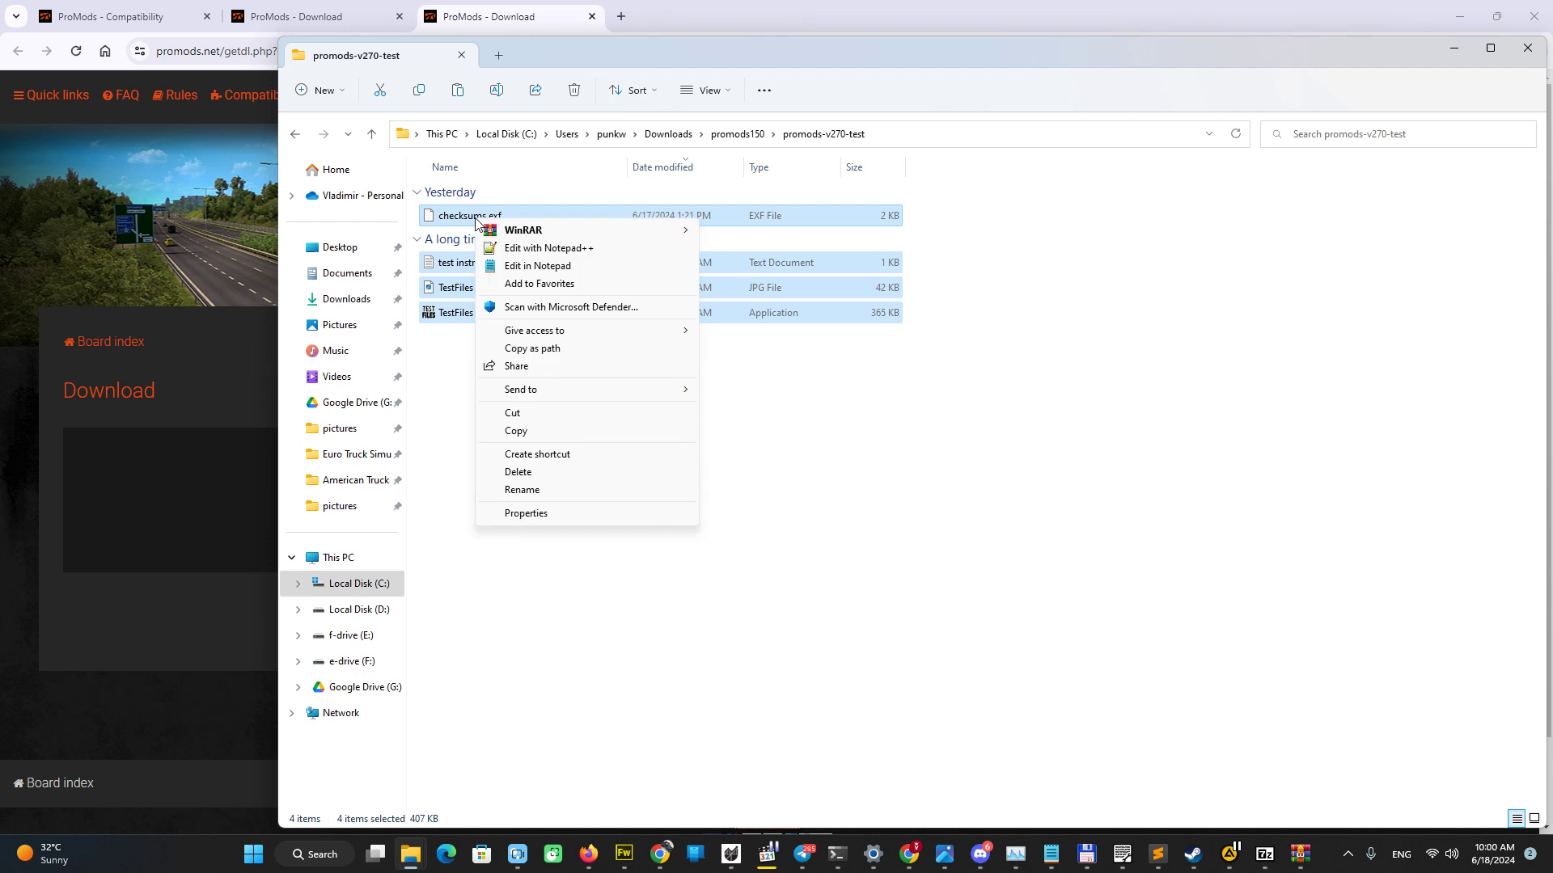
left_click(555, 415)
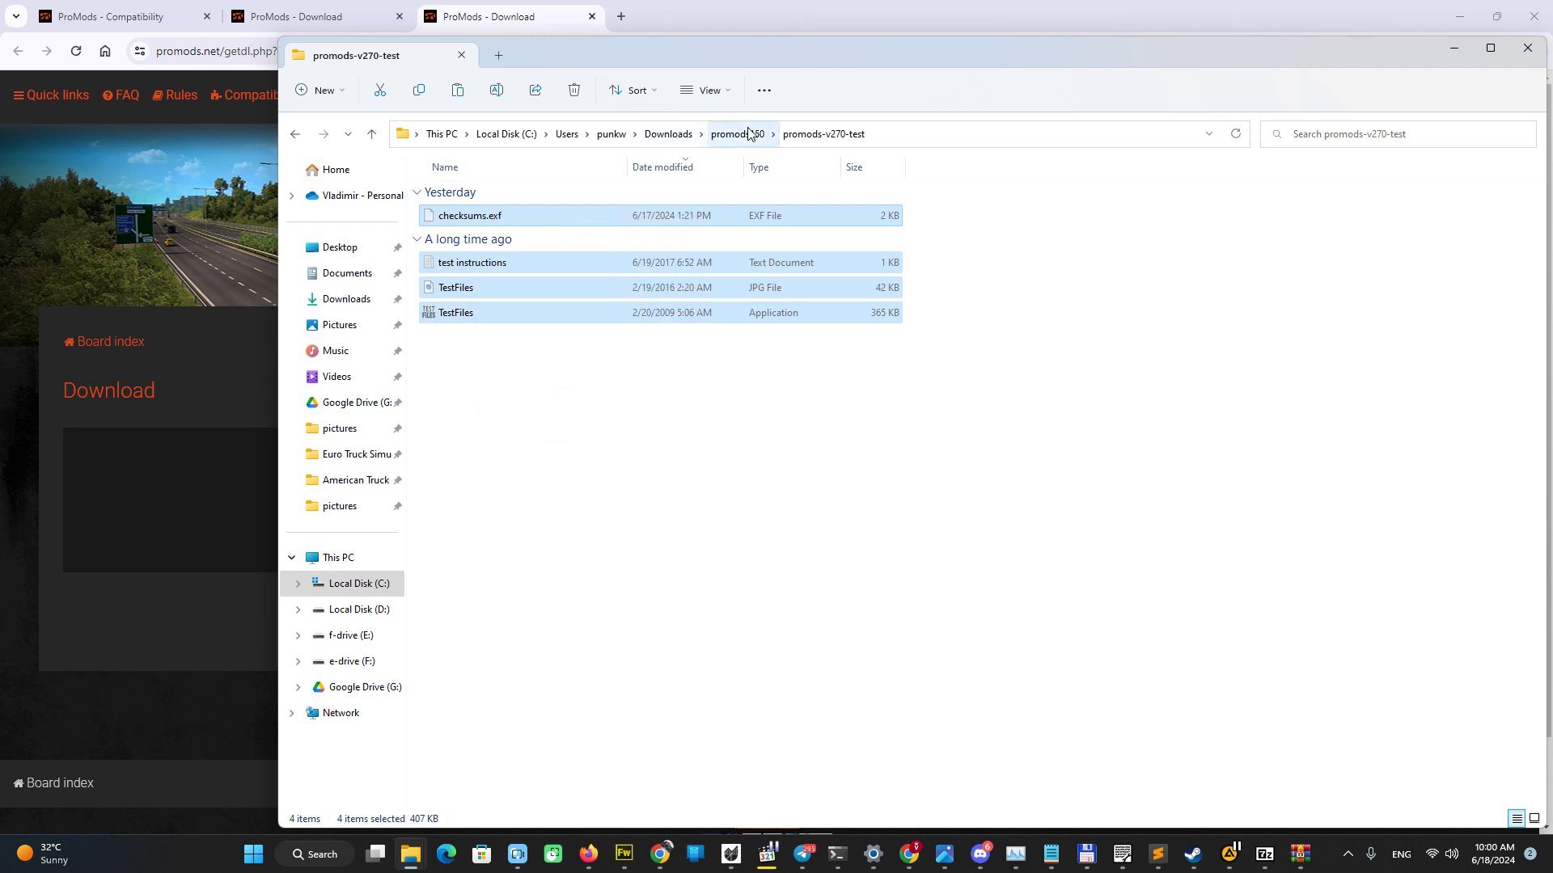
left_click(738, 134)
right_click(553, 638)
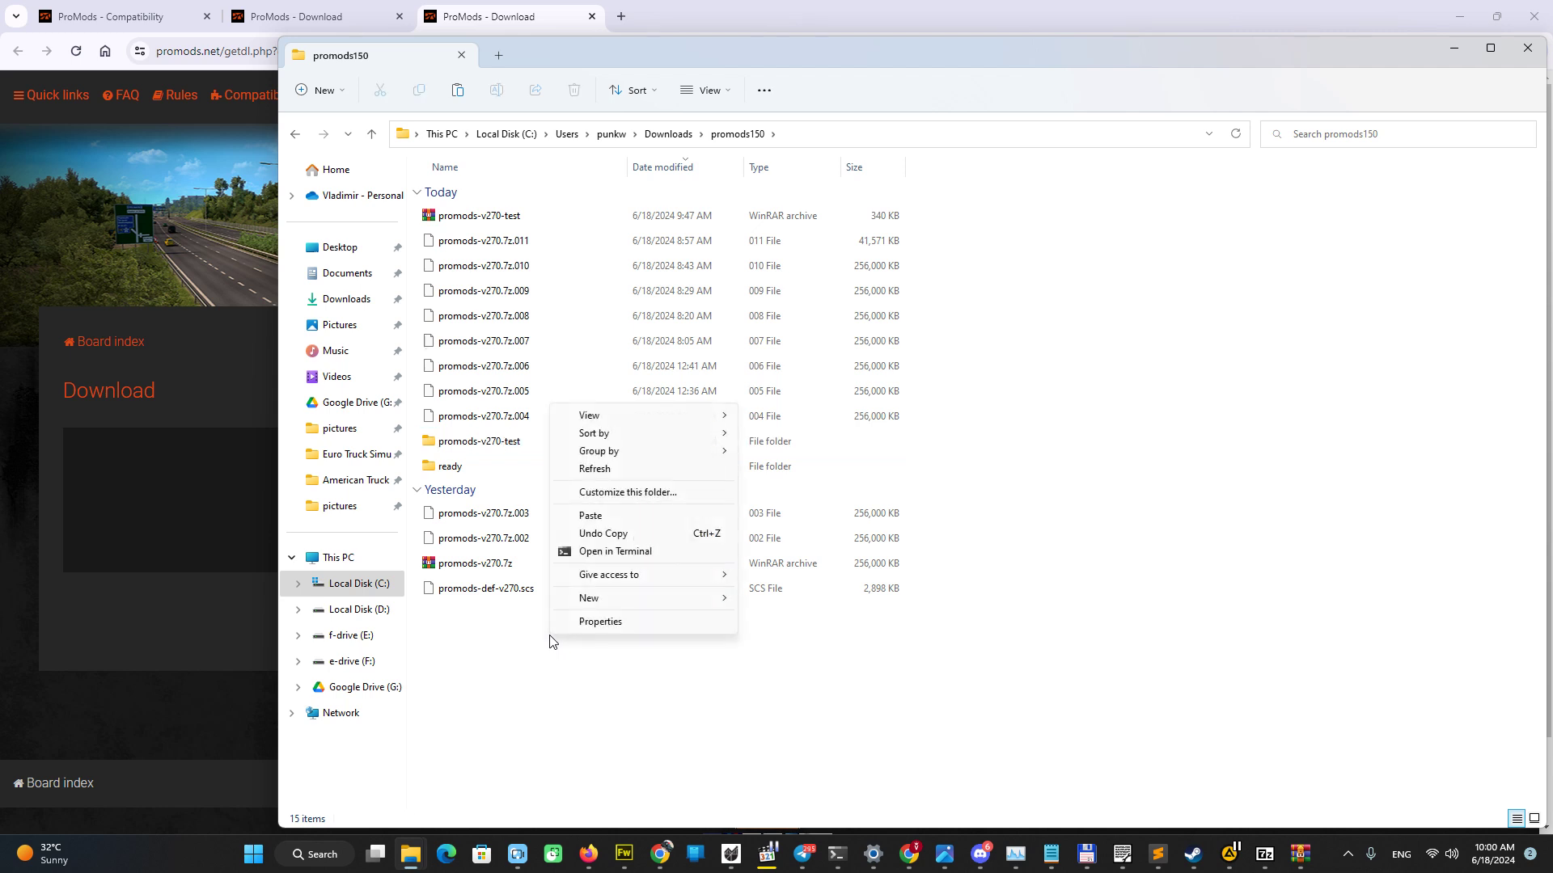
left_click(631, 516)
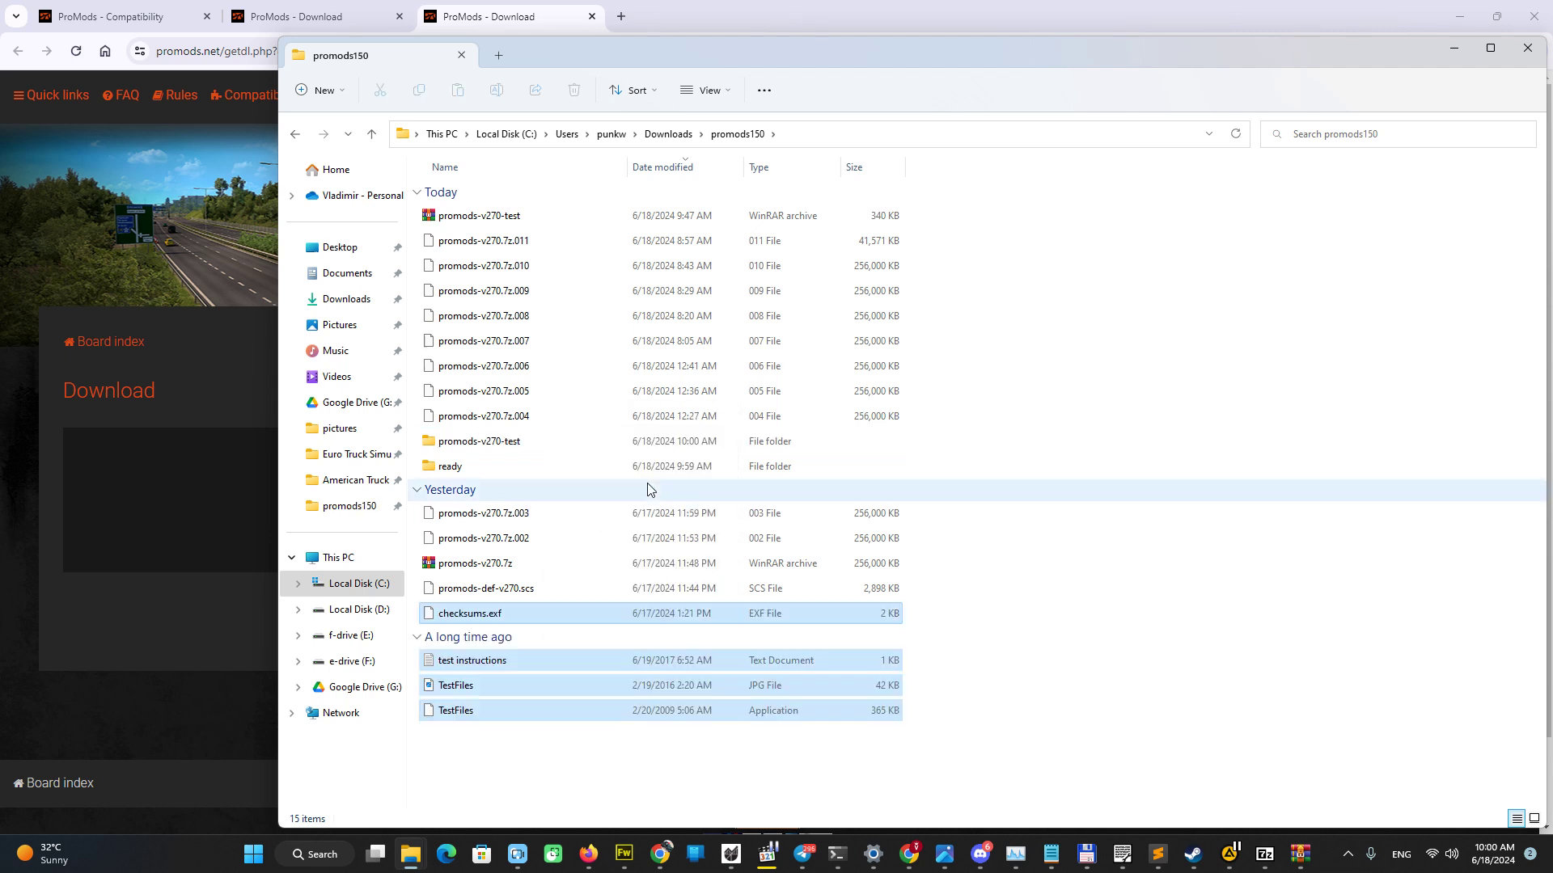
left_click(489, 729)
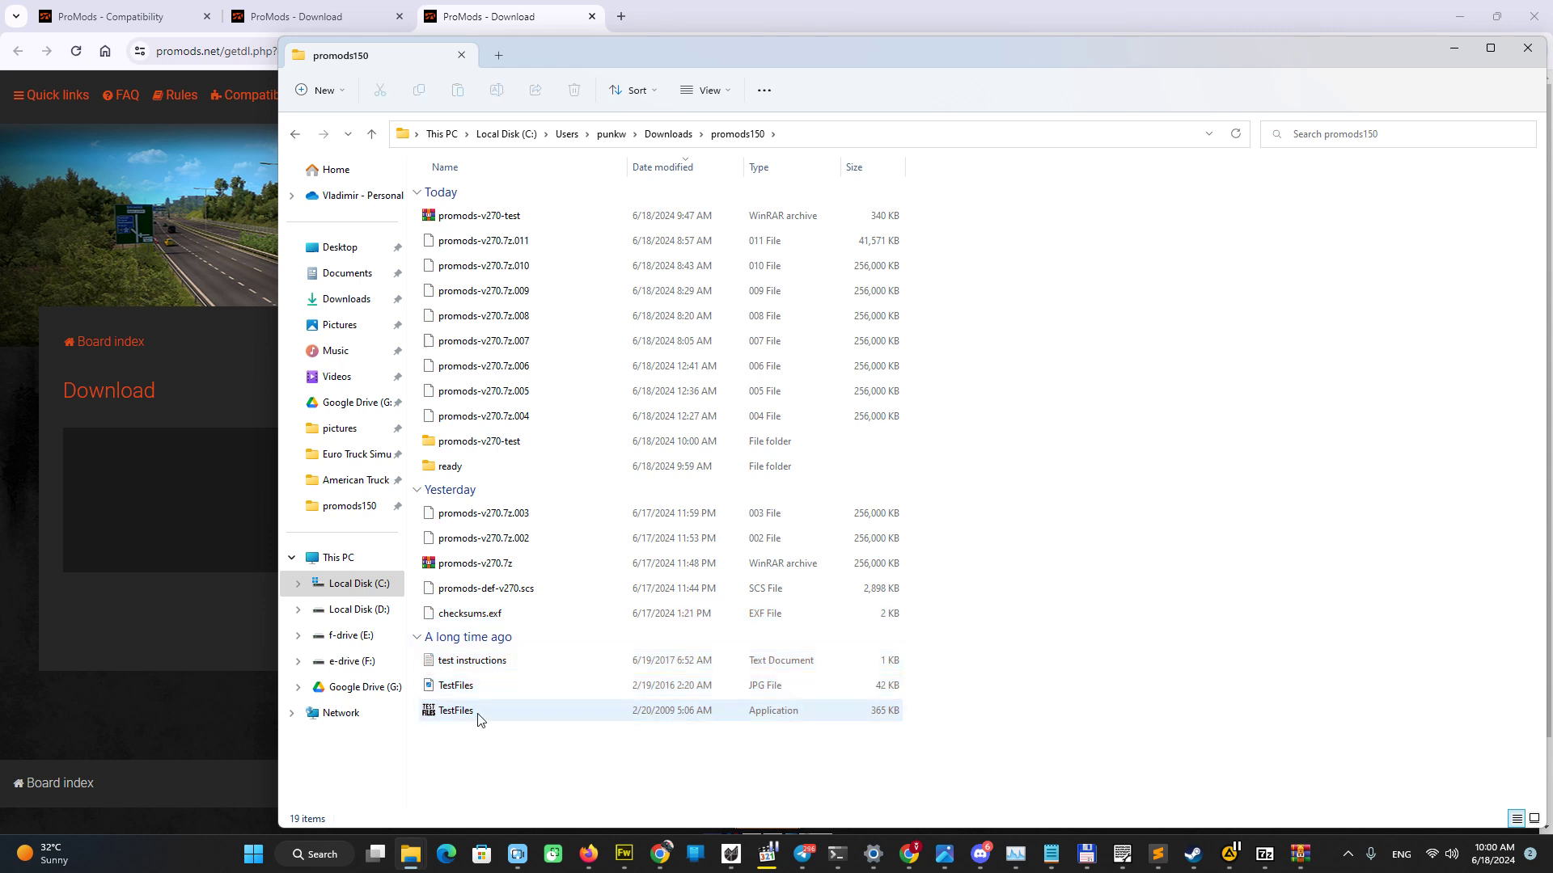
Step: Run TestFiles, confirm all 12 ProMods files pass SHA256 checks, and close the report
double_click(479, 720)
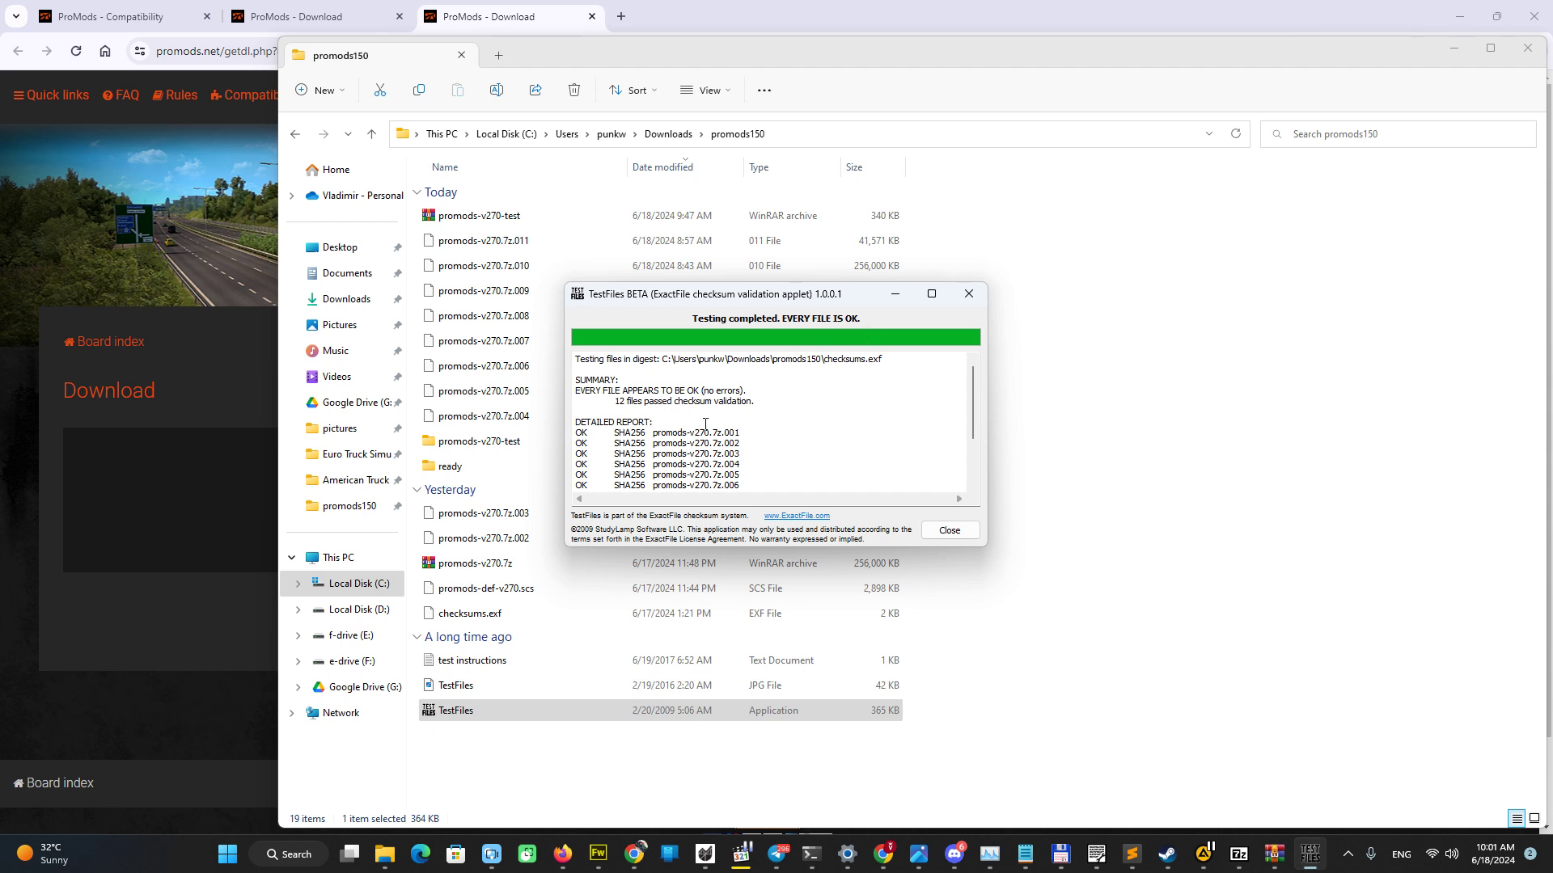
scroll(714, 422, "down", 2)
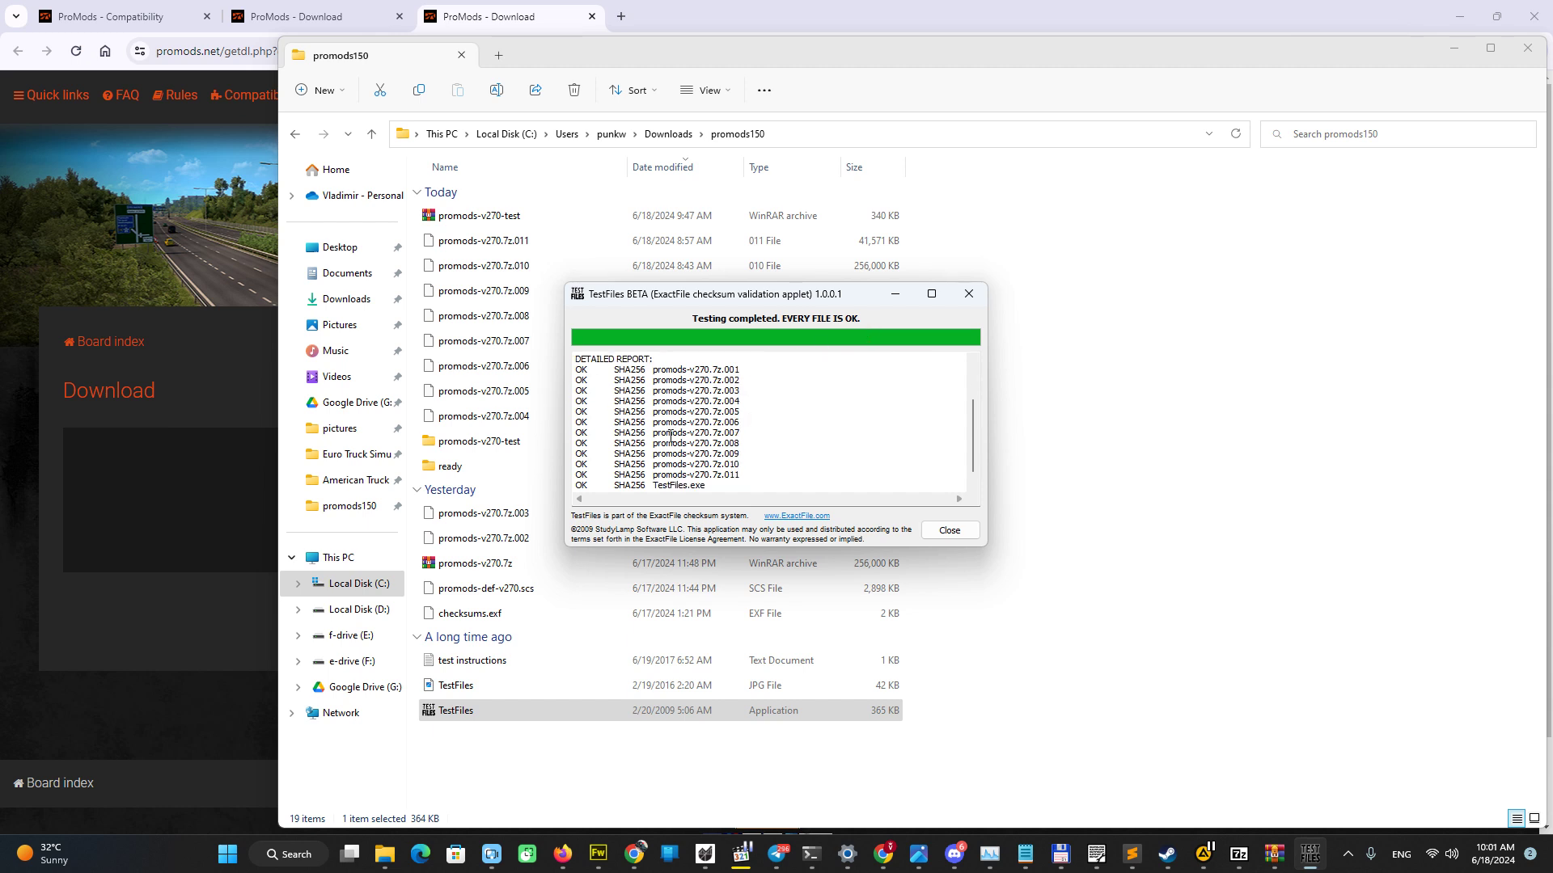
scroll(715, 434, "down", 1)
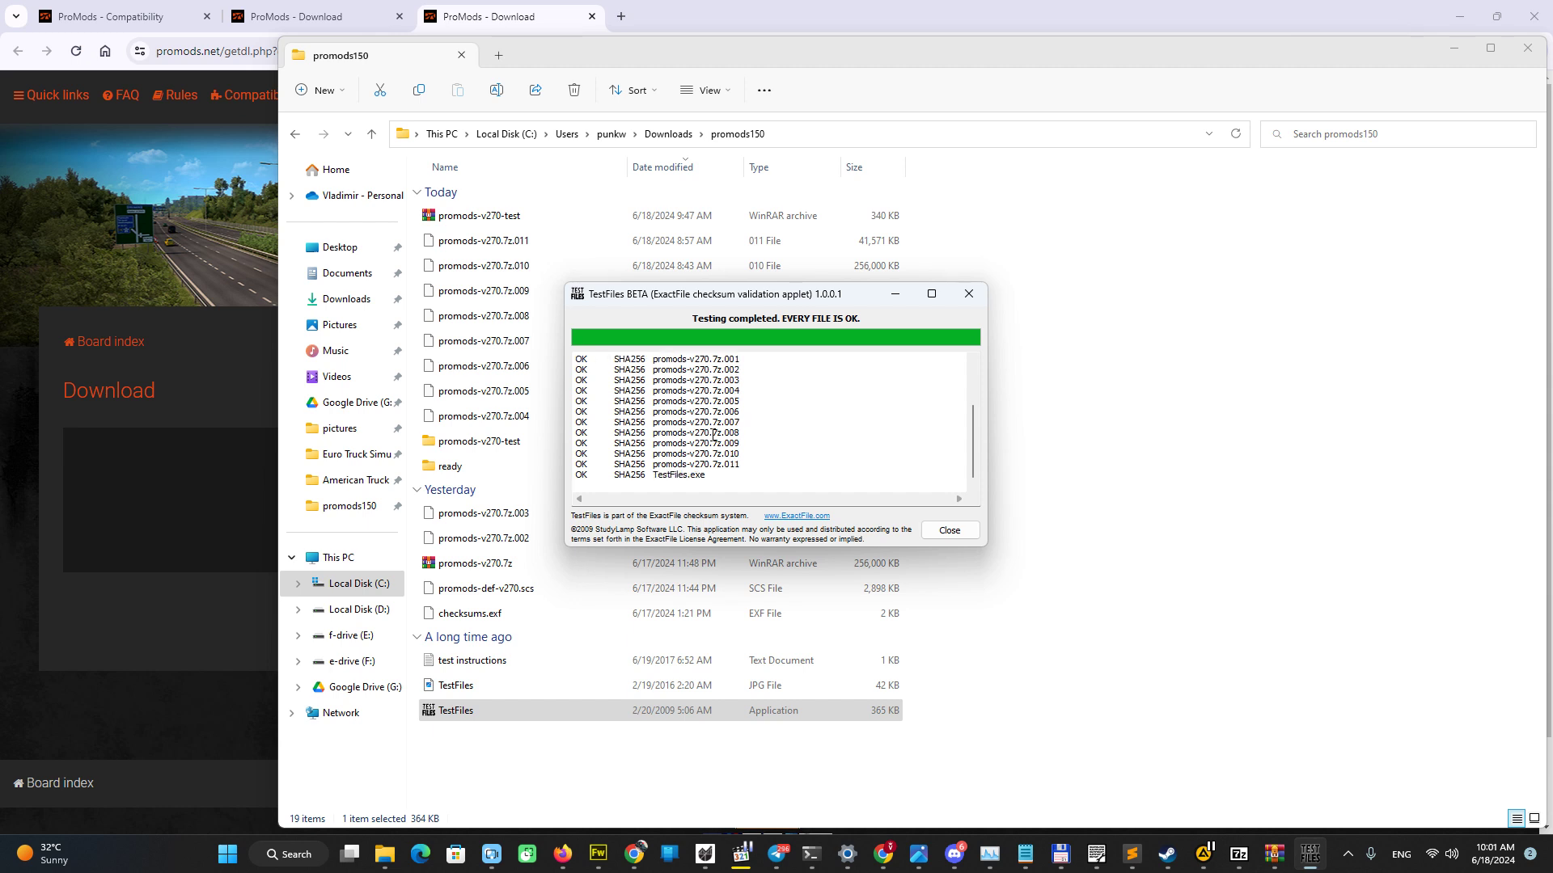
scroll(726, 432, "up", 3)
scroll(729, 432, "down", 3)
scroll(723, 432, "up", 1)
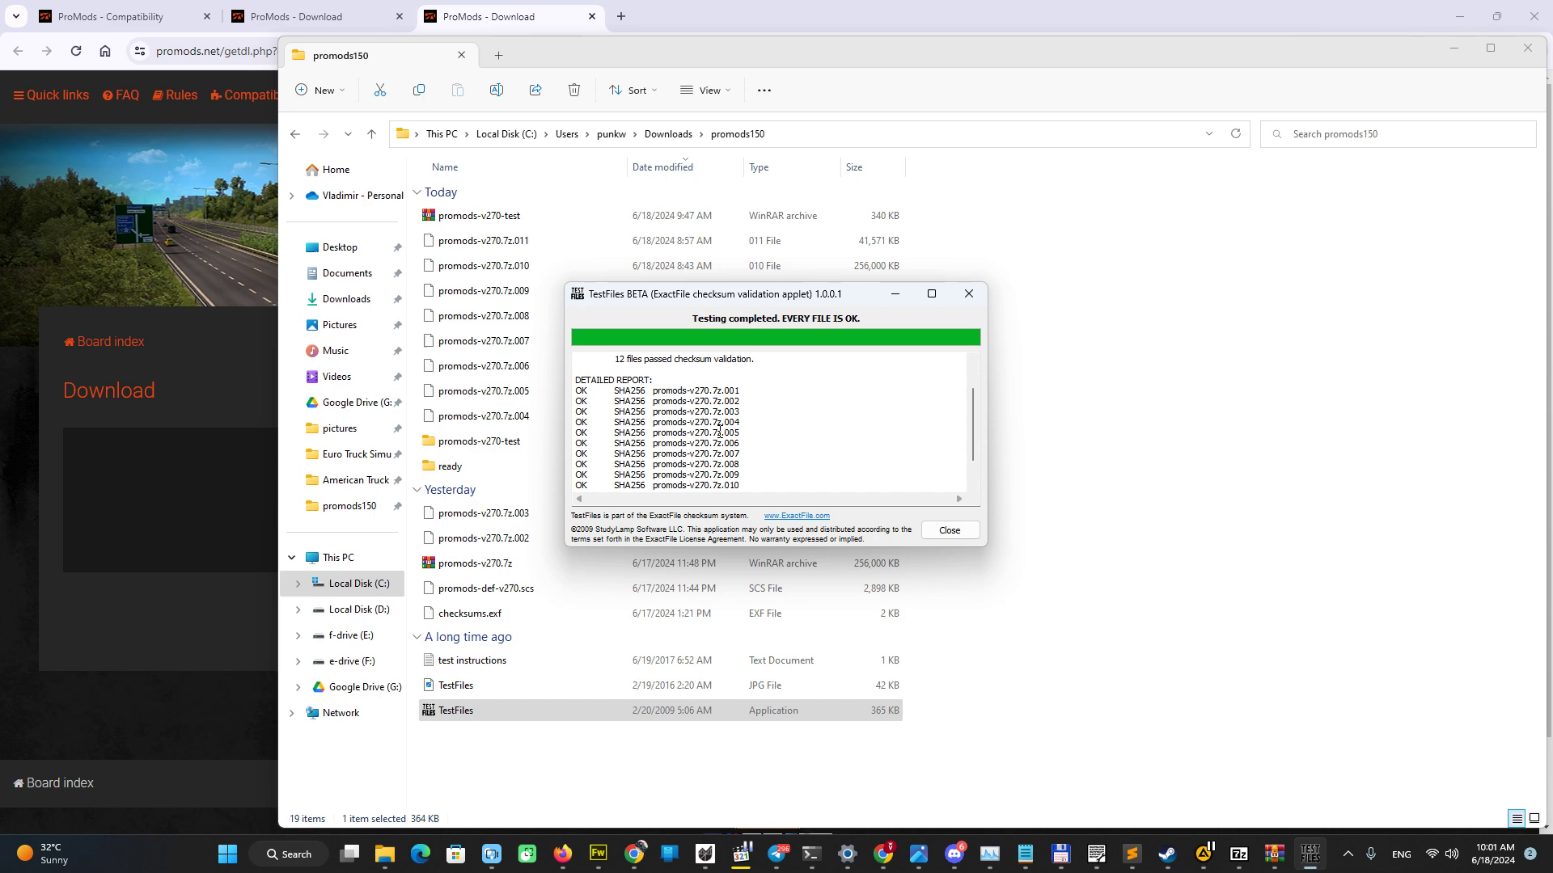
scroll(720, 431, "down", 1)
scroll(723, 436, "up", 2)
scroll(728, 447, "up", 2)
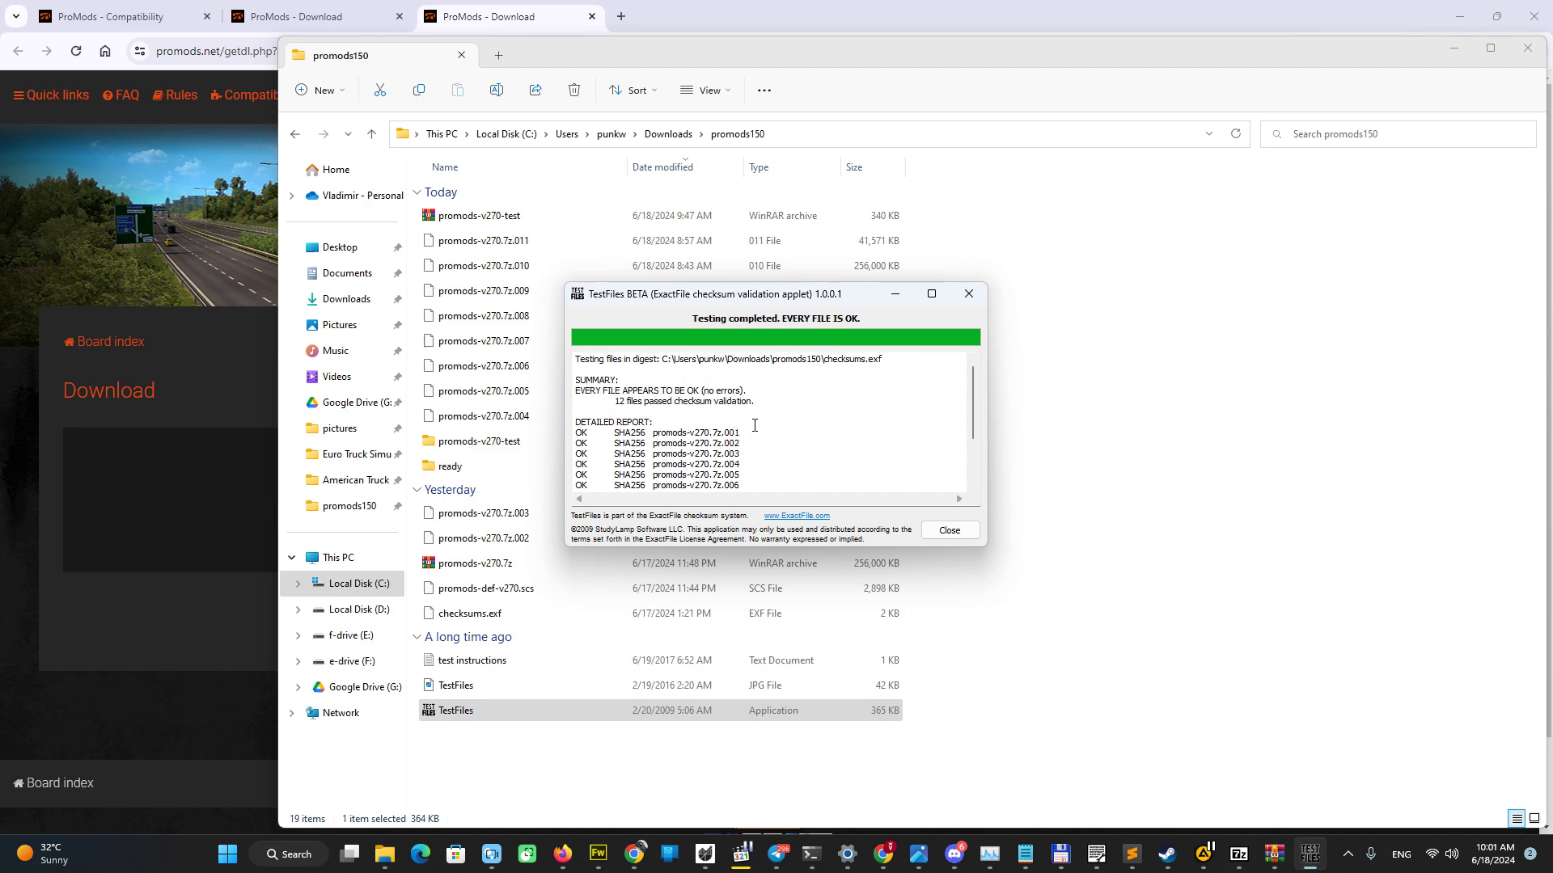
left_click(951, 530)
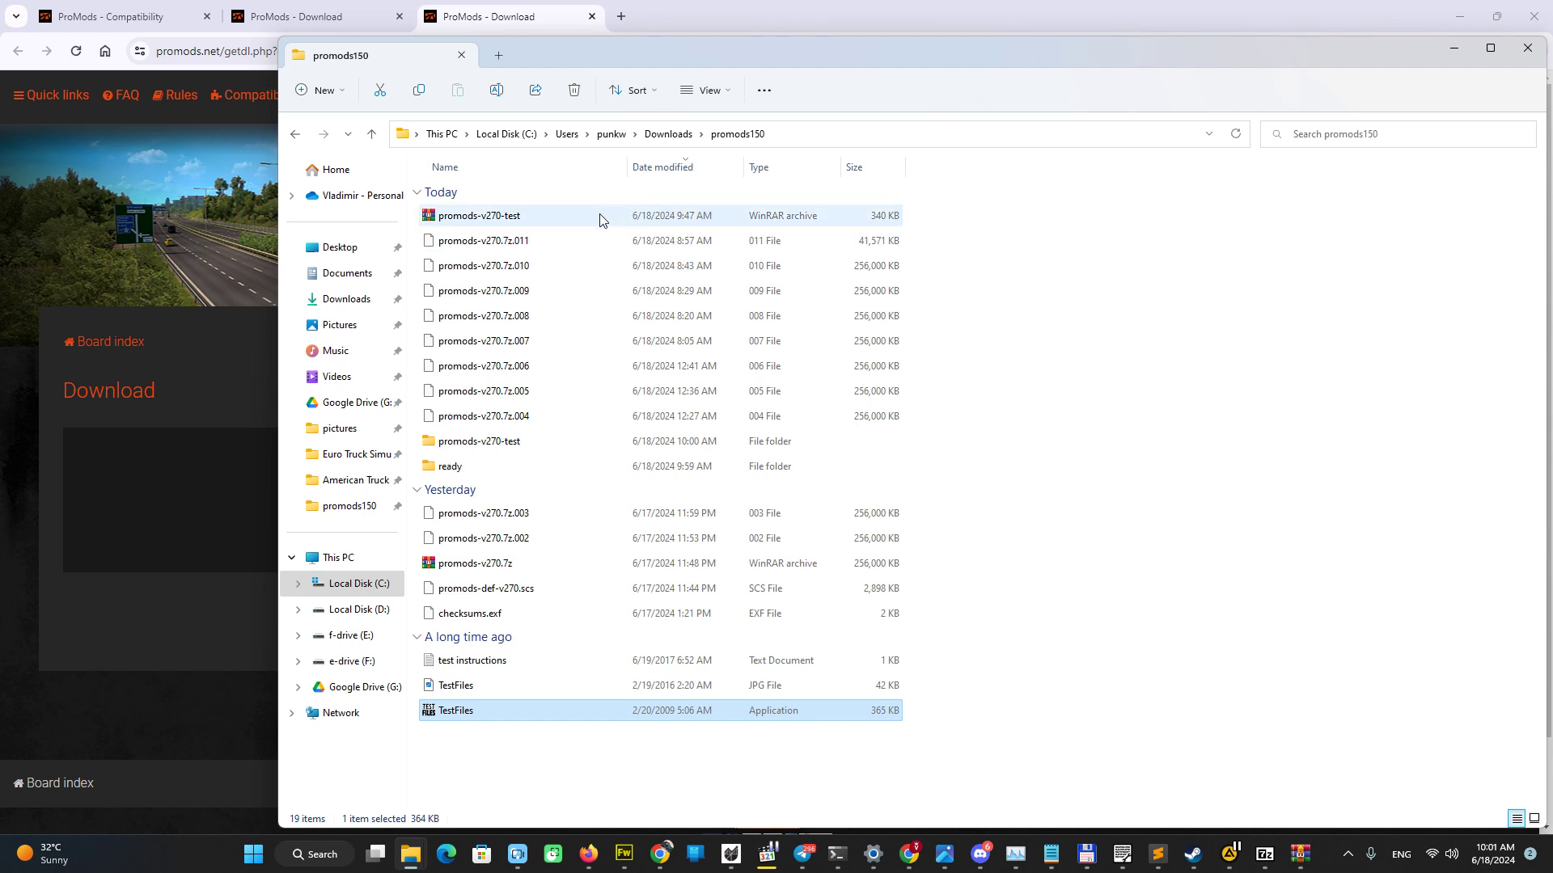
mouse_move(450, 467)
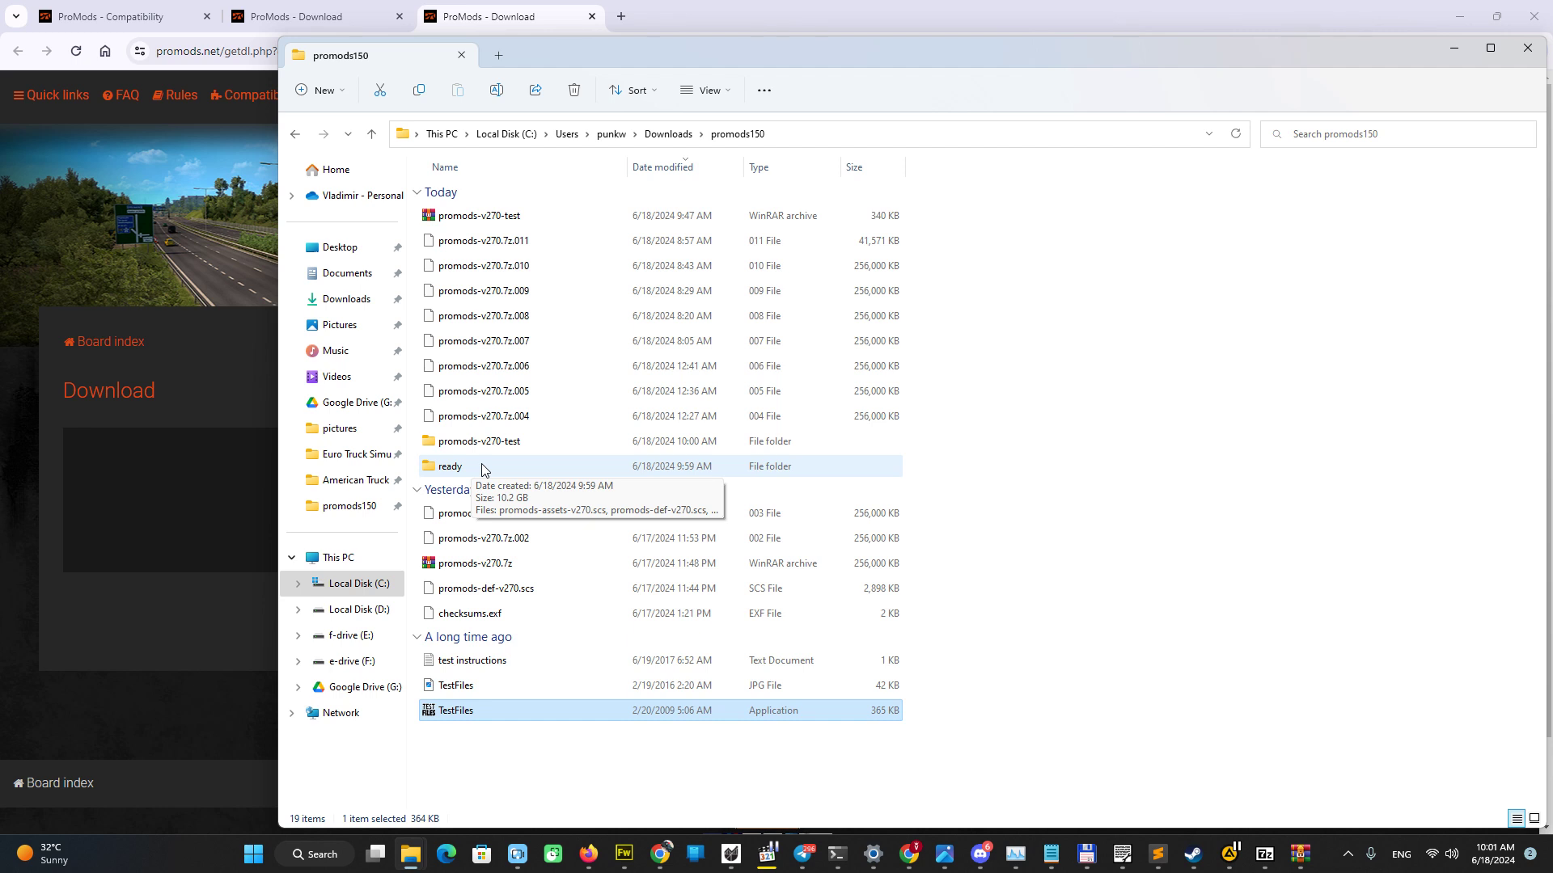
Step: Copy all nine files from ready into Documents\Euro Truck Simulator 2\mod
double_click(481, 469)
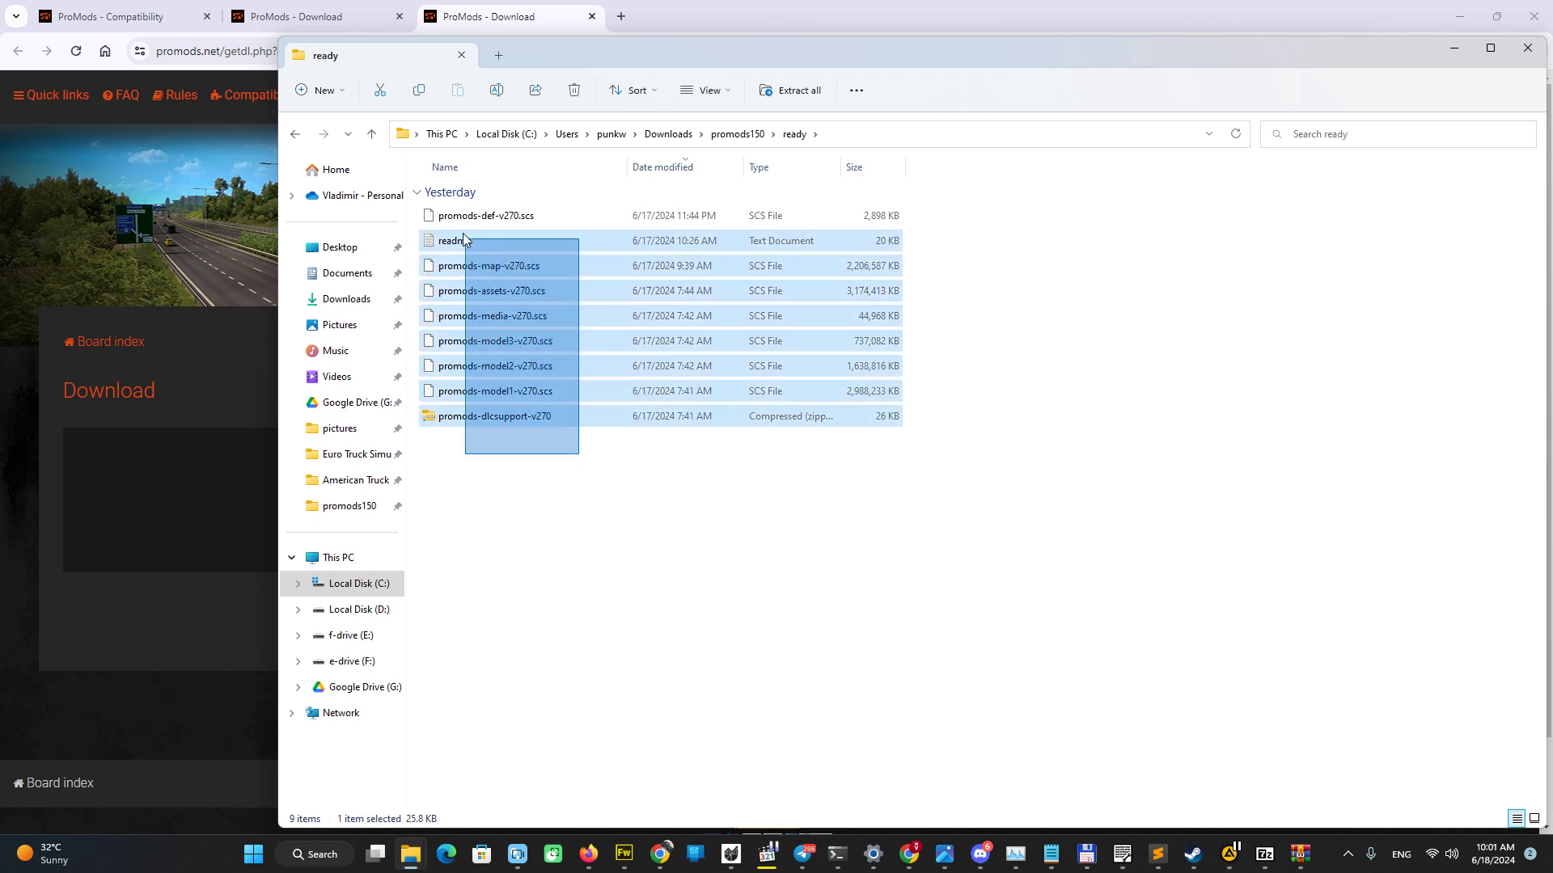
left_click_drag(579, 461, 449, 207)
right_click(494, 344)
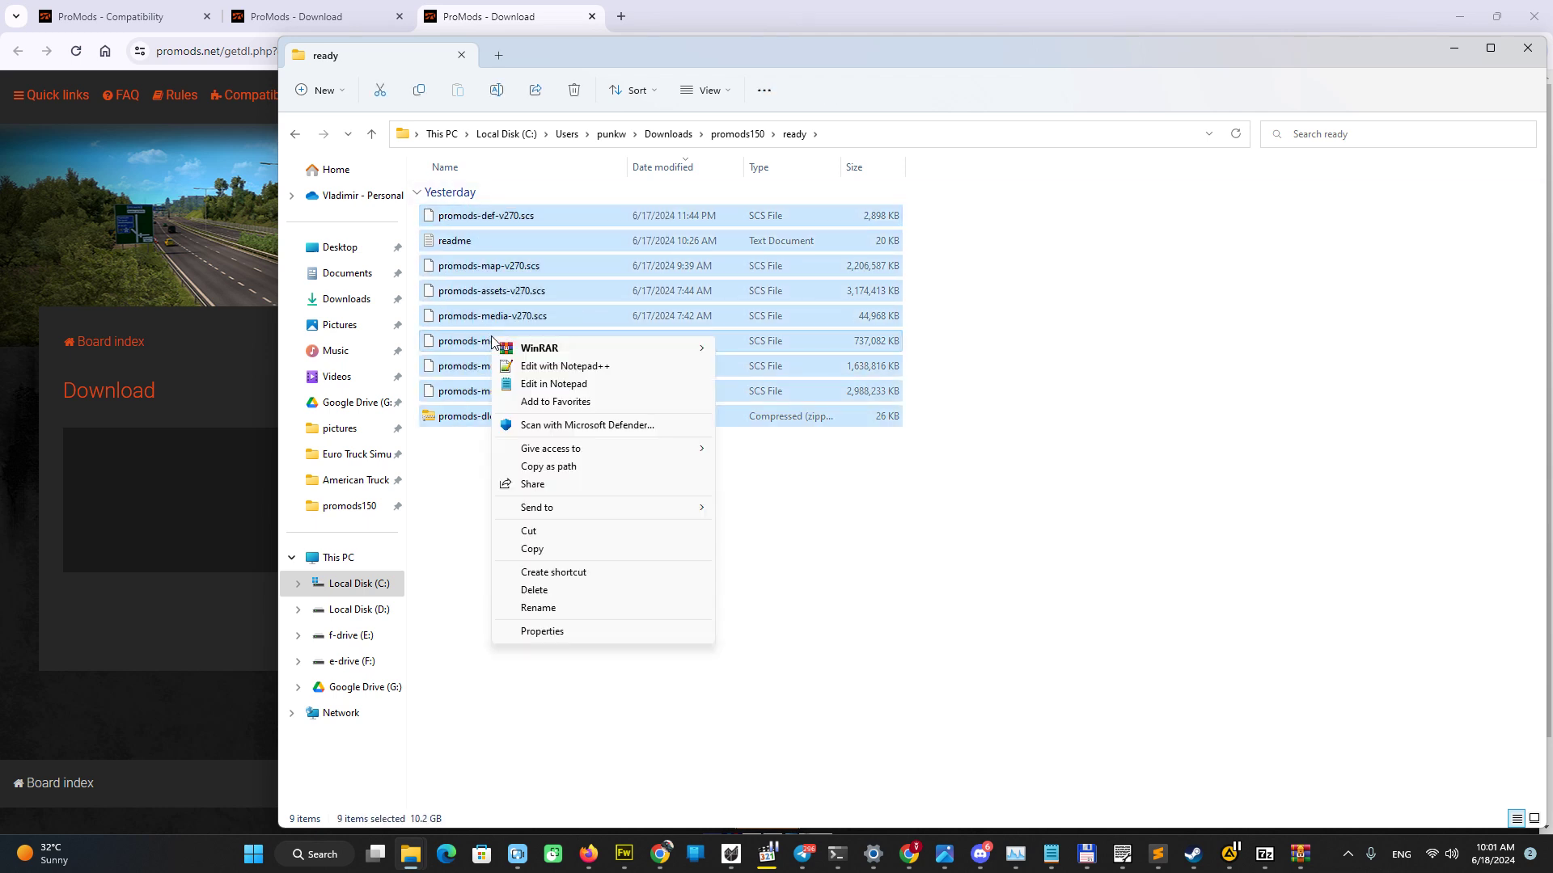
left_click(574, 555)
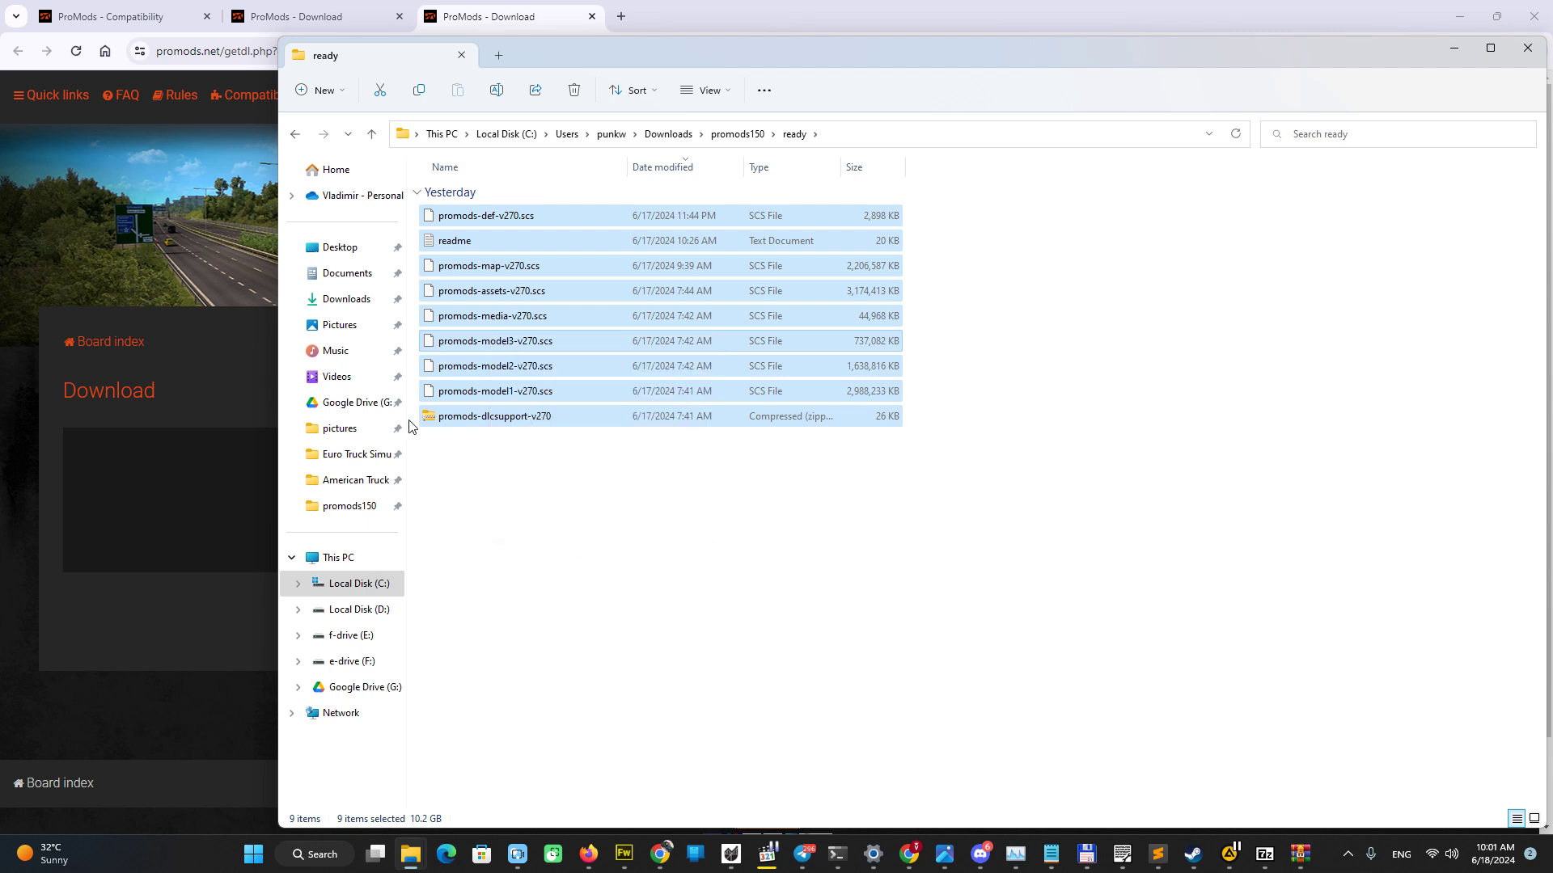
left_click(352, 279)
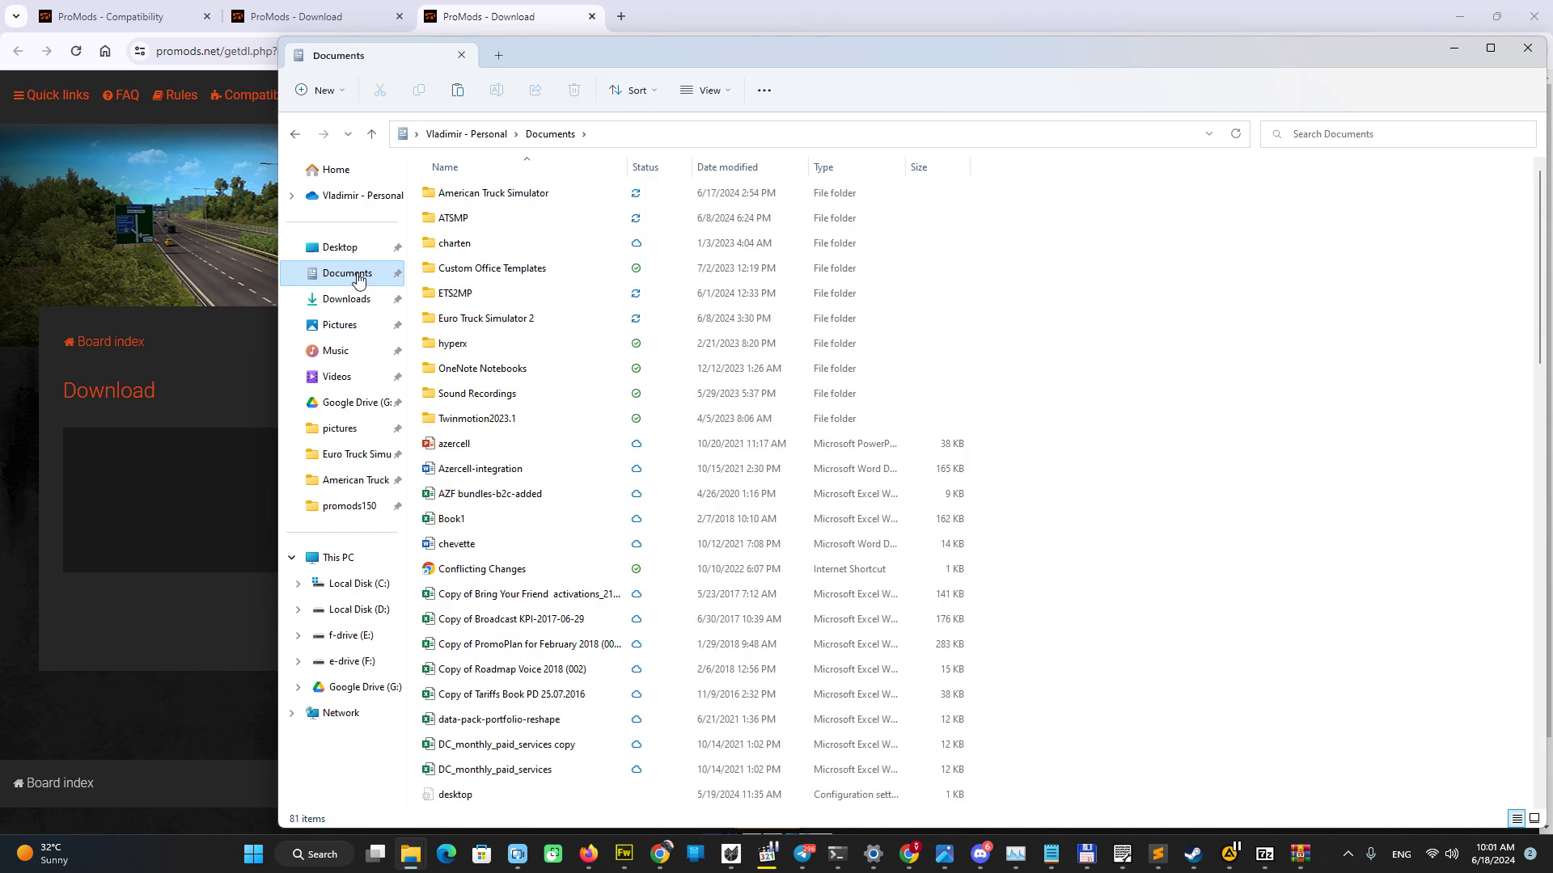
double_click(535, 318)
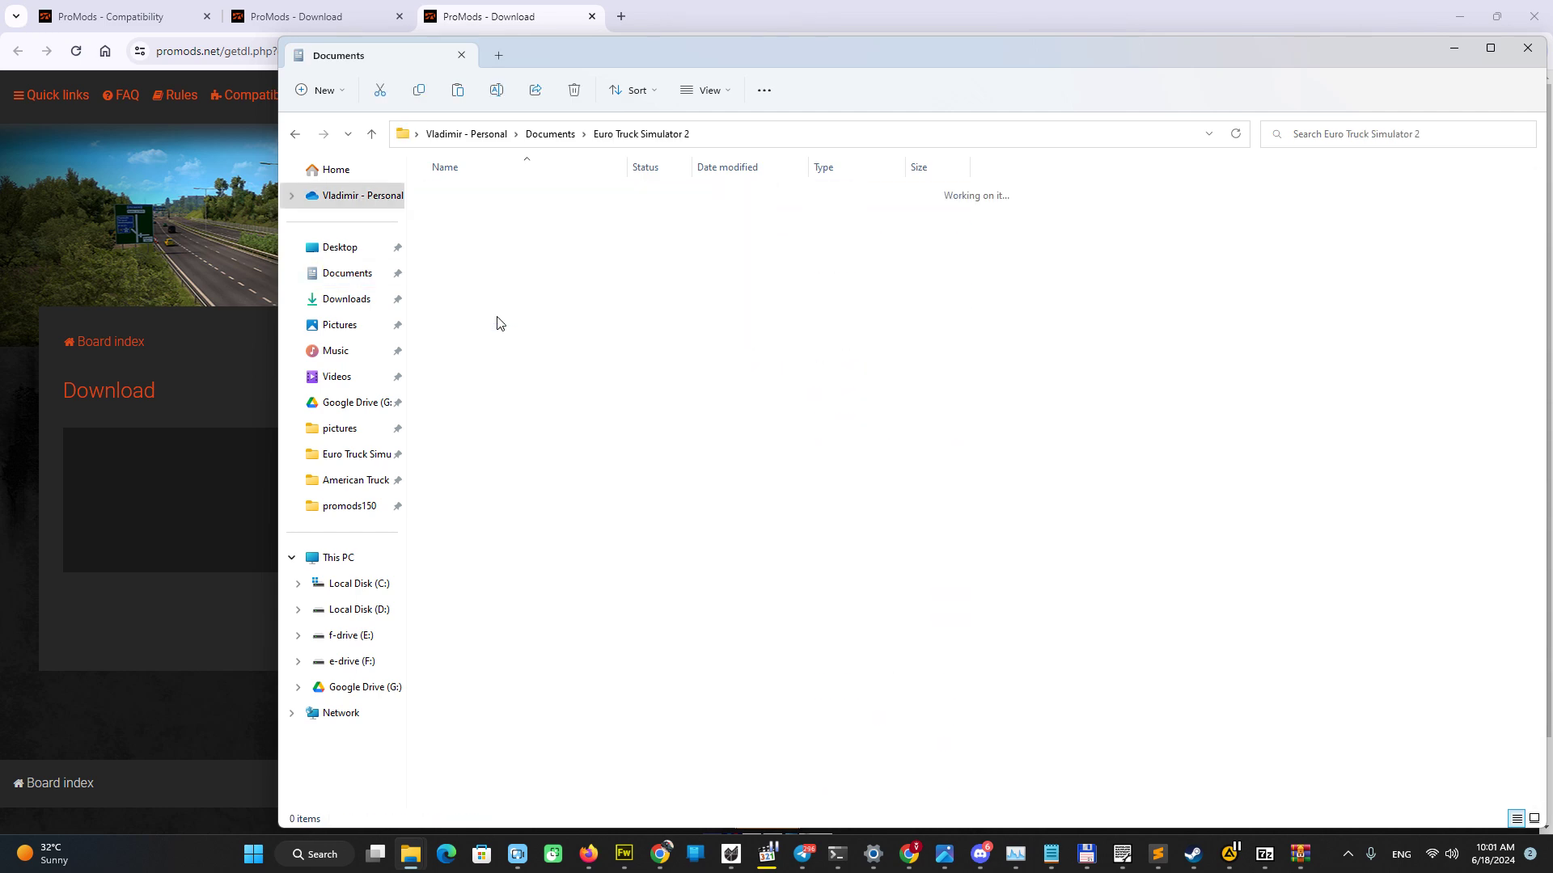
double_click(481, 223)
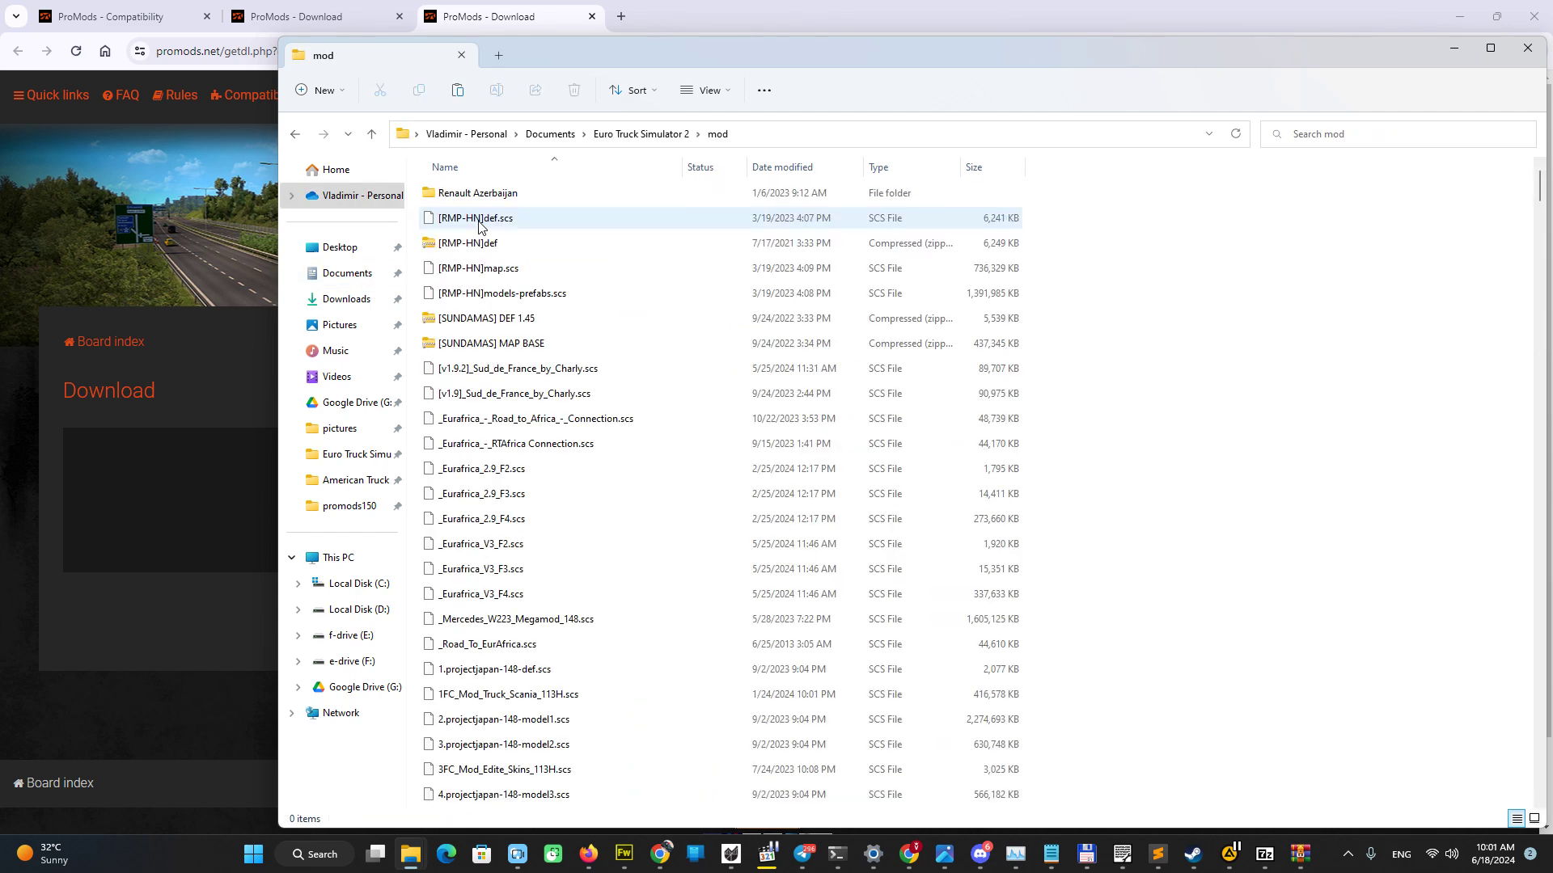
right_click(1105, 472)
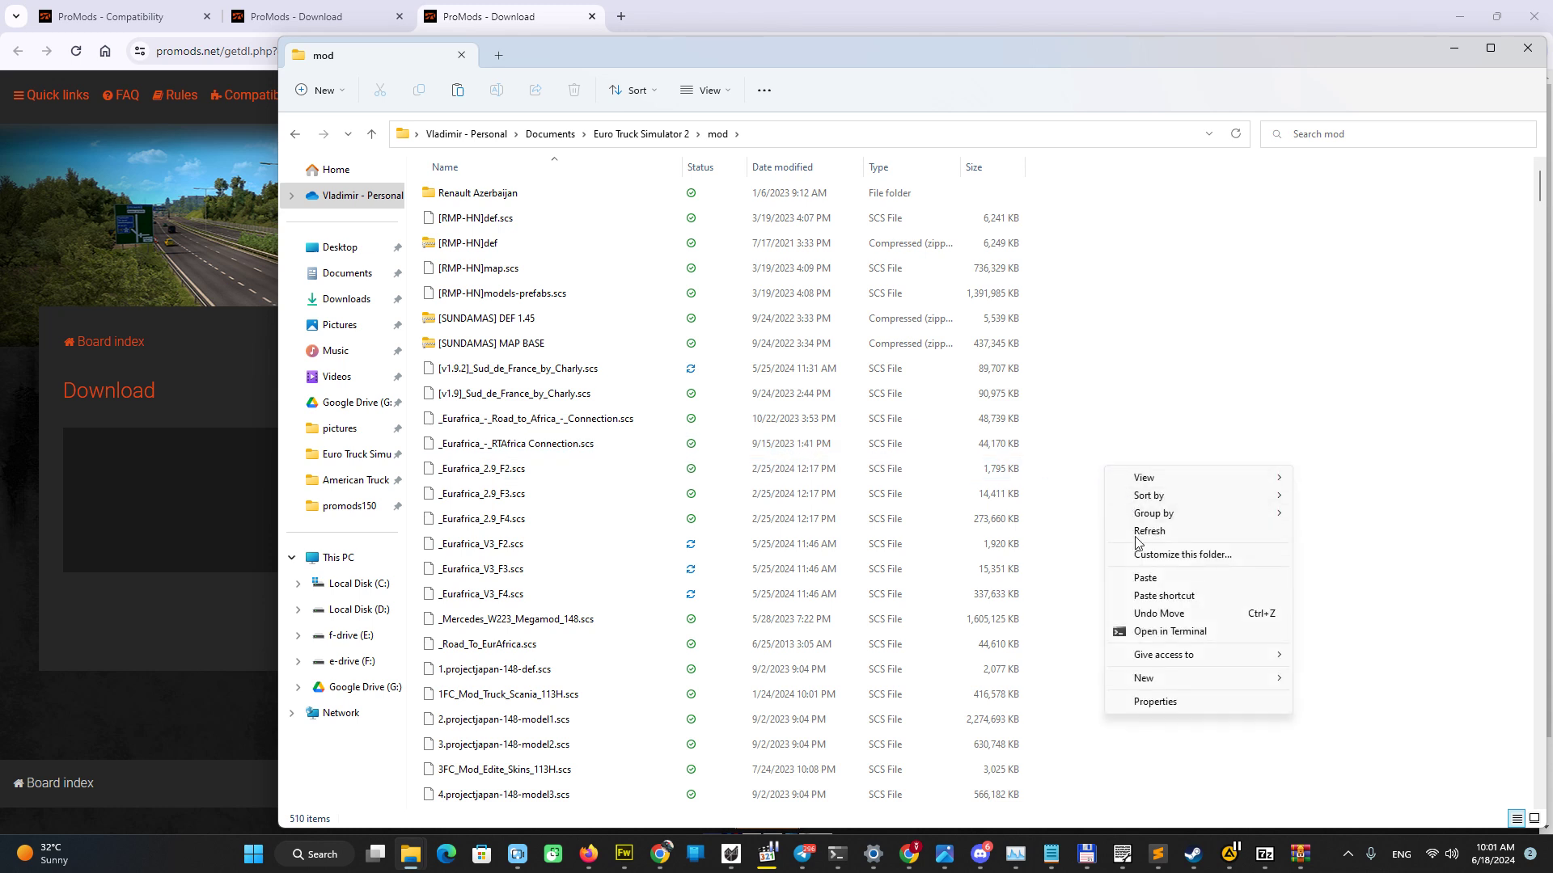
left_click(1141, 577)
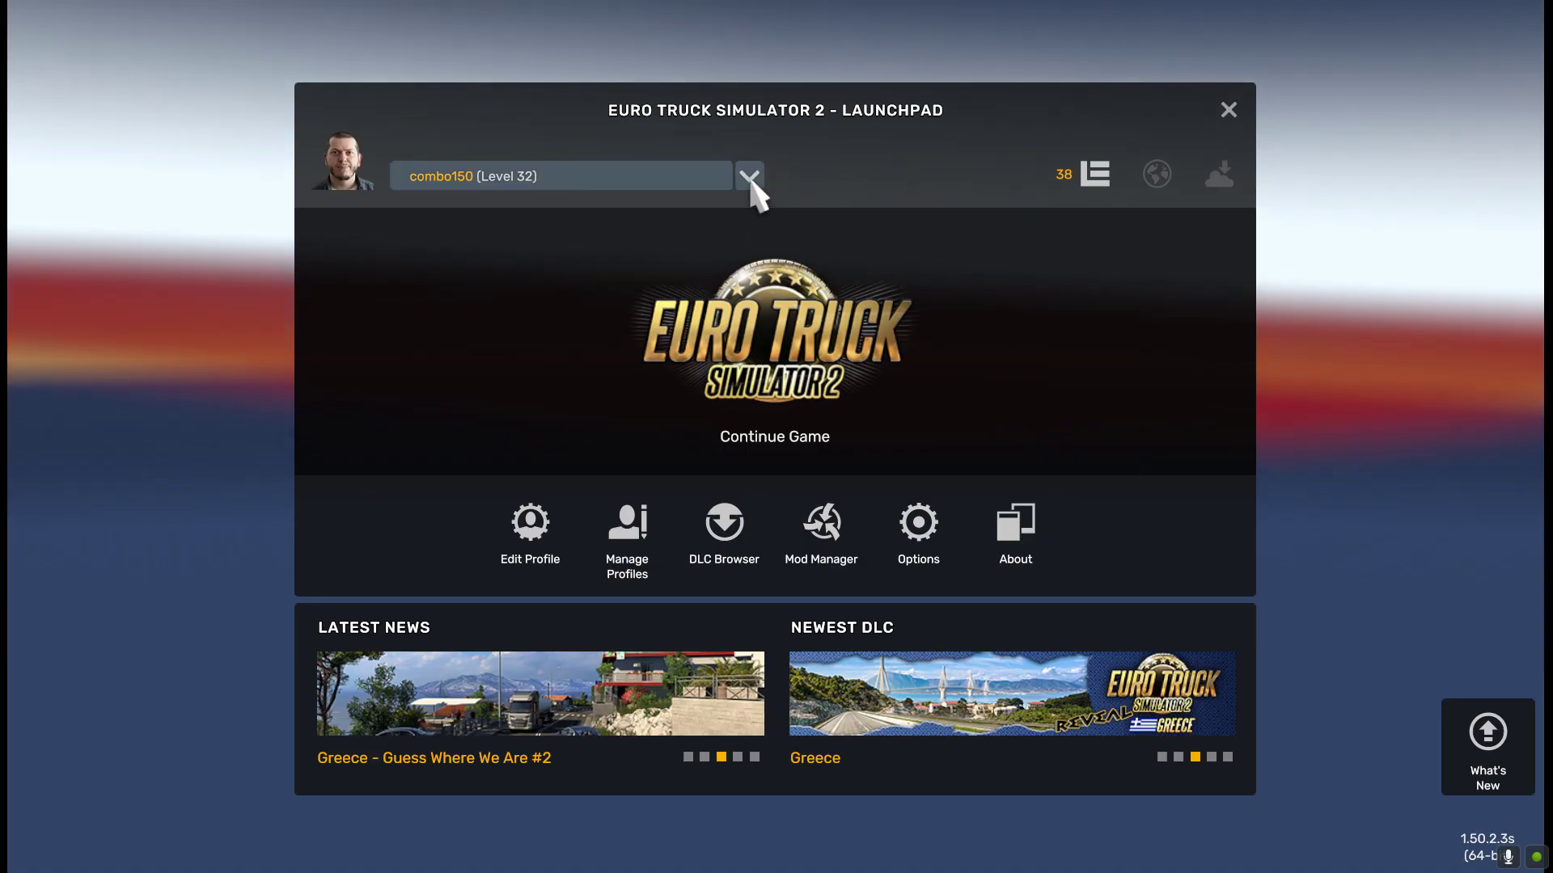
left_click(748, 179)
mouse_move(570, 207)
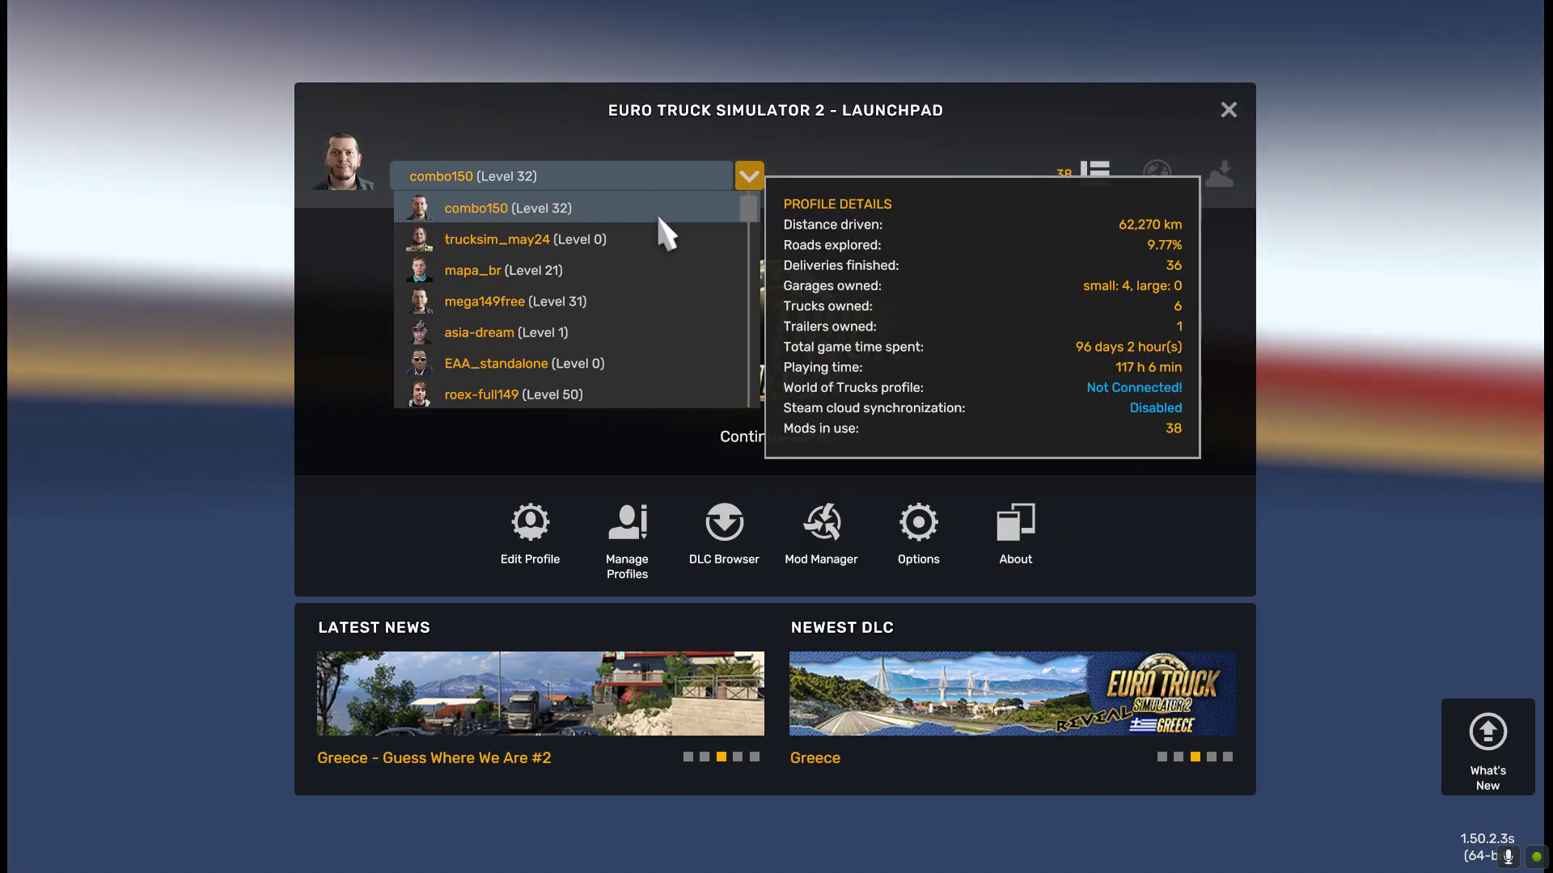
scroll(609, 303, "down", 1)
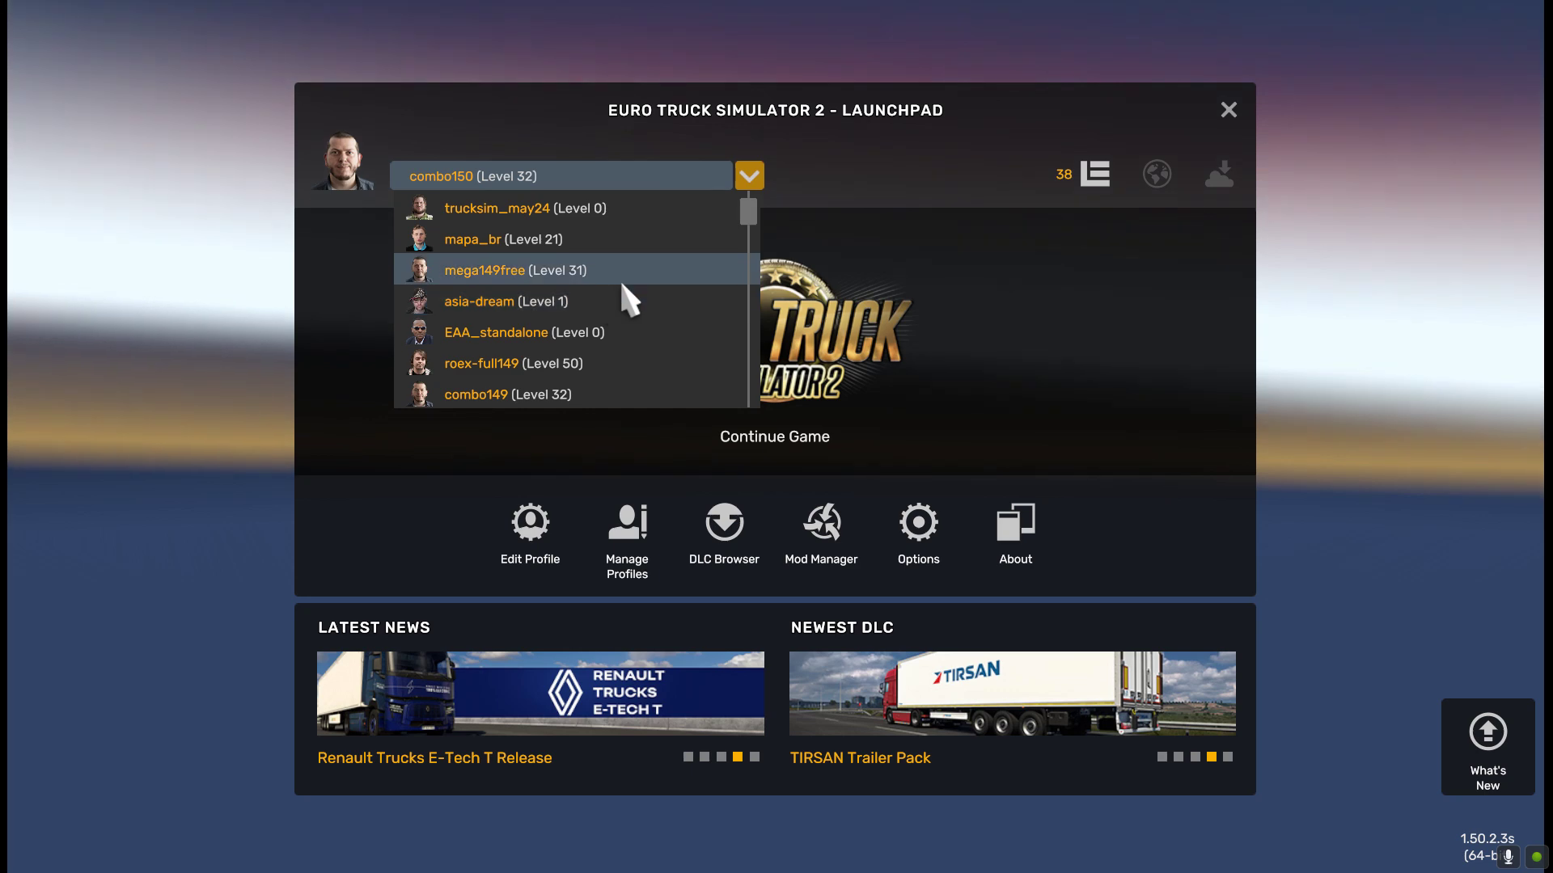
scroll(621, 285, "down", 1)
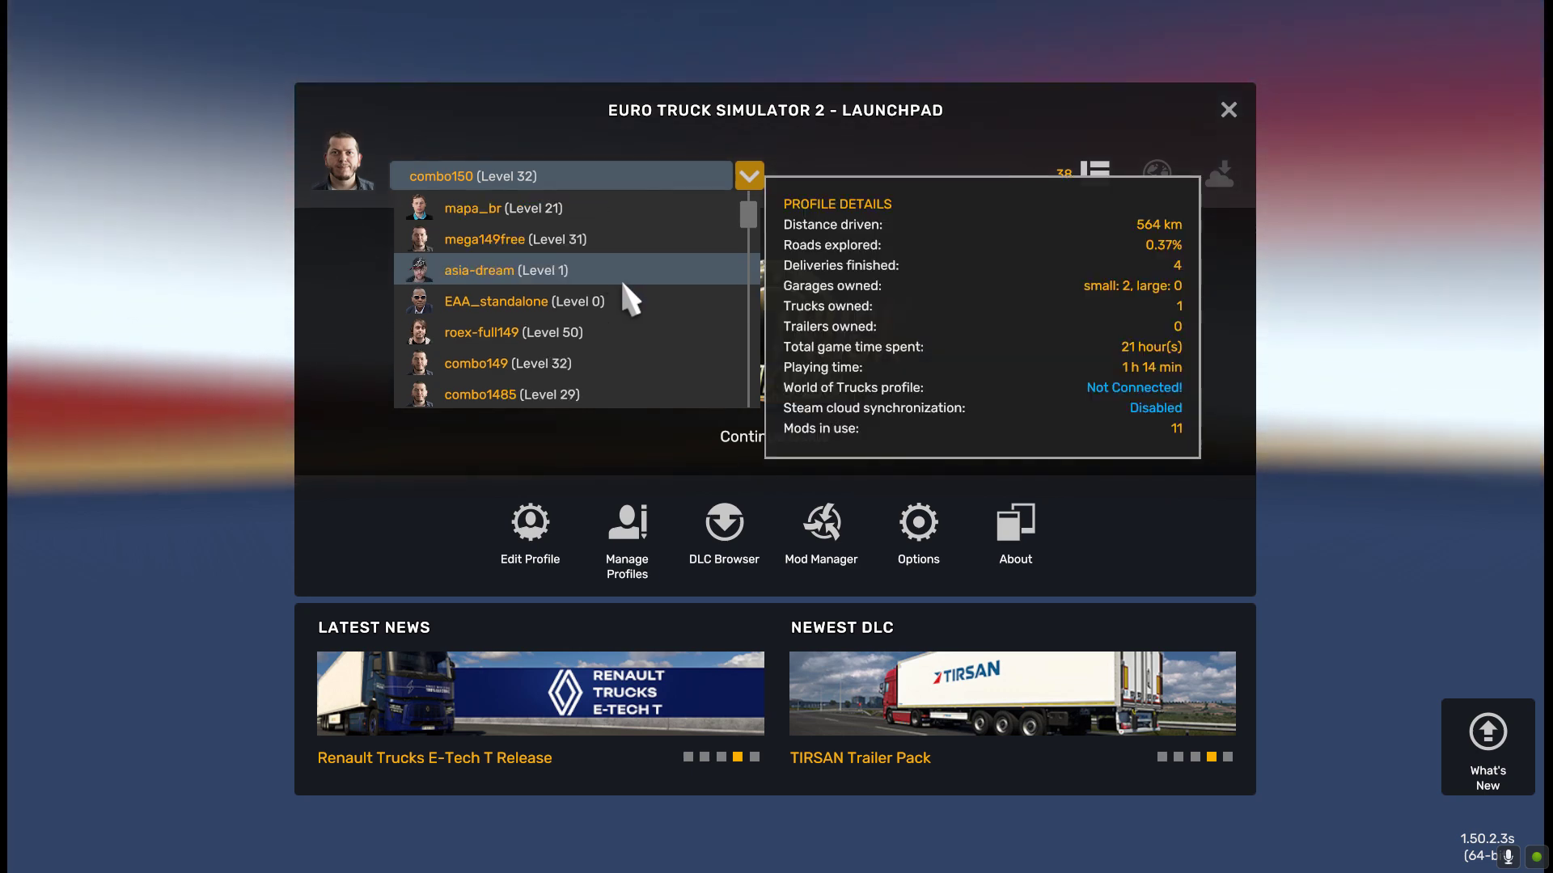
scroll(643, 267, "down", 2)
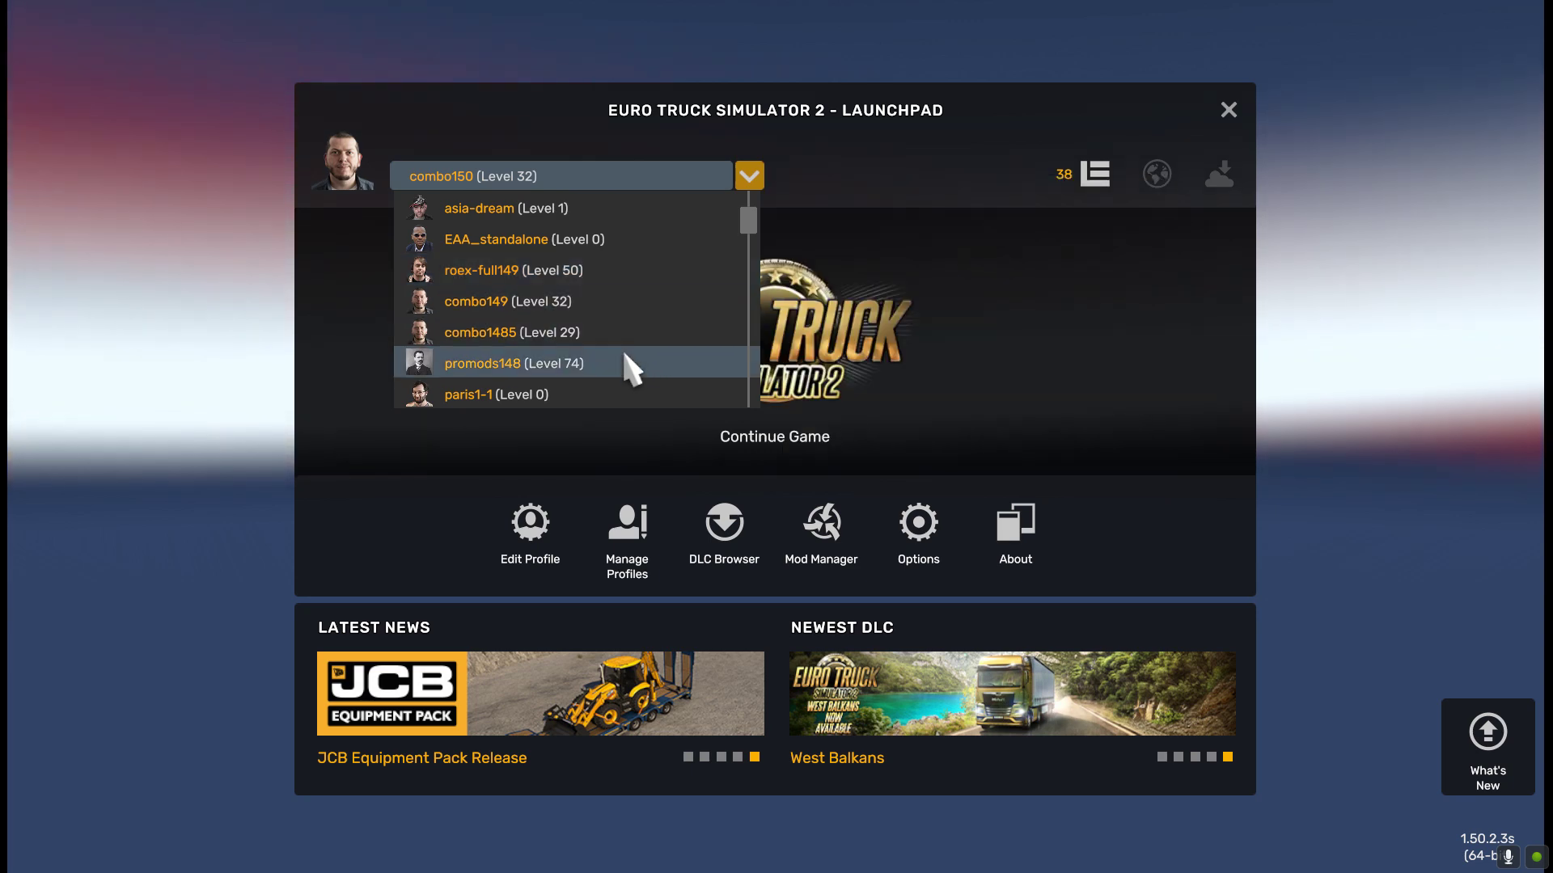
mouse_move(513, 362)
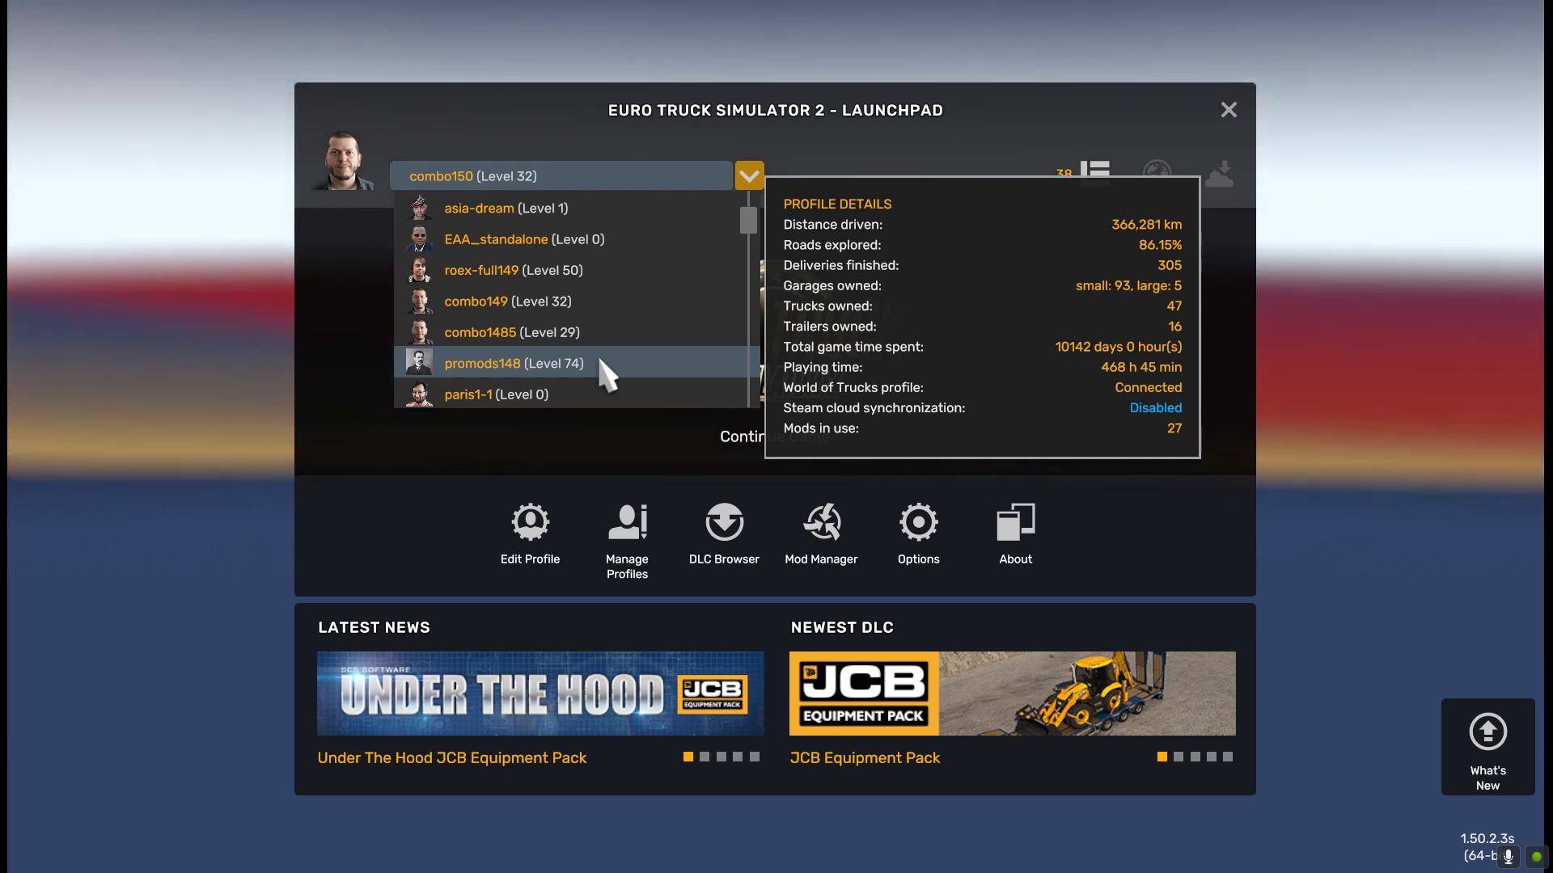
left_click(607, 364)
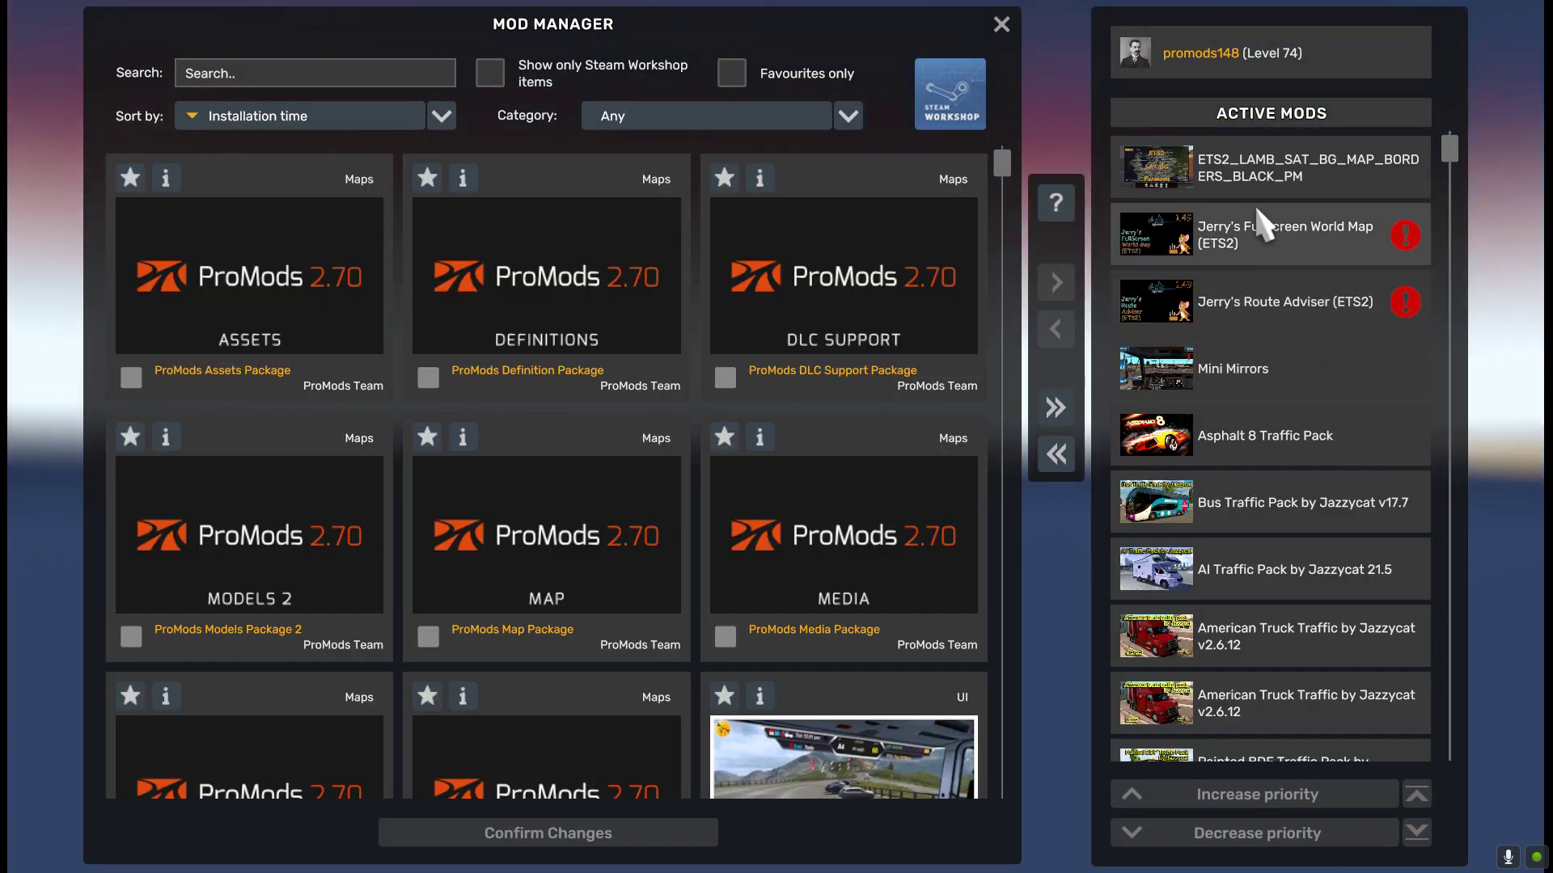
scroll(1262, 224, "down", 2)
scroll(1277, 332, "down", 5)
scroll(1277, 331, "down", 8)
scroll(1286, 356, "down", 3)
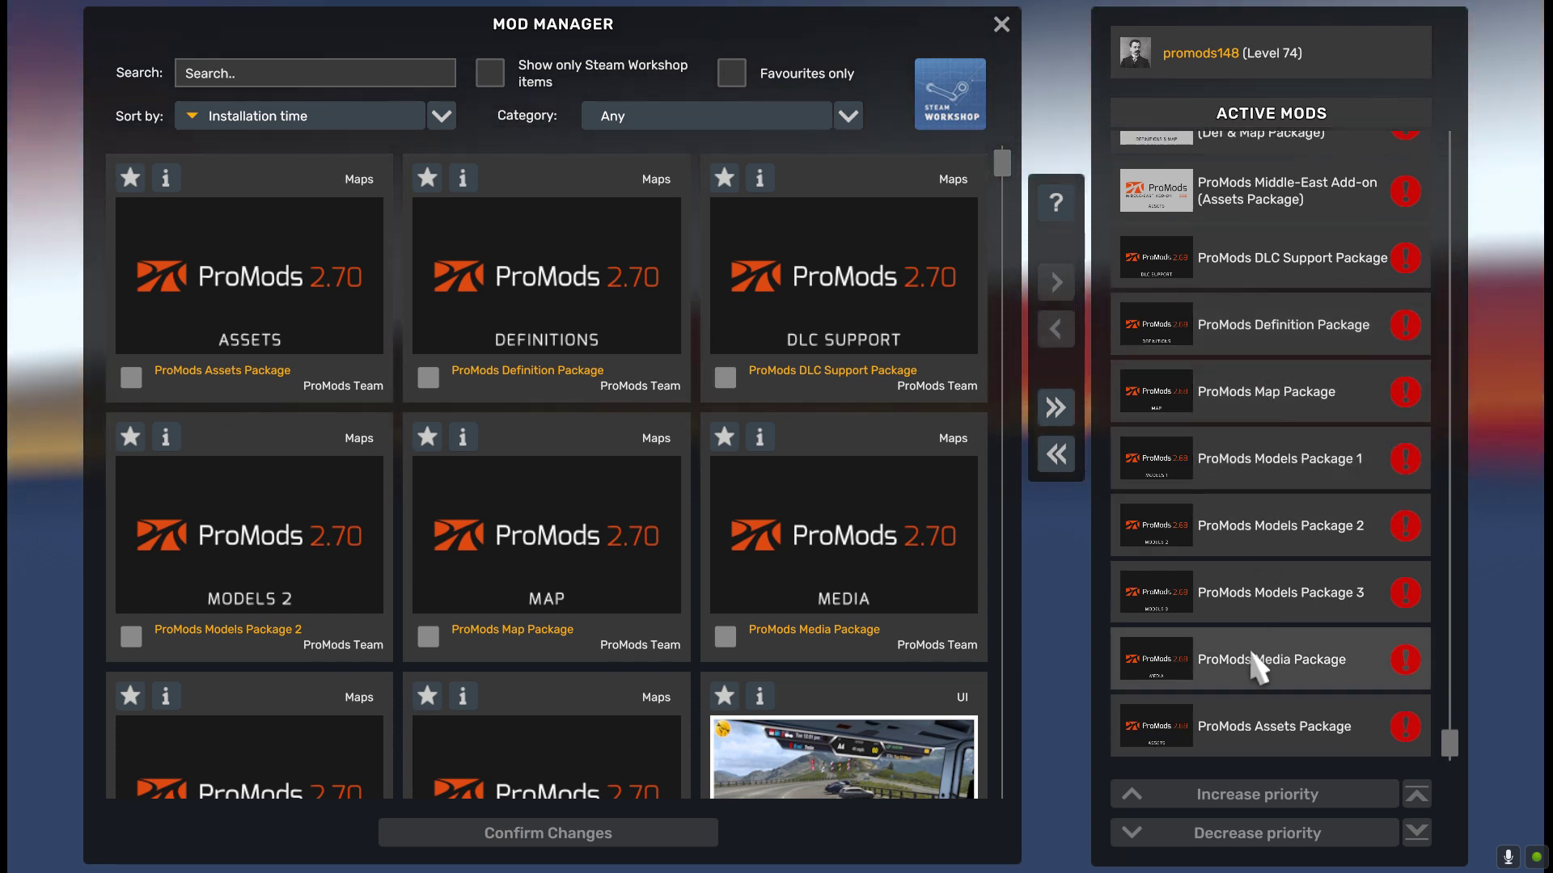
Step: Activate the ProMods 2.70 Media and Models 3 packages at the bottom of Active Mods
left_click(1196, 729)
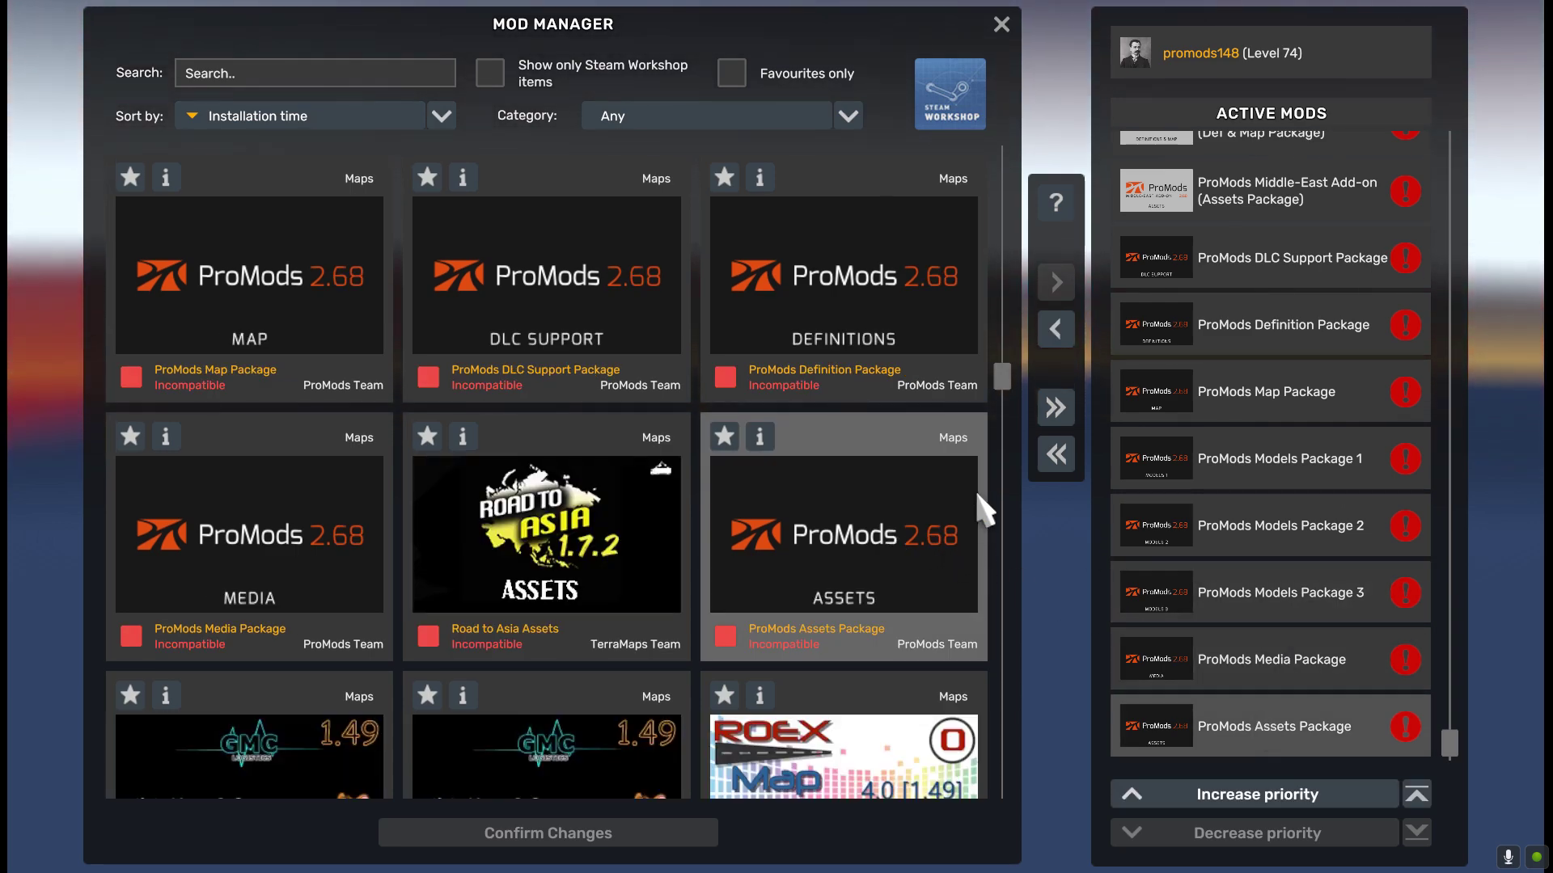
left_click_drag(1002, 378, 1004, 168)
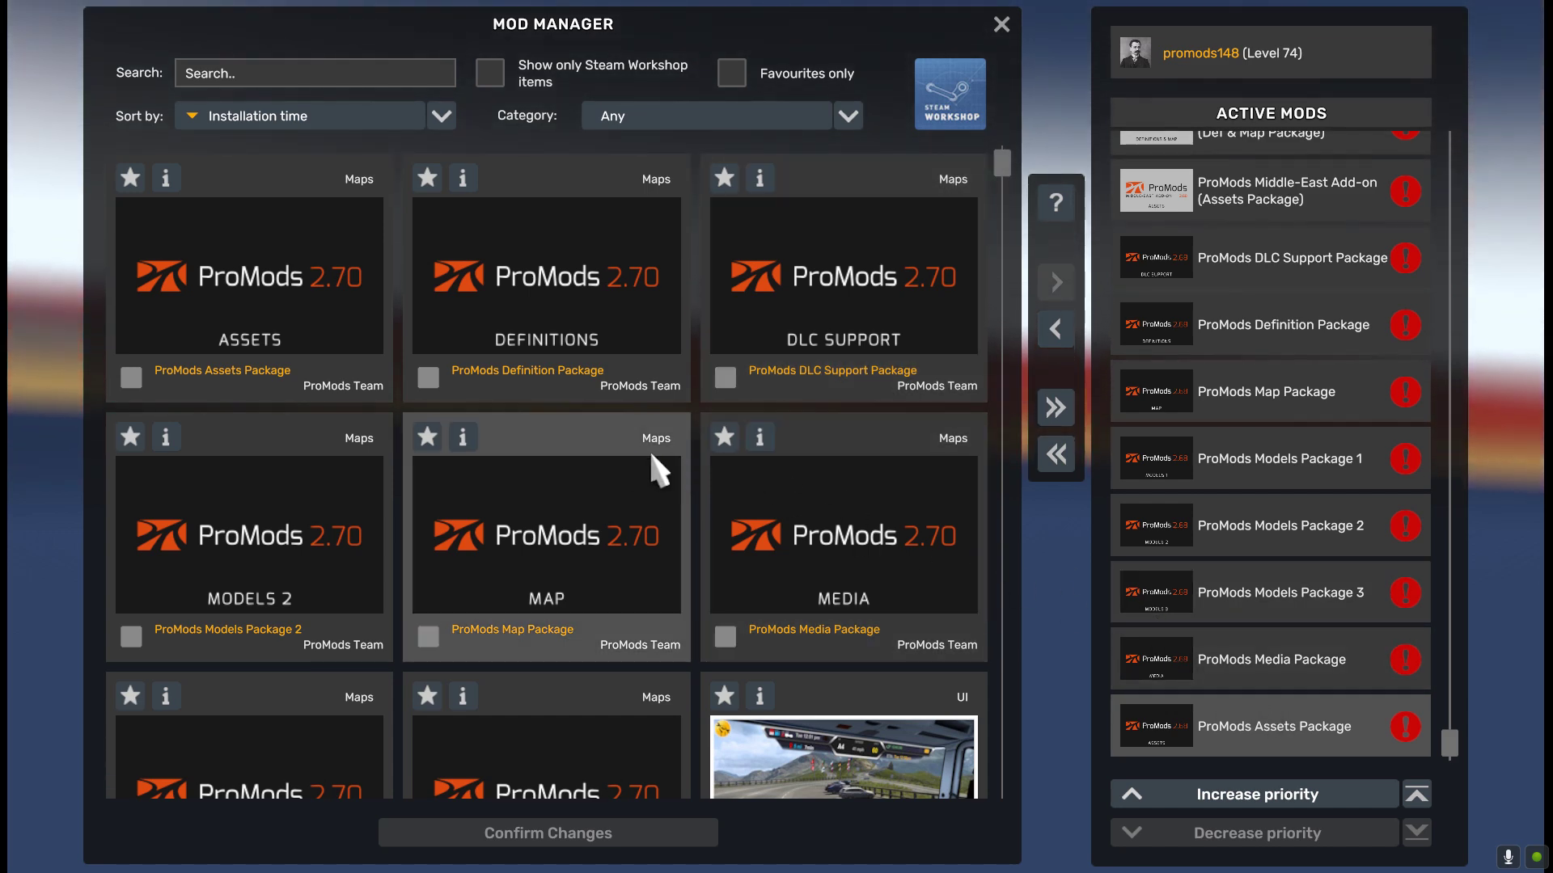
scroll(582, 444, "down", 1)
scroll(703, 336, "up", 1)
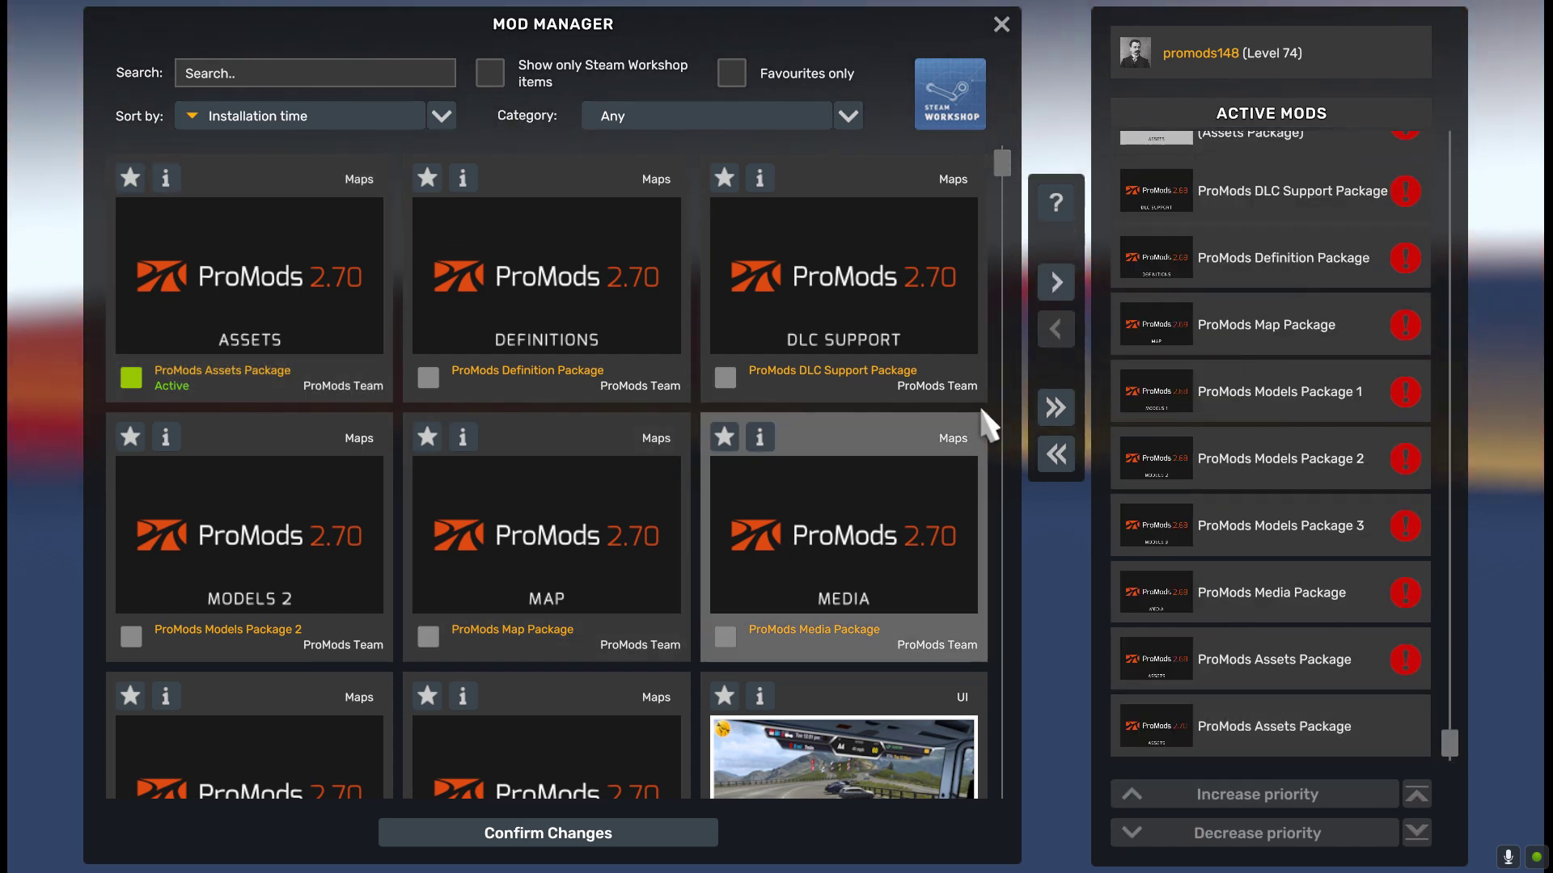
double_click(971, 438)
left_click(1416, 833)
scroll(630, 462, "down", 1)
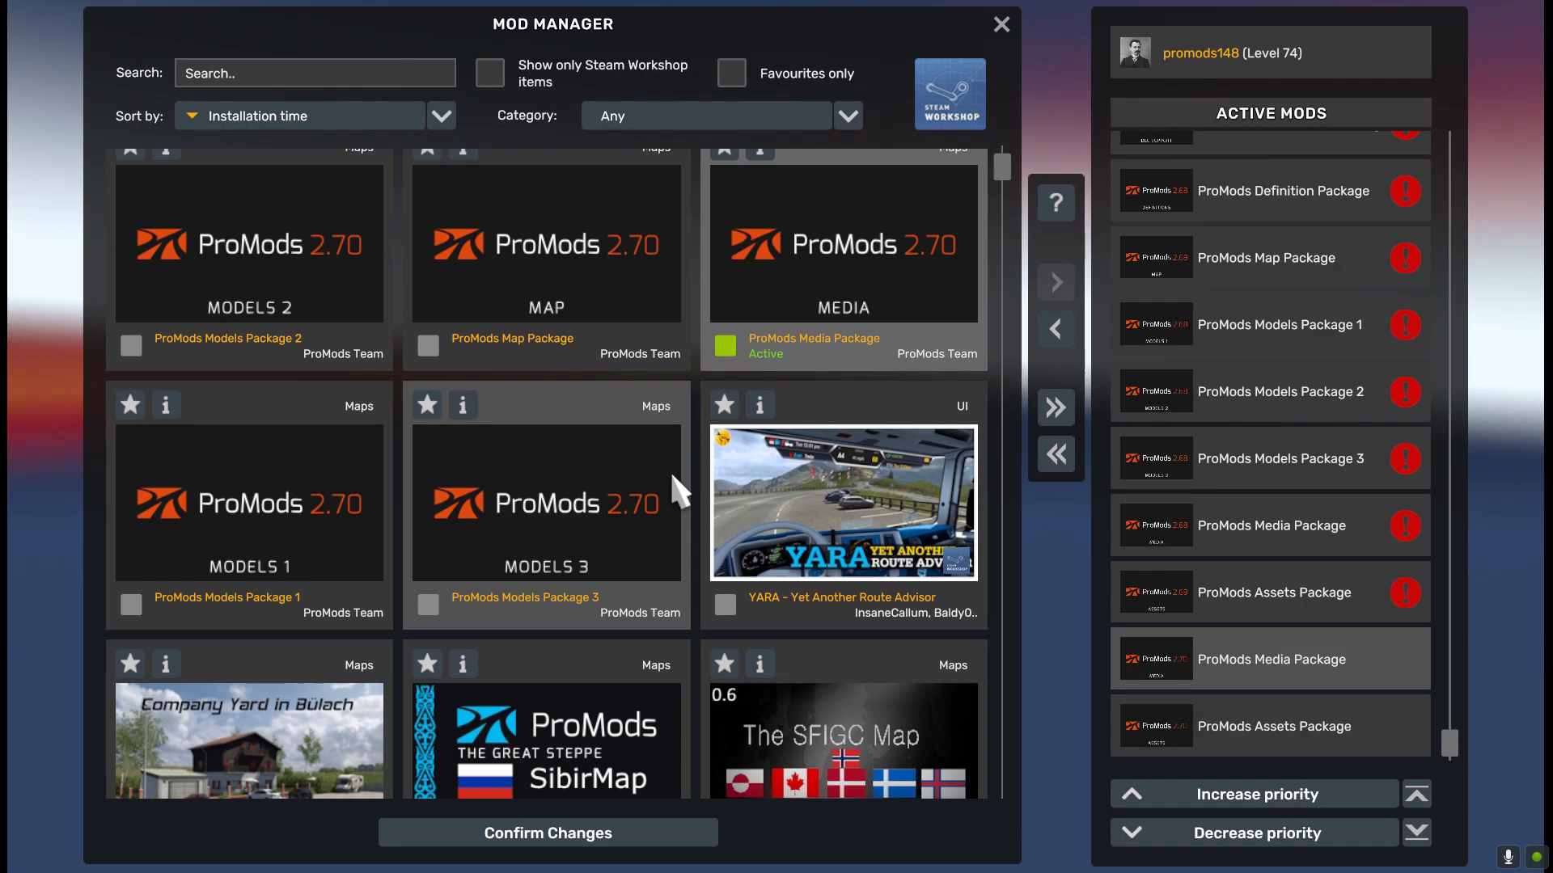
double_click(676, 486)
left_click(1416, 833)
Step: Activate ProMods 2.70 Models 2 and Models 1, ordering them above Models 3
left_click(1257, 794)
left_click(295, 328)
left_click(1056, 281)
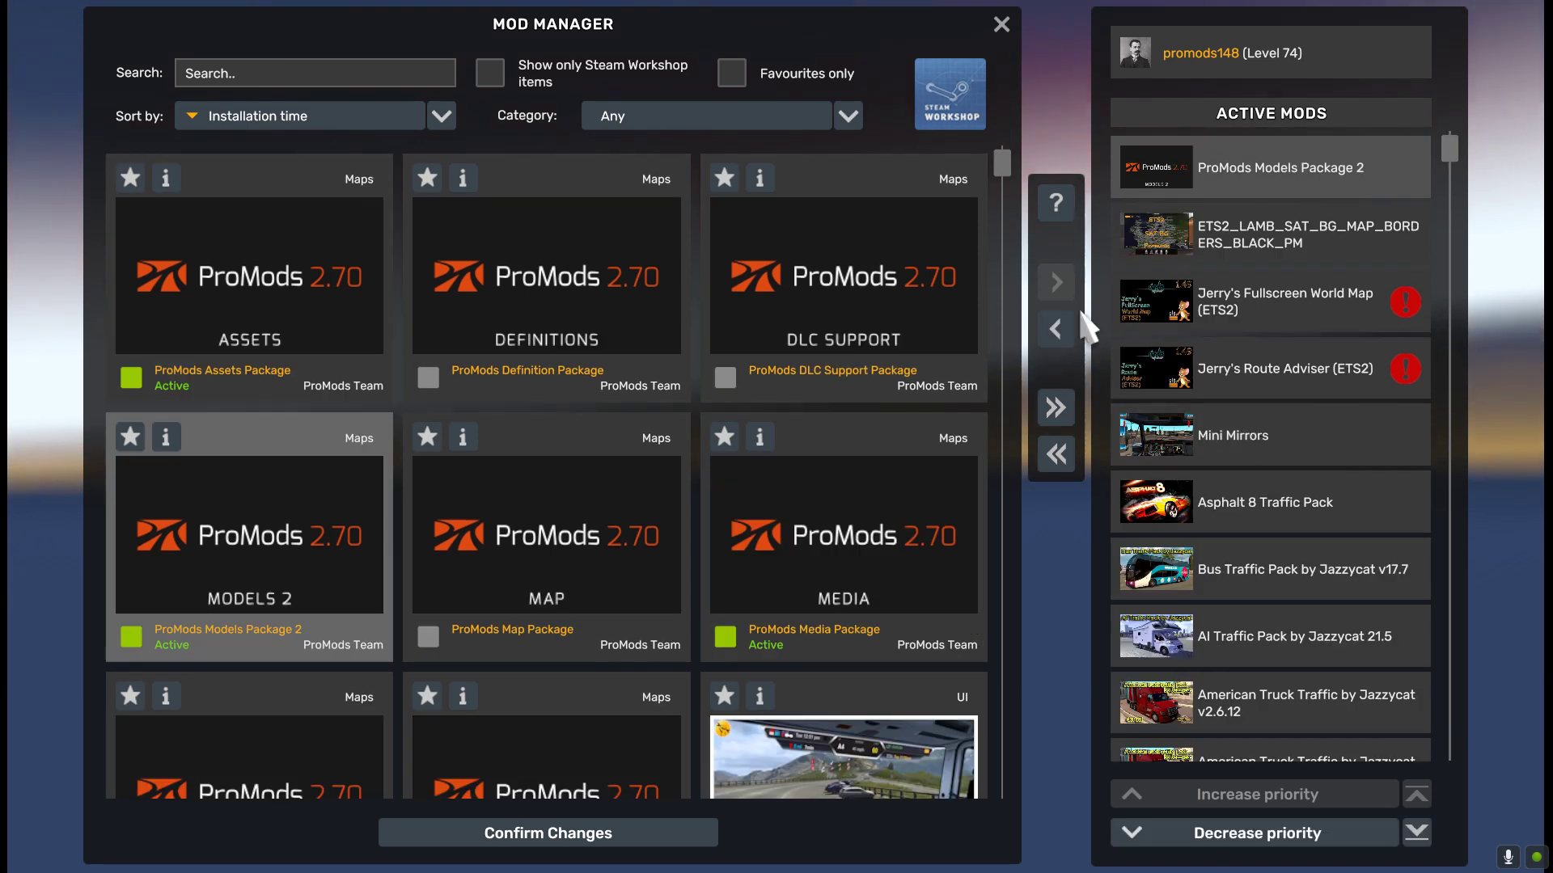
left_click(1415, 833)
left_click(1330, 801)
scroll(617, 523, "down", 1)
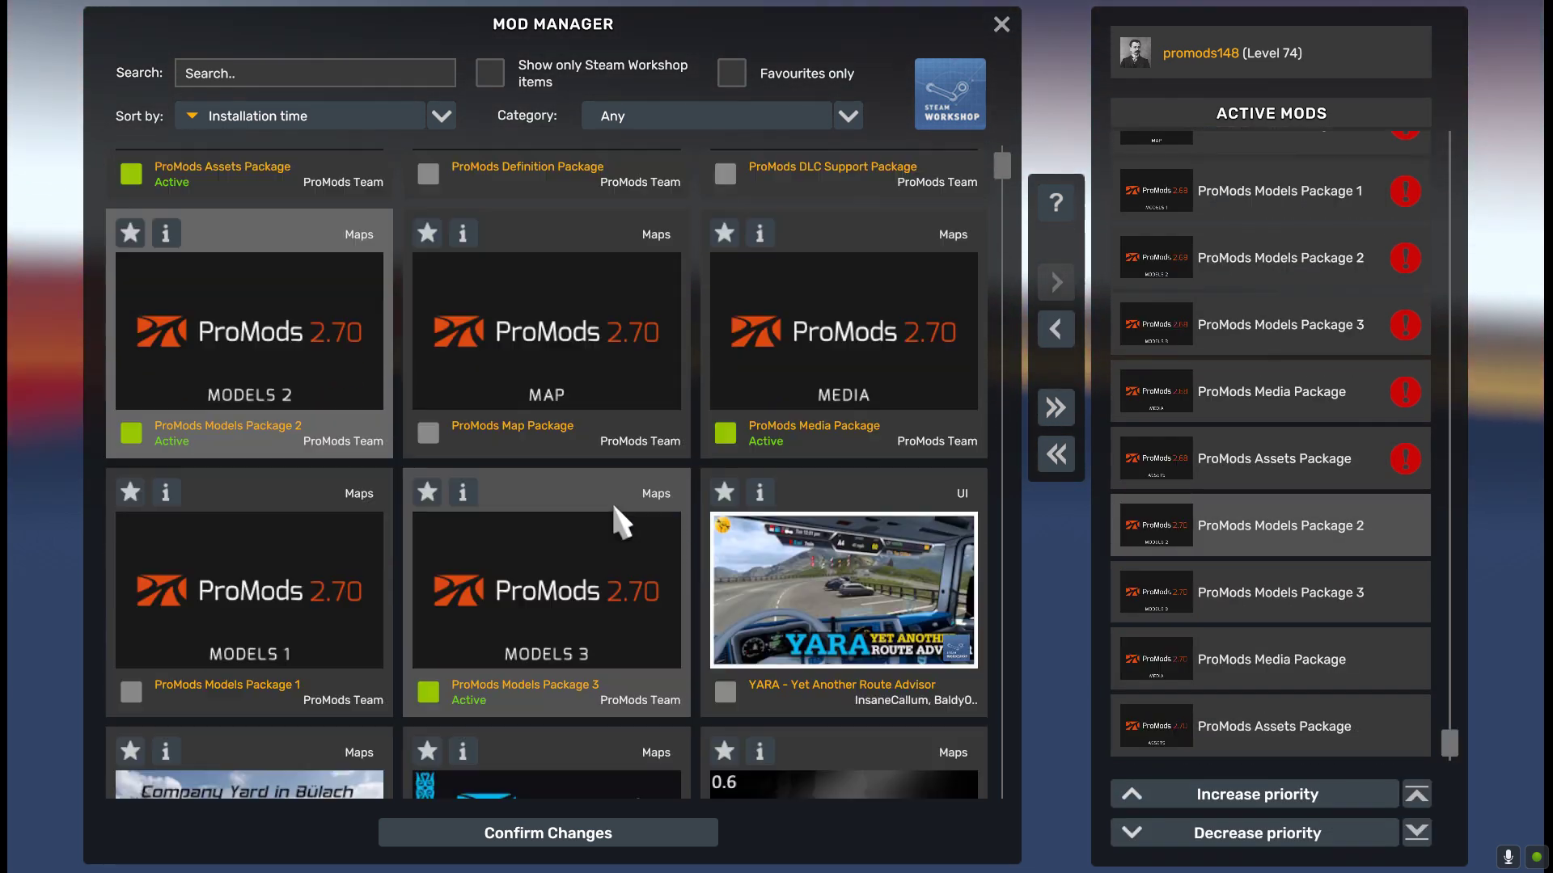
left_click(256, 571)
left_click(1055, 281)
left_click(1416, 833)
scroll(1327, 495, "up", 2)
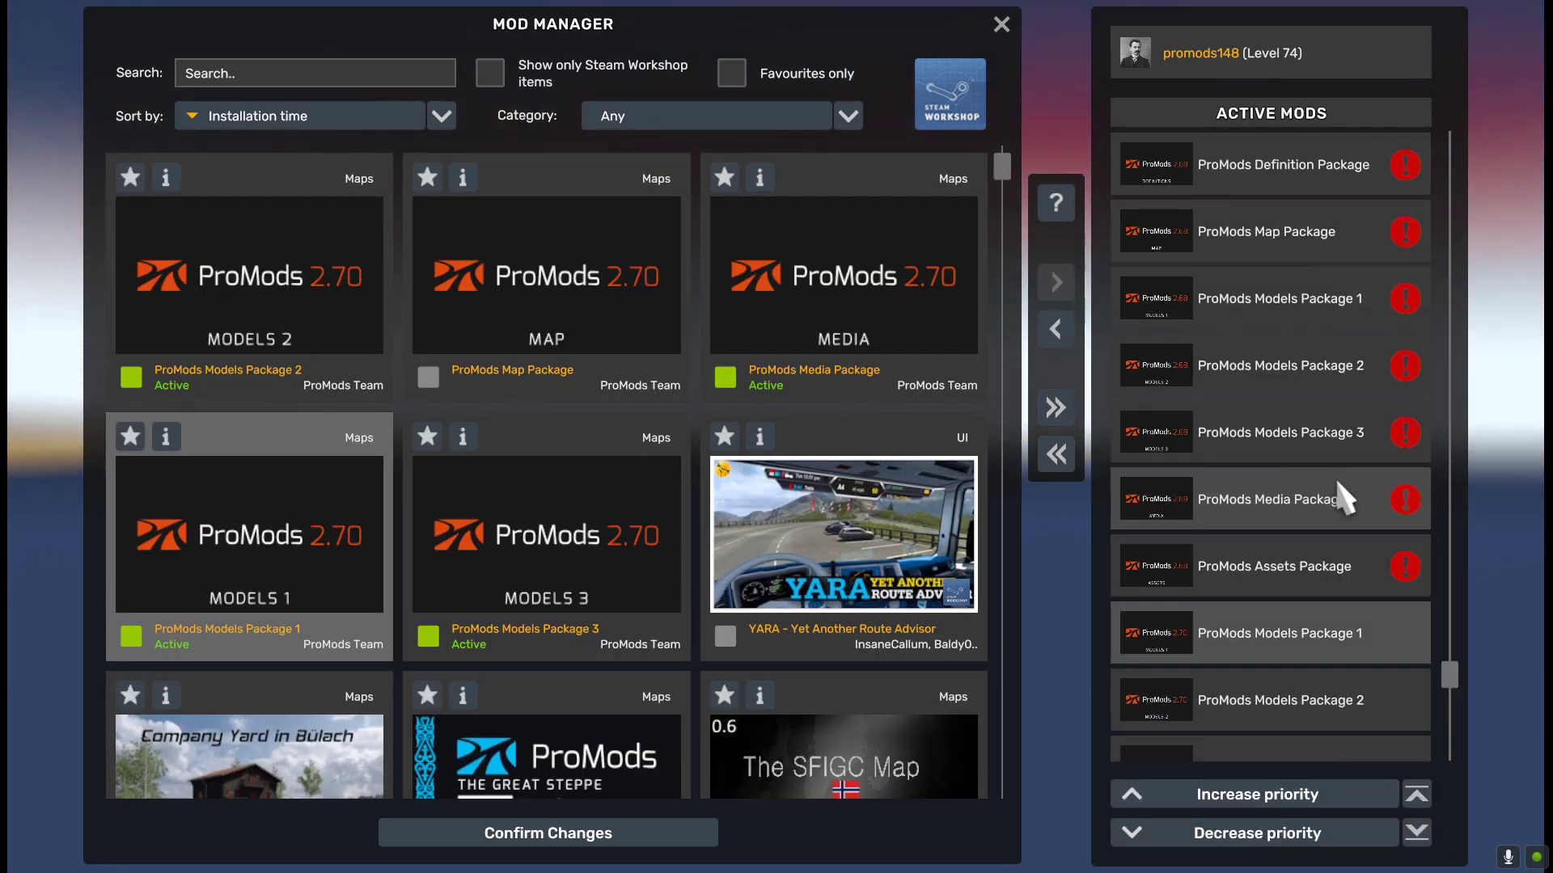
Step: Activate the ProMods 2.70 Map package and raise it above the model packages
left_click(594, 291)
left_click(1055, 281)
left_click(1416, 833)
left_click(1257, 794)
left_click(1256, 794)
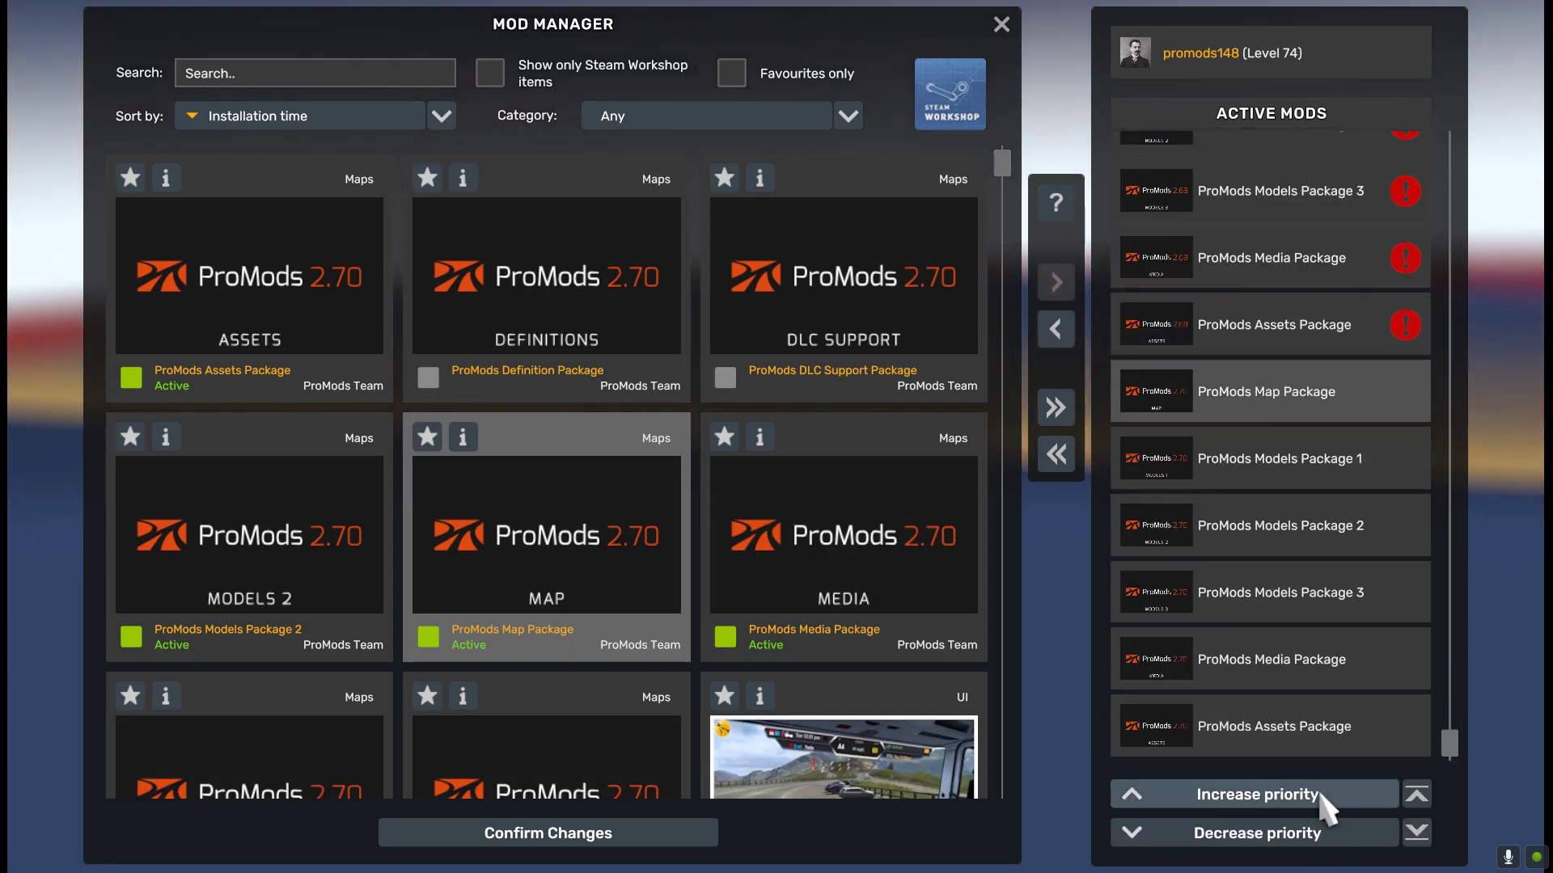
scroll(1325, 490, "up", 2)
scroll(1323, 491, "up", 3)
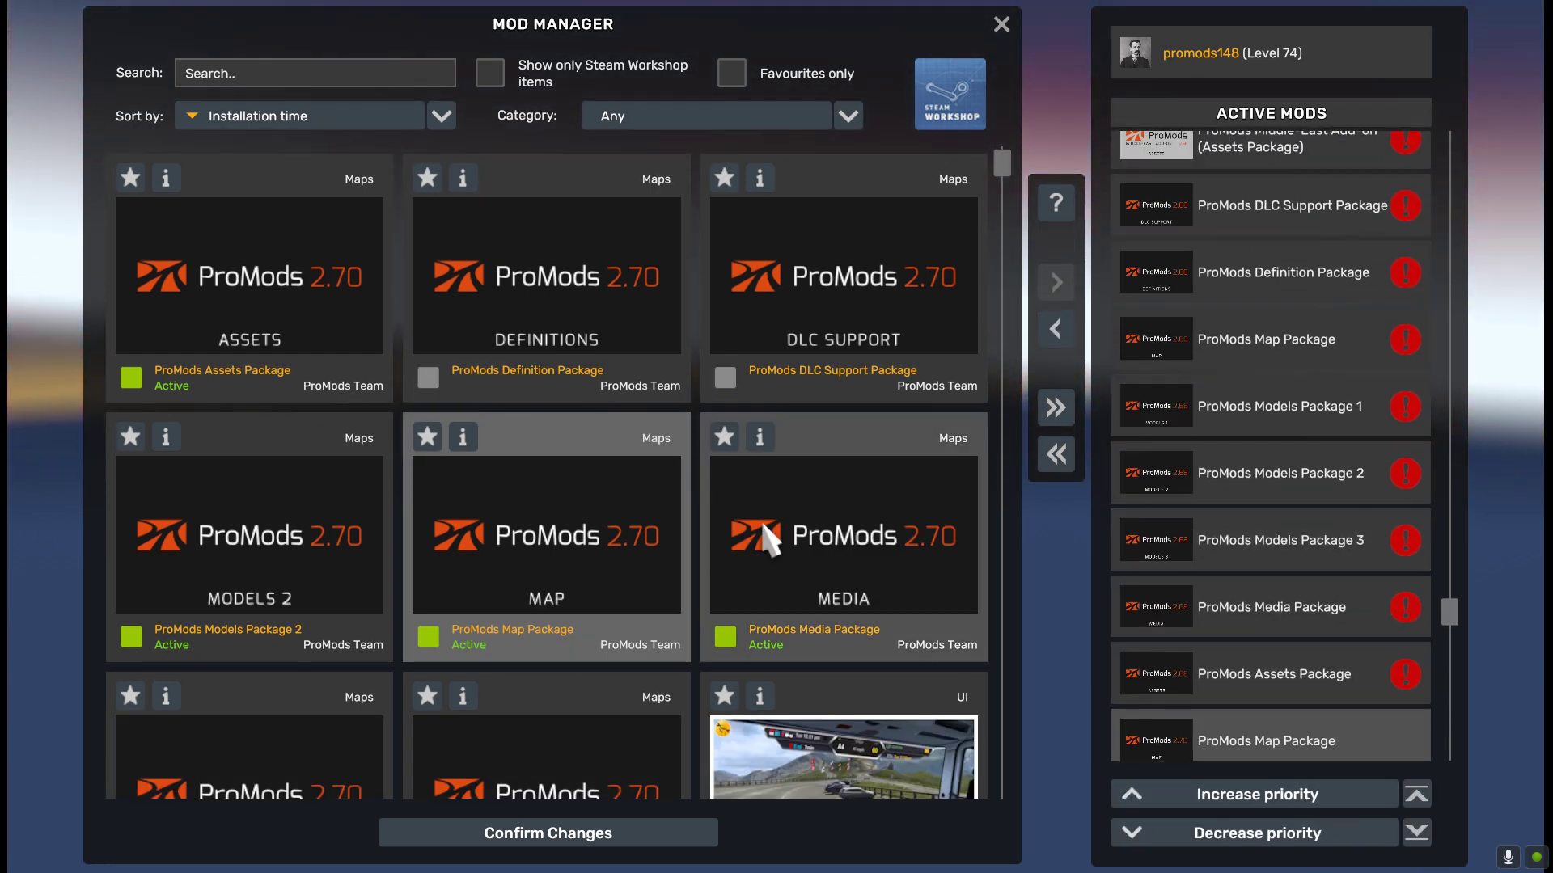
Step: Activate the ProMods 2.70 Definition package, placed above the Map package
left_click(547, 280)
left_click(1055, 281)
left_click(1416, 834)
left_click(1345, 797)
scroll(1282, 630, "up", 2)
Step: Activate the ProMods 2.70 DLC Support package, placed above the Definition package
left_click(959, 302)
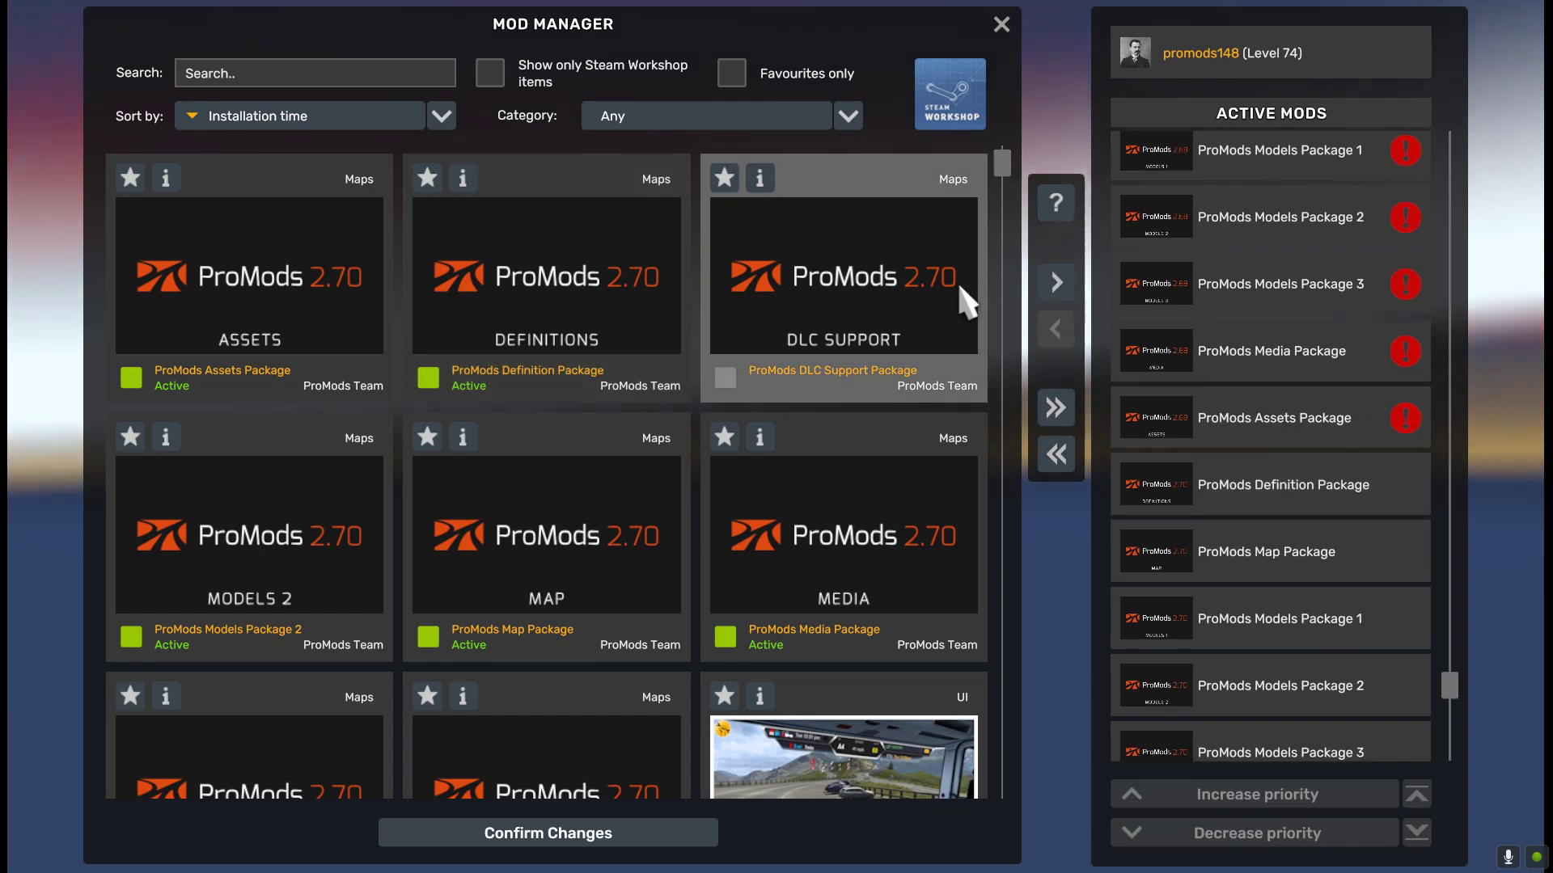
left_click(1056, 282)
left_click(1416, 833)
left_click(1257, 794)
left_click(1257, 795)
scroll(1365, 426, "up", 3)
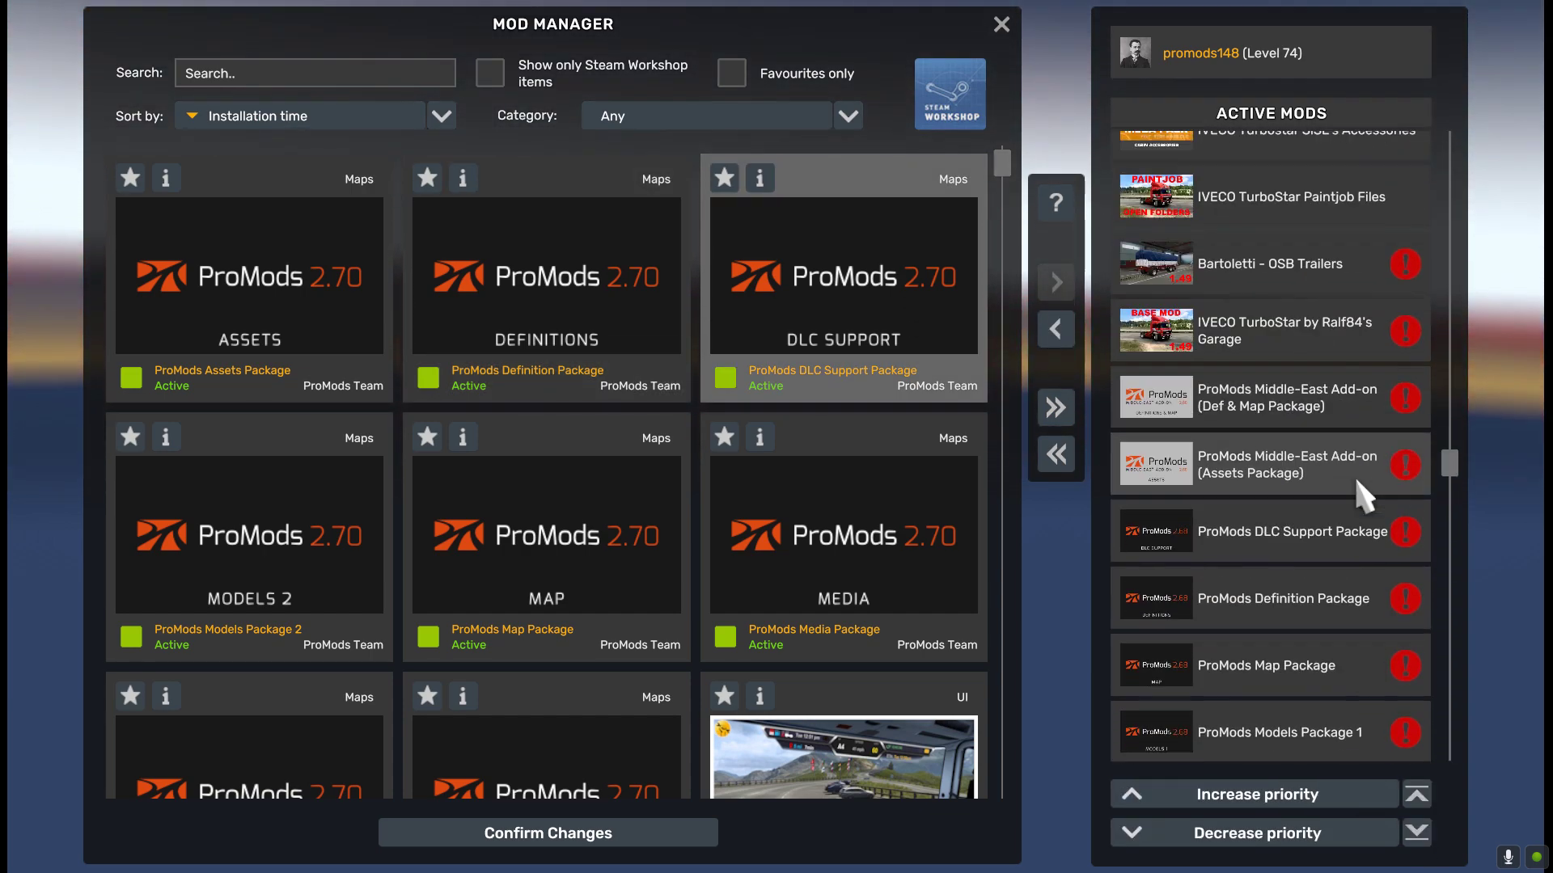
scroll(1353, 474, "up", 3)
scroll(1341, 510, "up", 3)
scroll(1345, 537, "up", 6)
scroll(1346, 538, "down", 10)
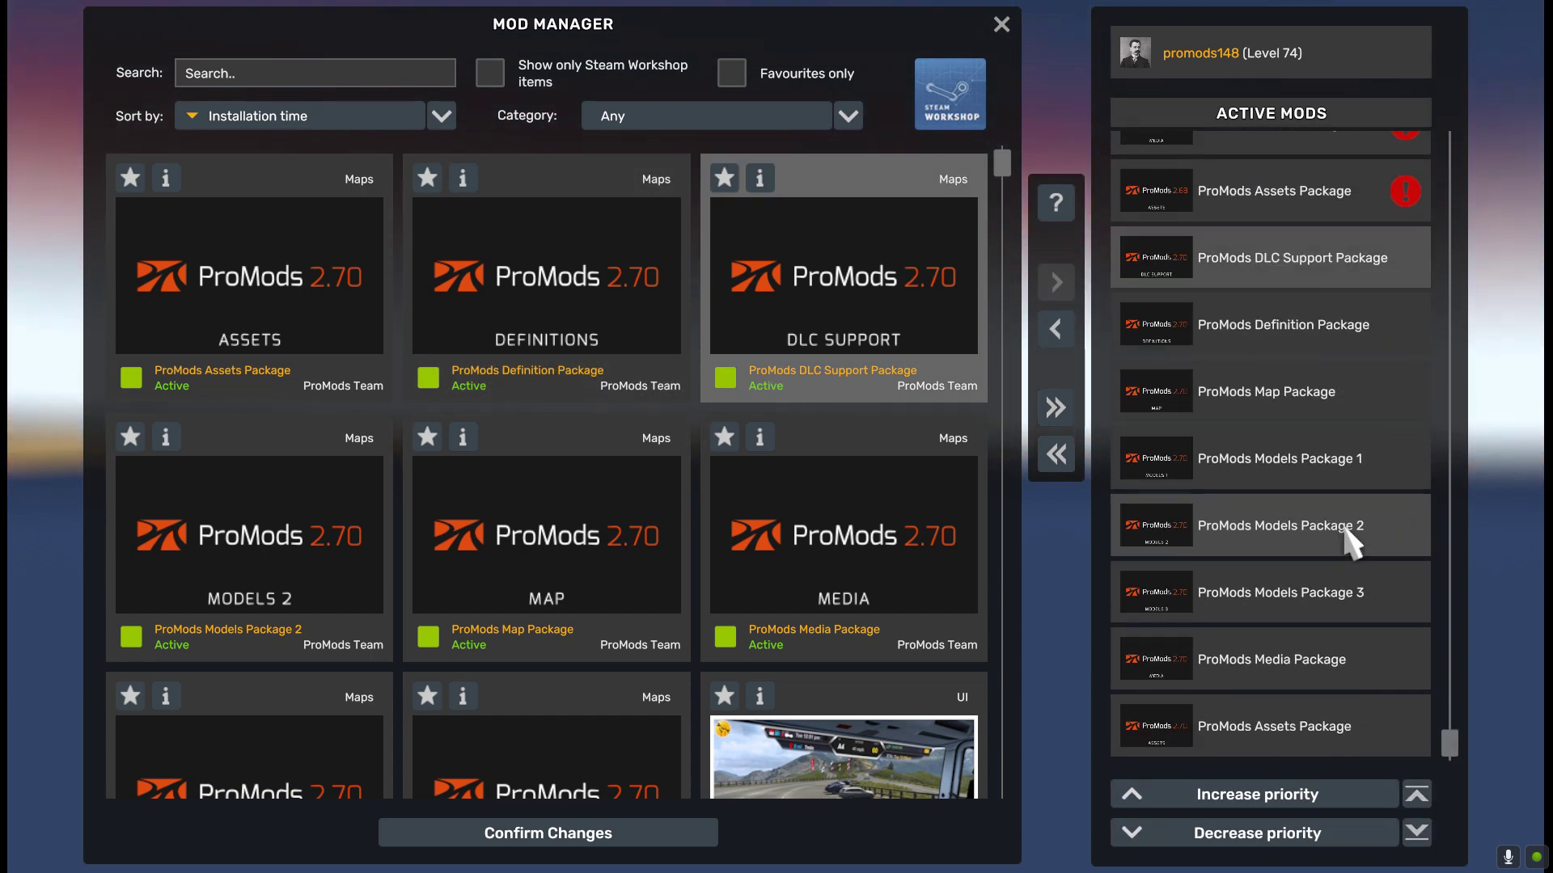
scroll(1323, 474, "up", 3)
Step: Deactivate the old 2.68 Assets, Media, Models 1–3, Map and Definition packages
double_click(1294, 405)
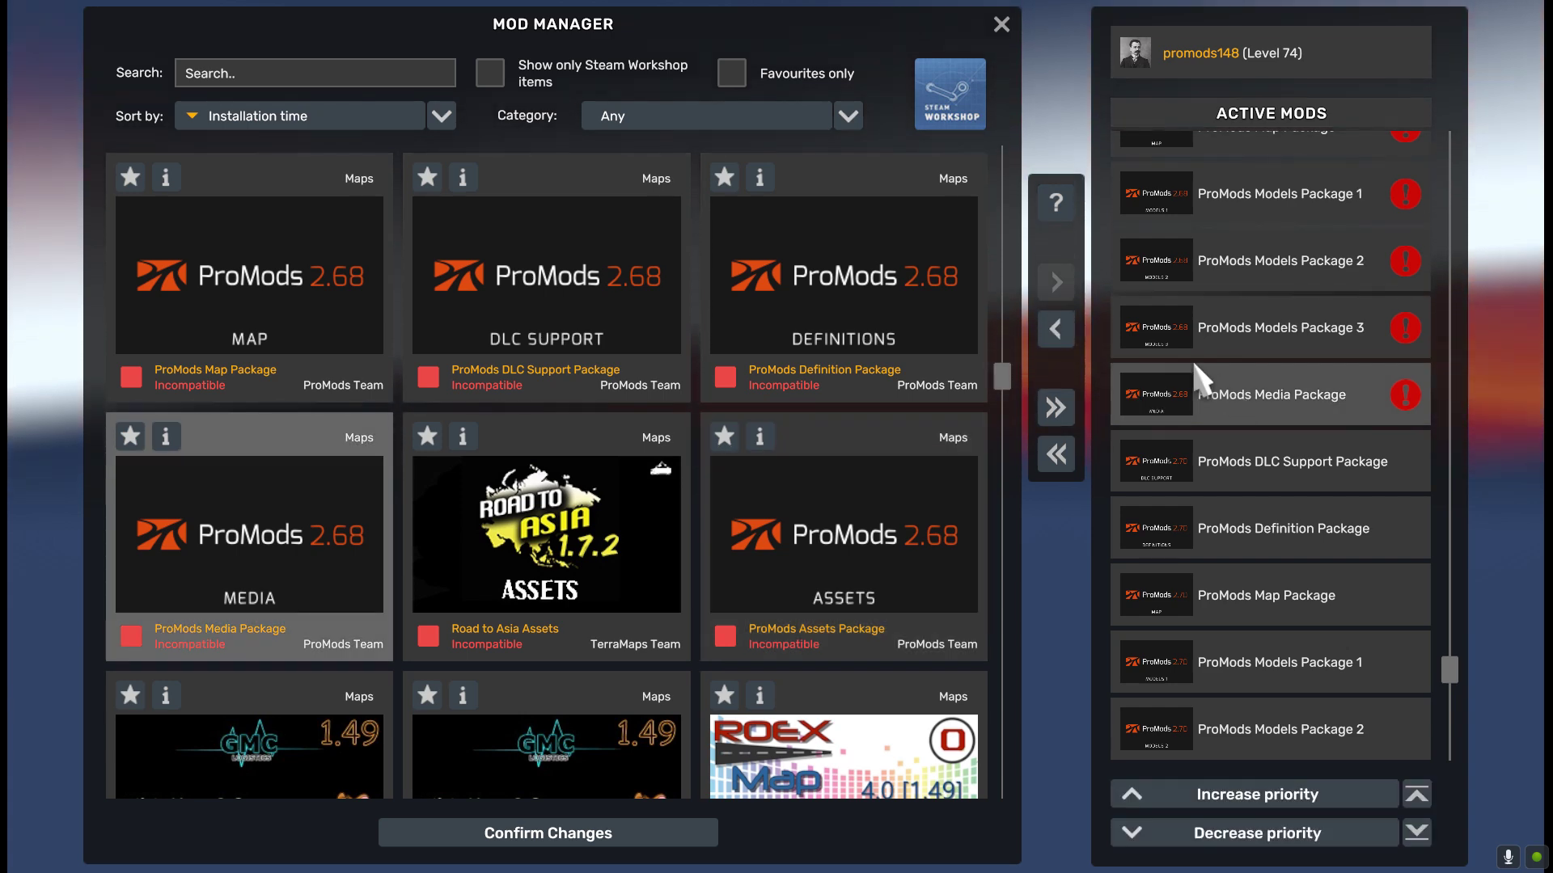
left_click(1053, 331)
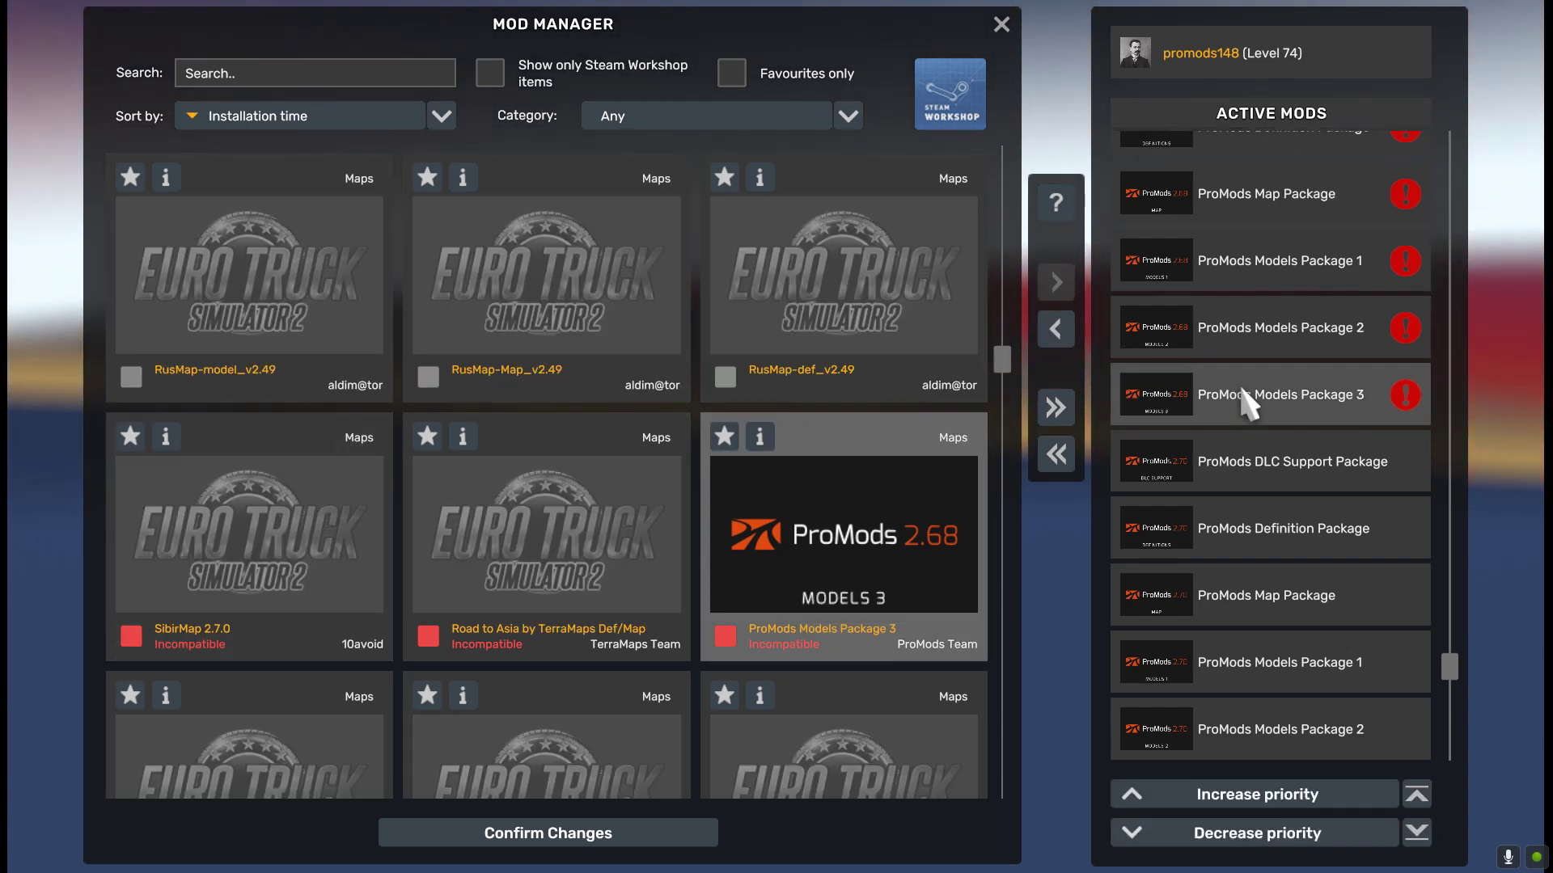
left_click(1255, 407)
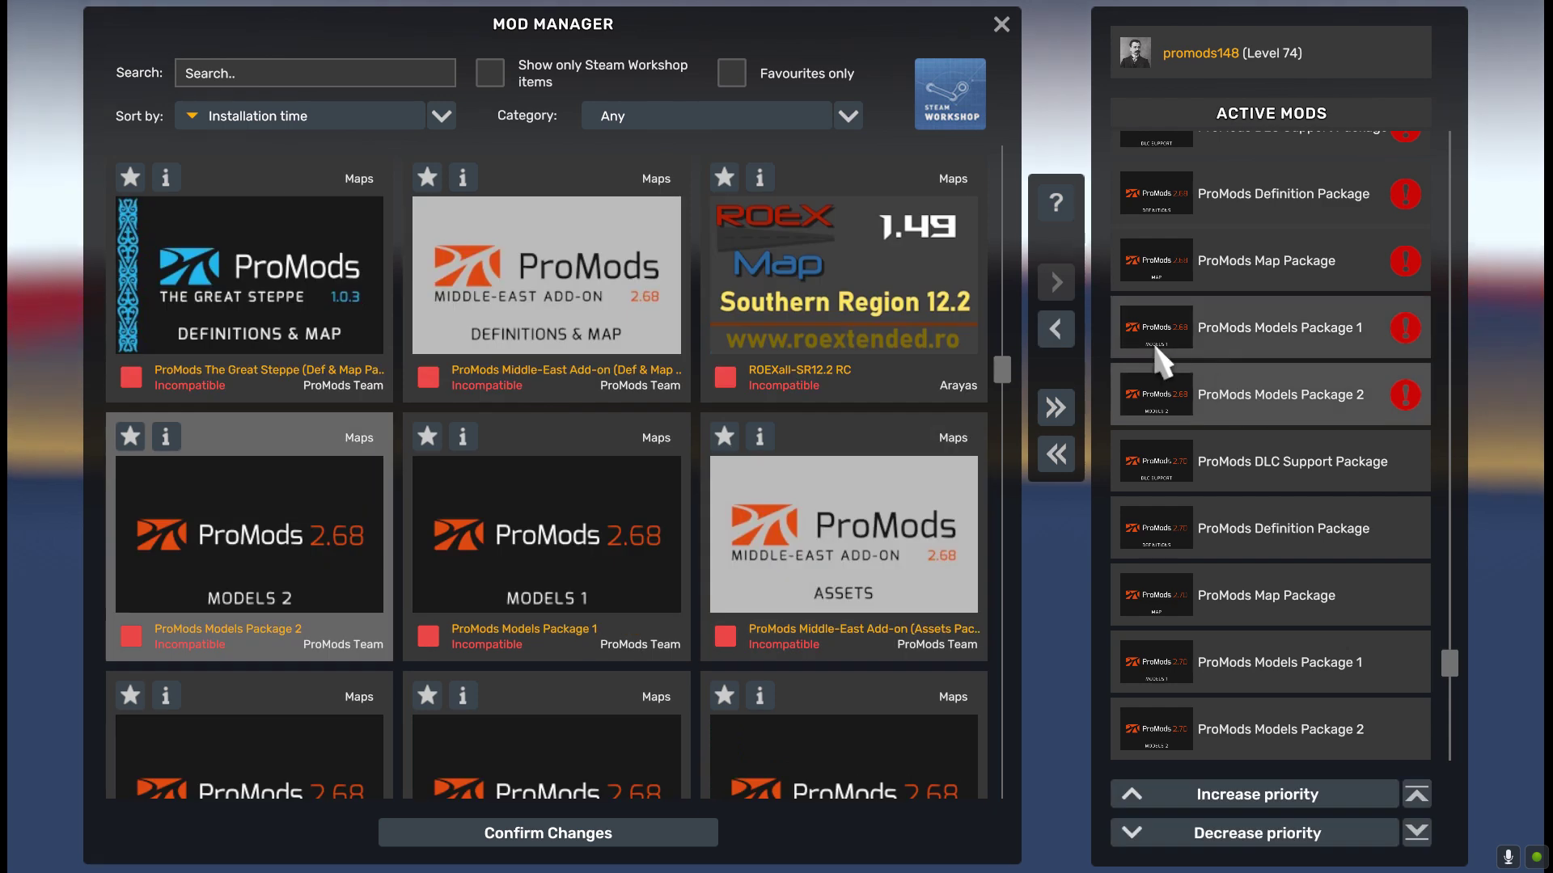
left_click(1050, 330)
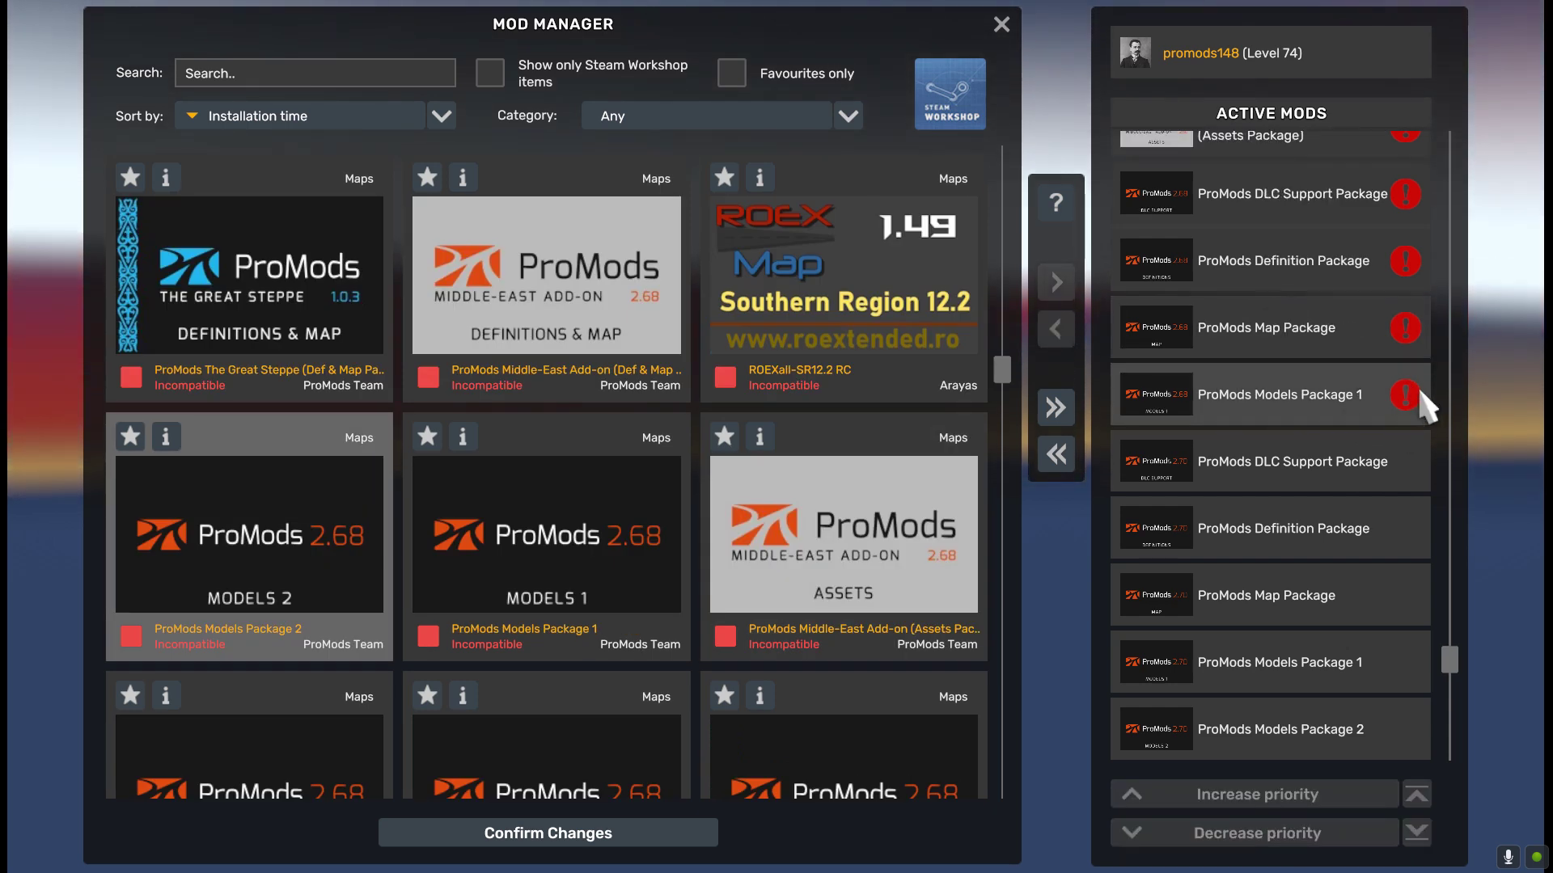
left_click(1255, 393)
left_click(1053, 330)
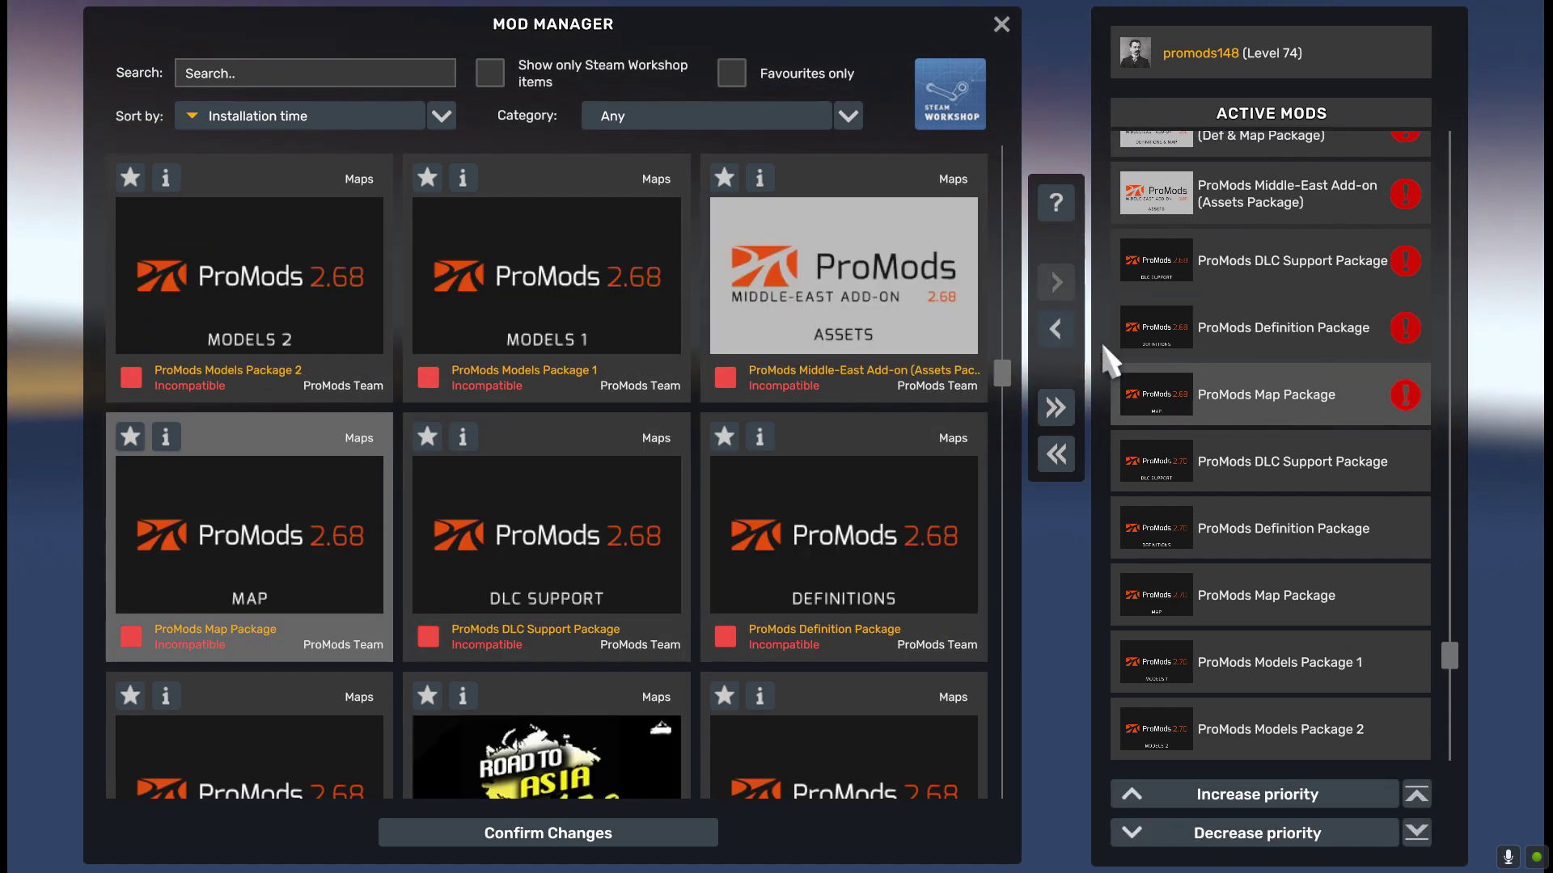
left_click(1053, 331)
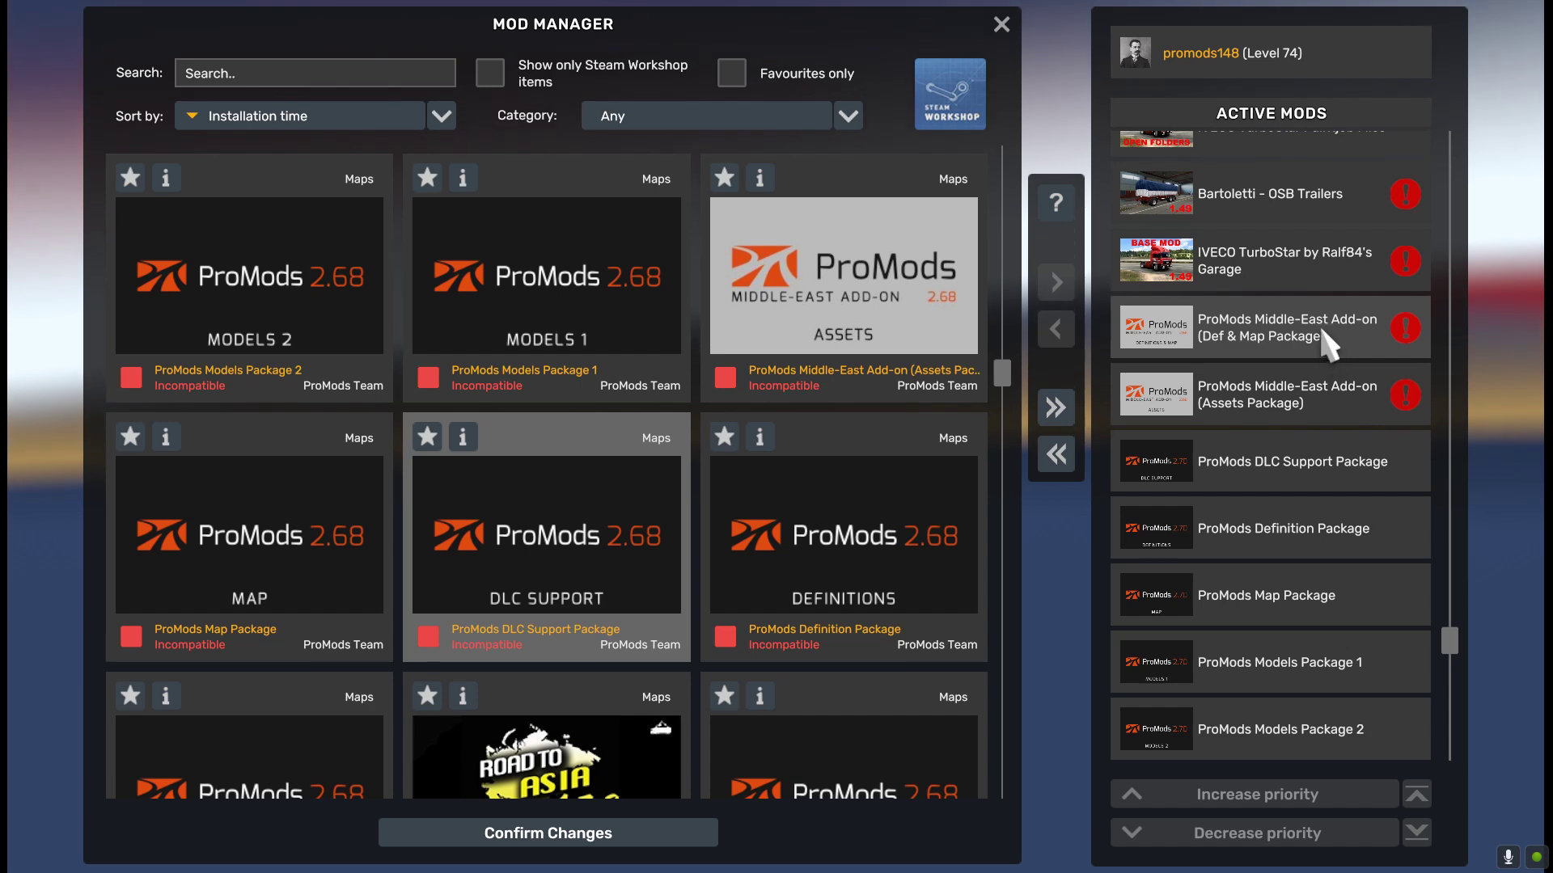
Step: Deactivate the Middle-East add-ons, IVECO, Bartoletti and Mercedes mods, and the Trailers and Painted Truck traffic packs
left_click(1265, 416)
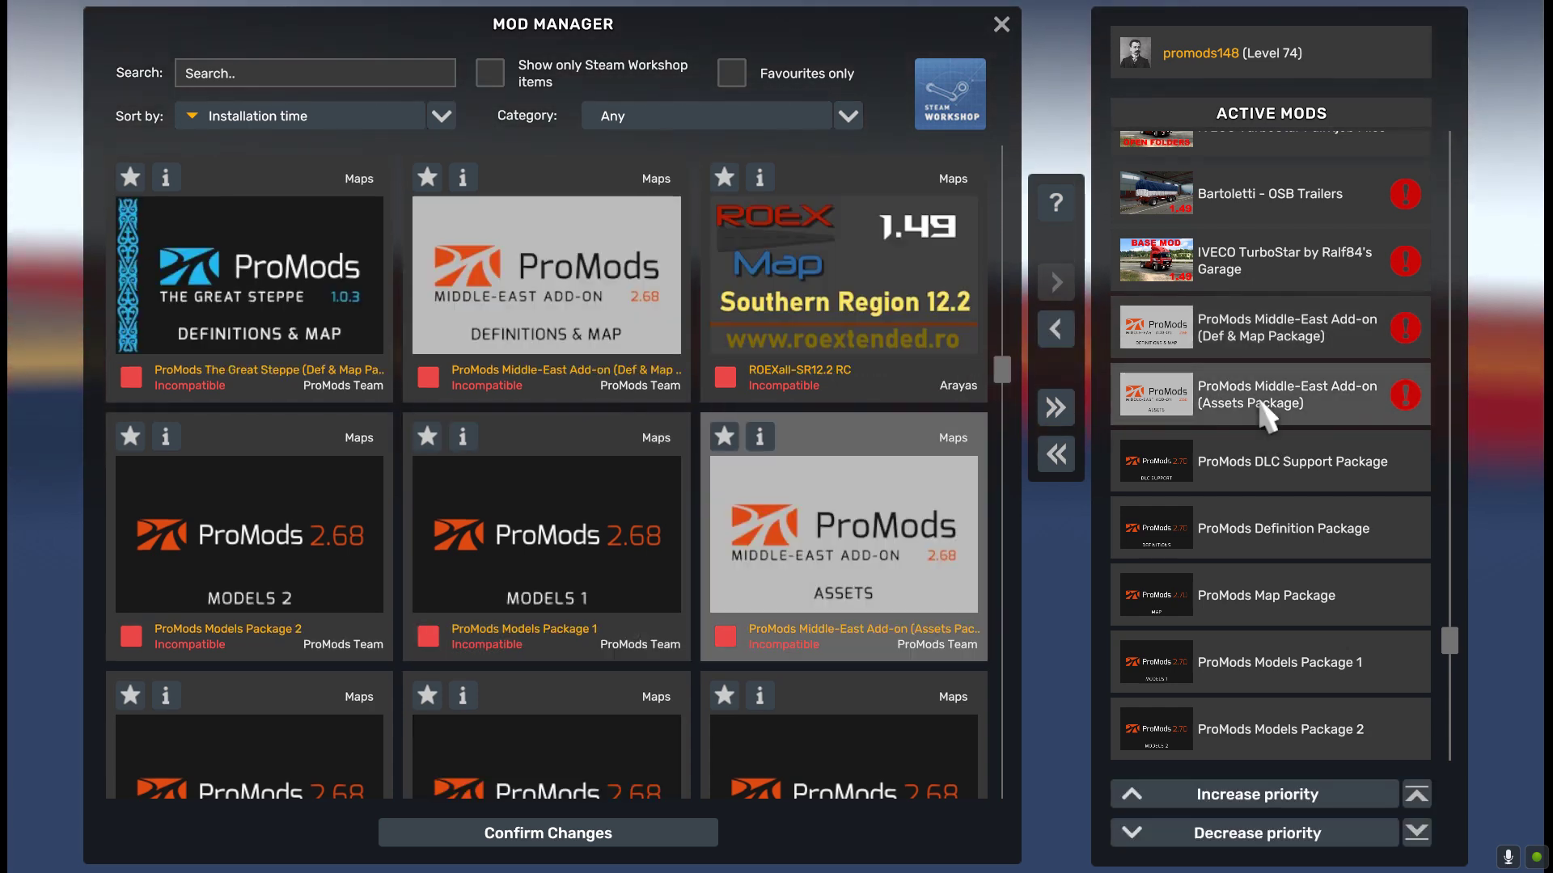
double_click(1262, 410)
double_click(1183, 390)
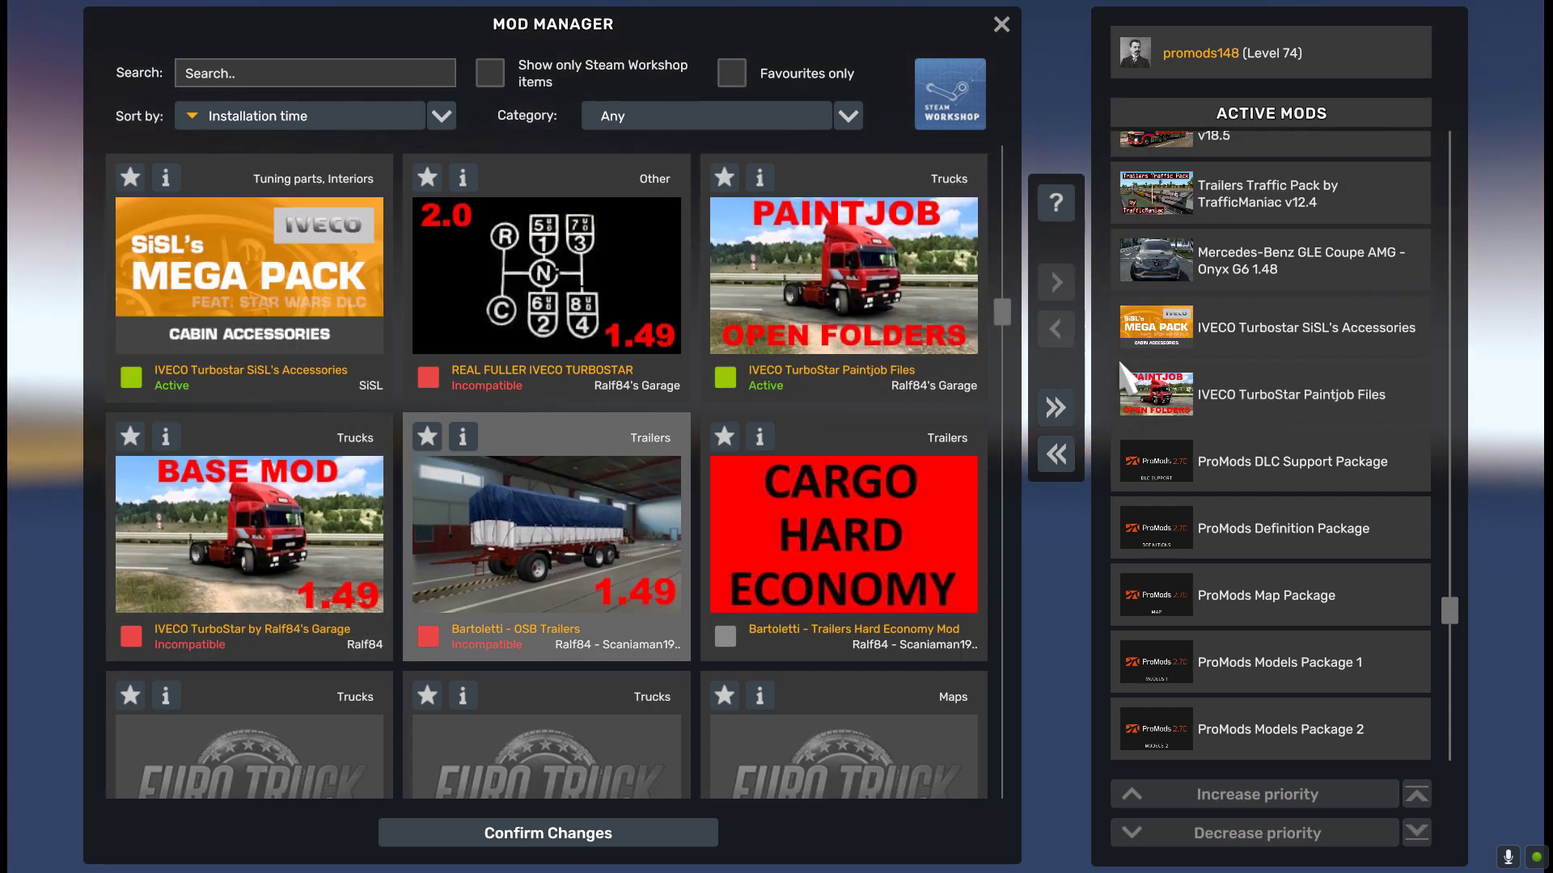
double_click(1140, 382)
double_click(1190, 393)
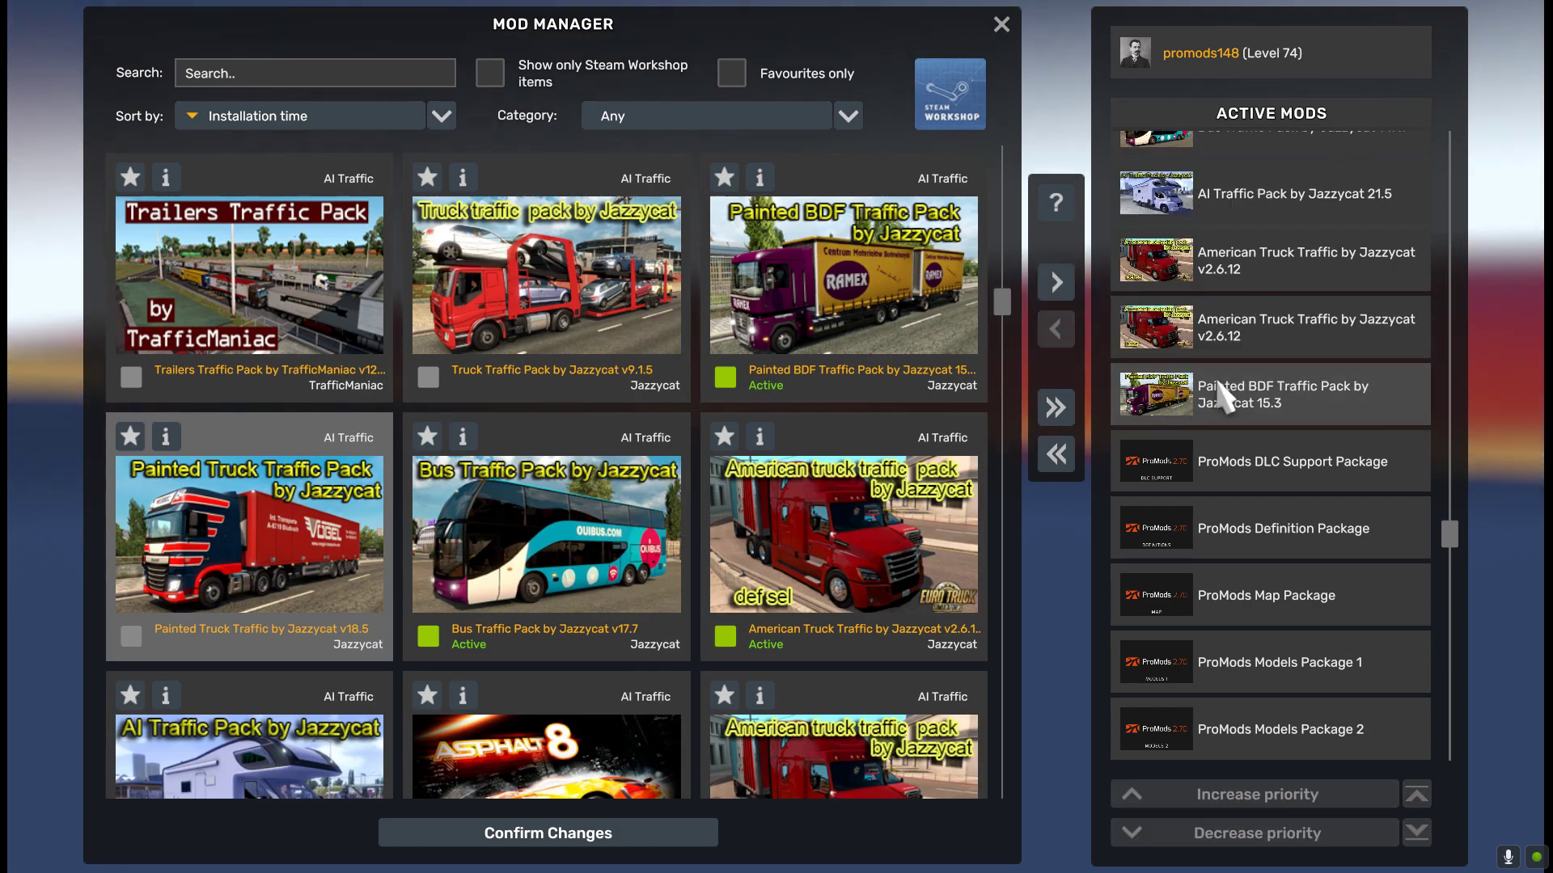
Step: Deactivate the remaining traffic packs, Mini Mirrors, Jerry's Route Adviser and map mods
left_click(1056, 329)
left_click(1056, 329)
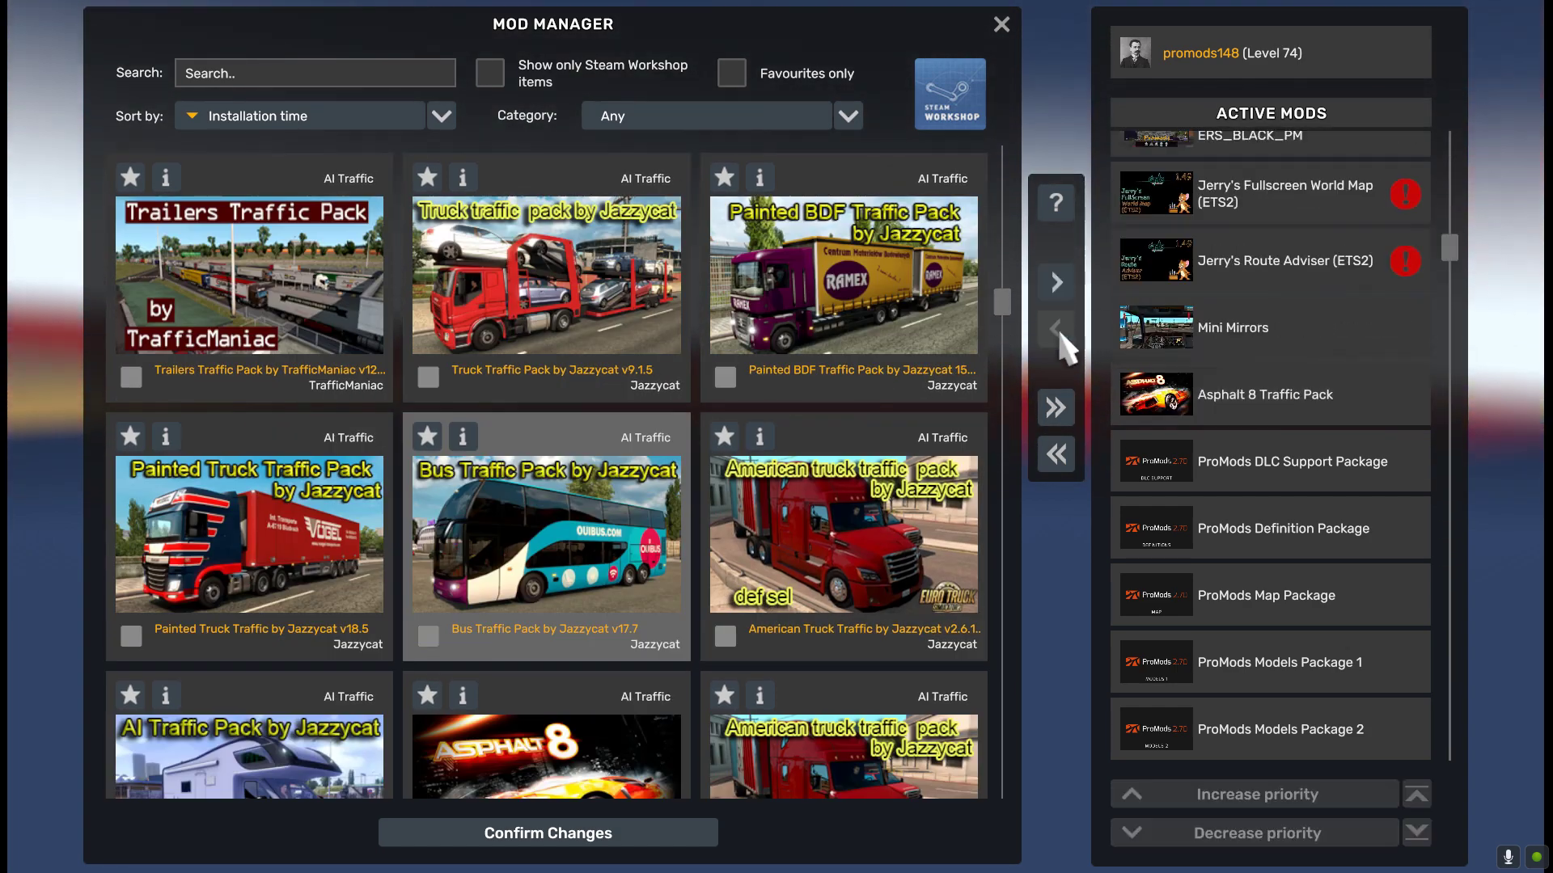
left_click(1057, 334)
left_click(1054, 337)
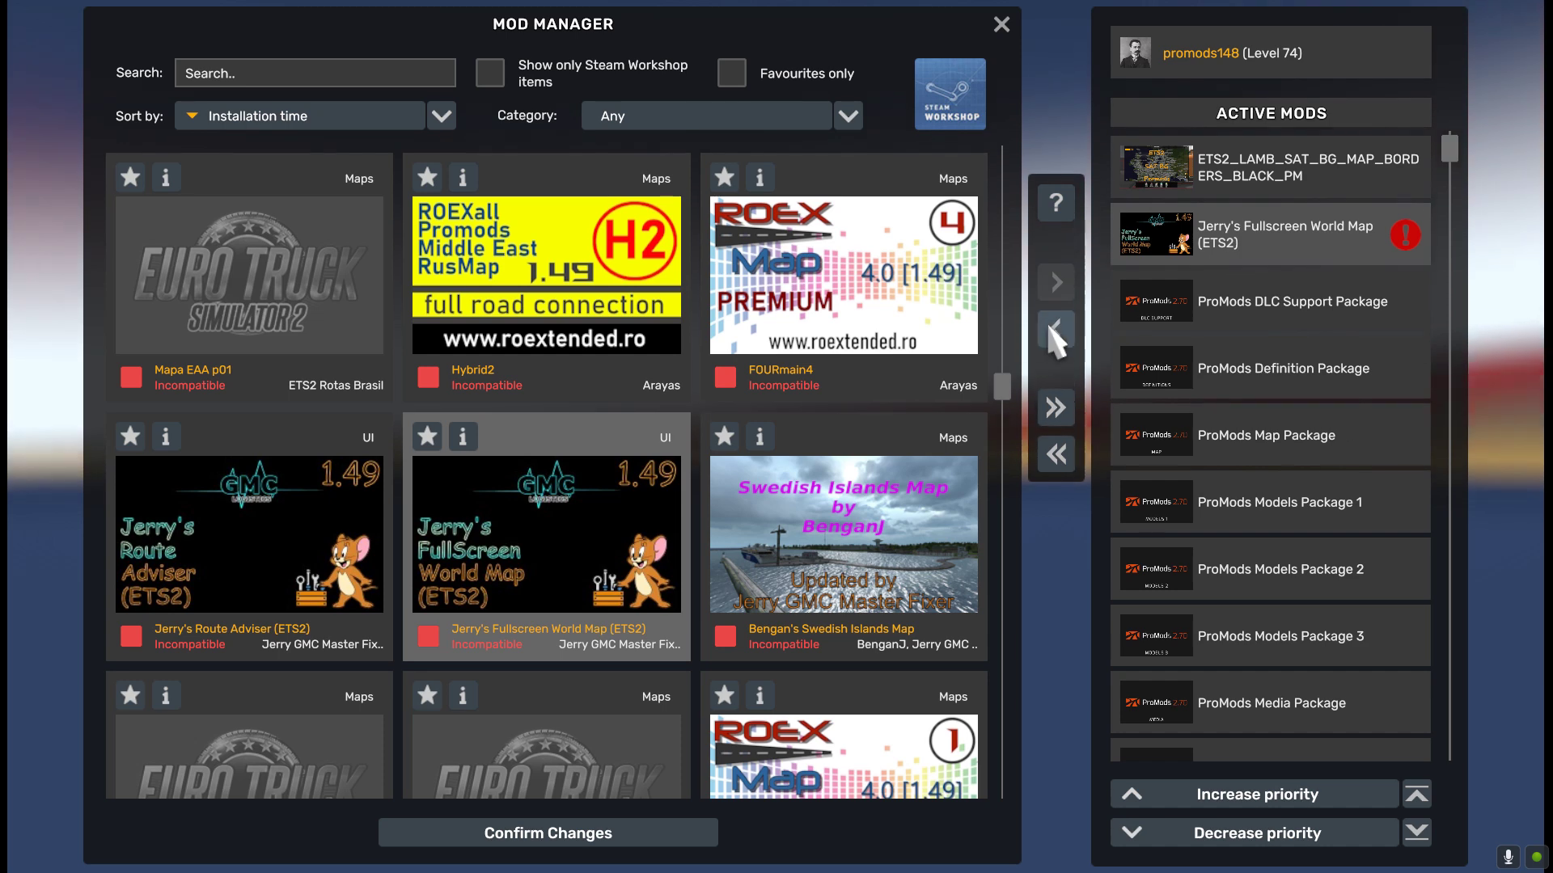
left_click(1055, 338)
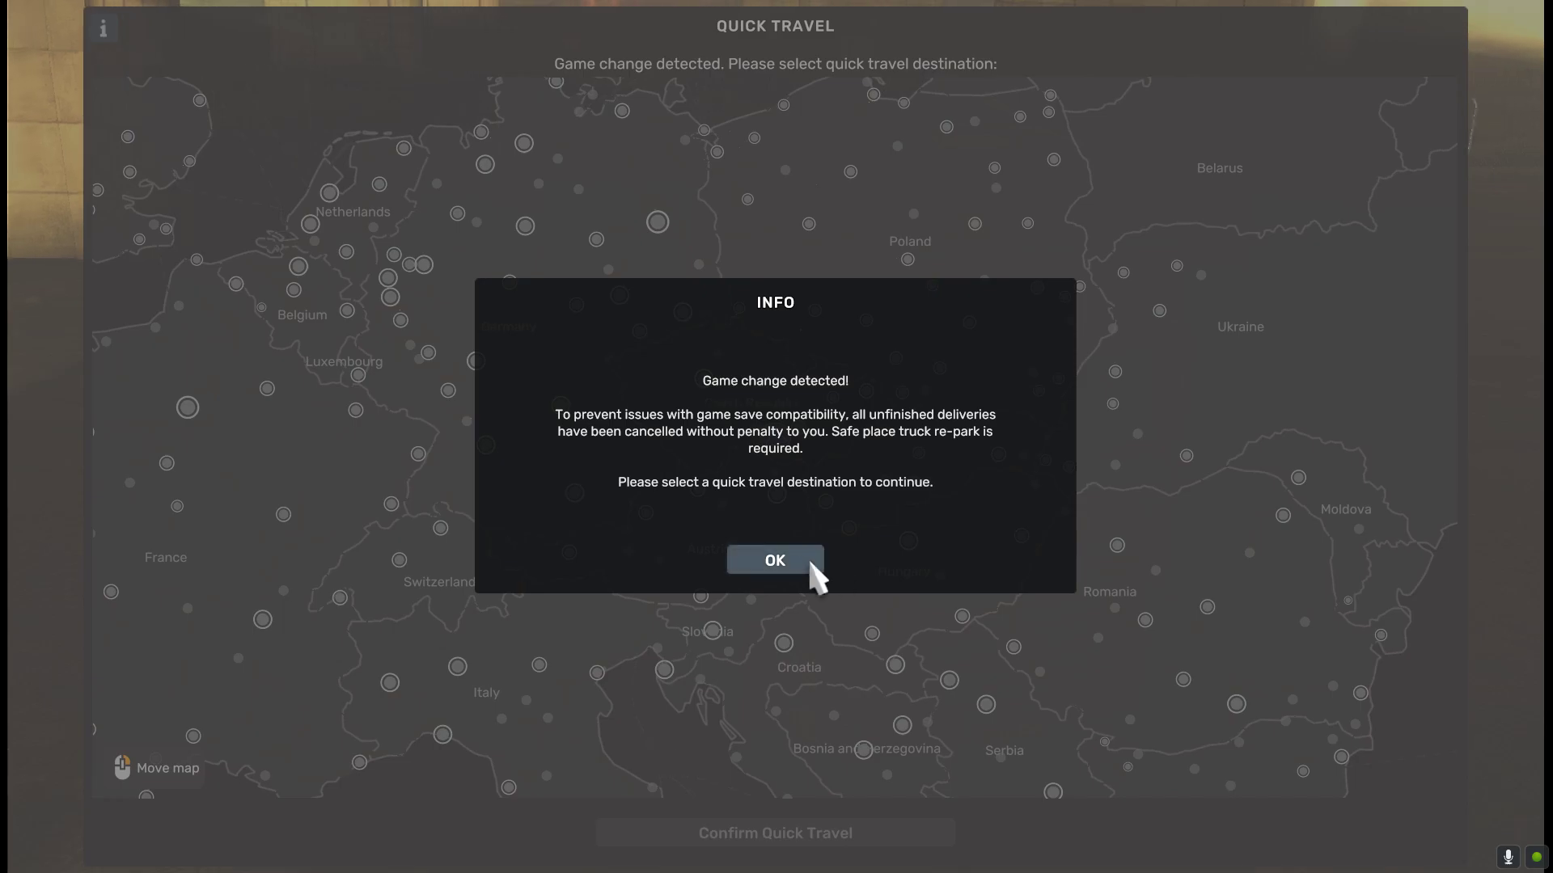
Step: Acknowledge the game-change notice after loading the new mod set
left_click(818, 572)
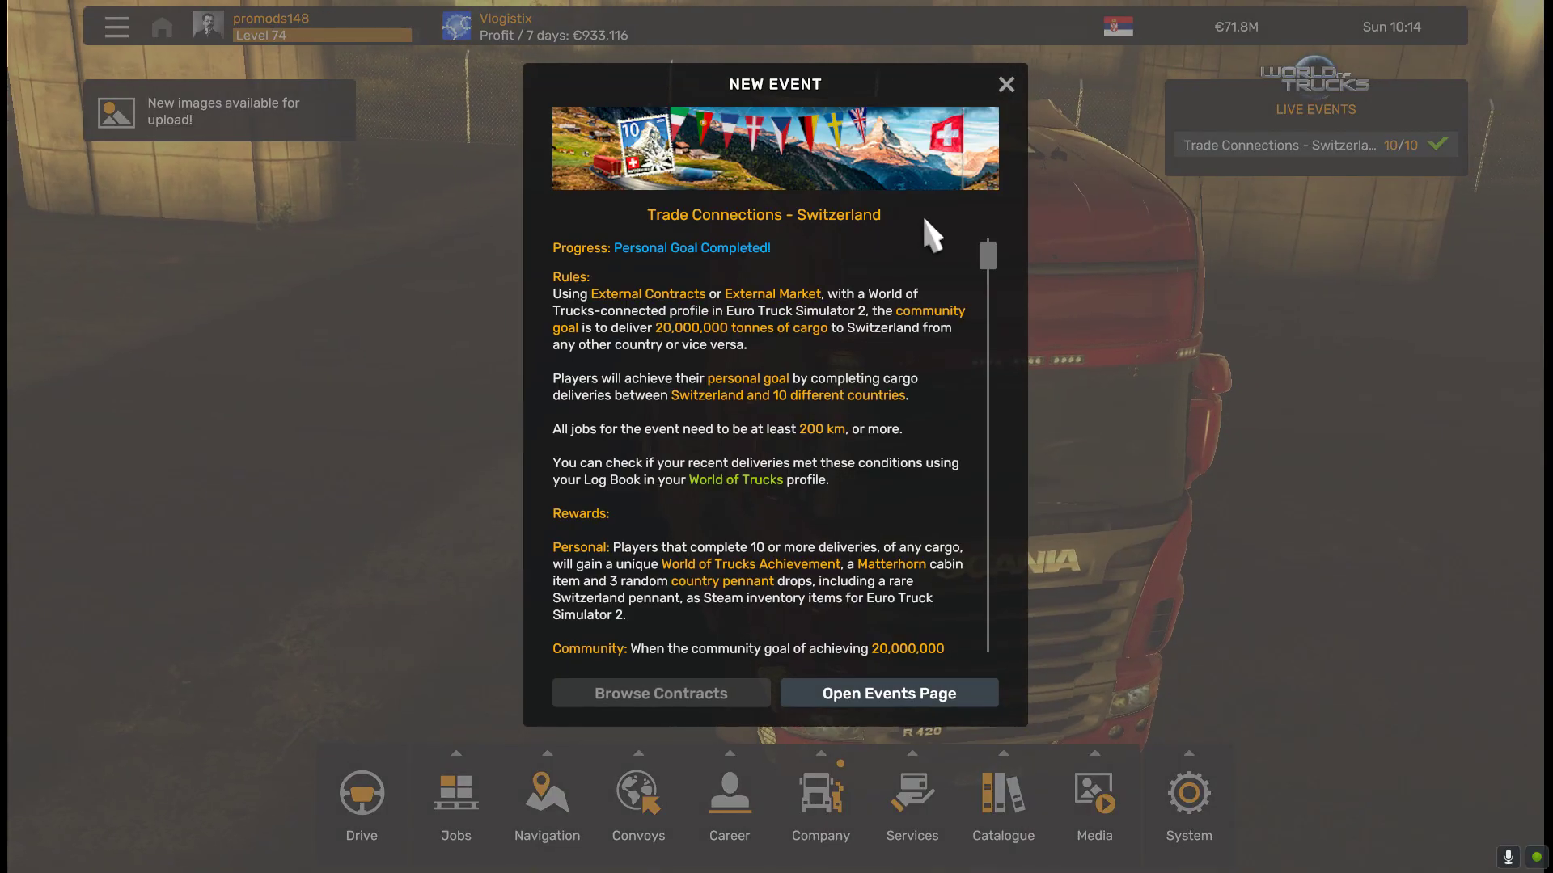
Step: Dismiss the event, welcome and feature-unlocked popups, then open the world map
left_click(1006, 80)
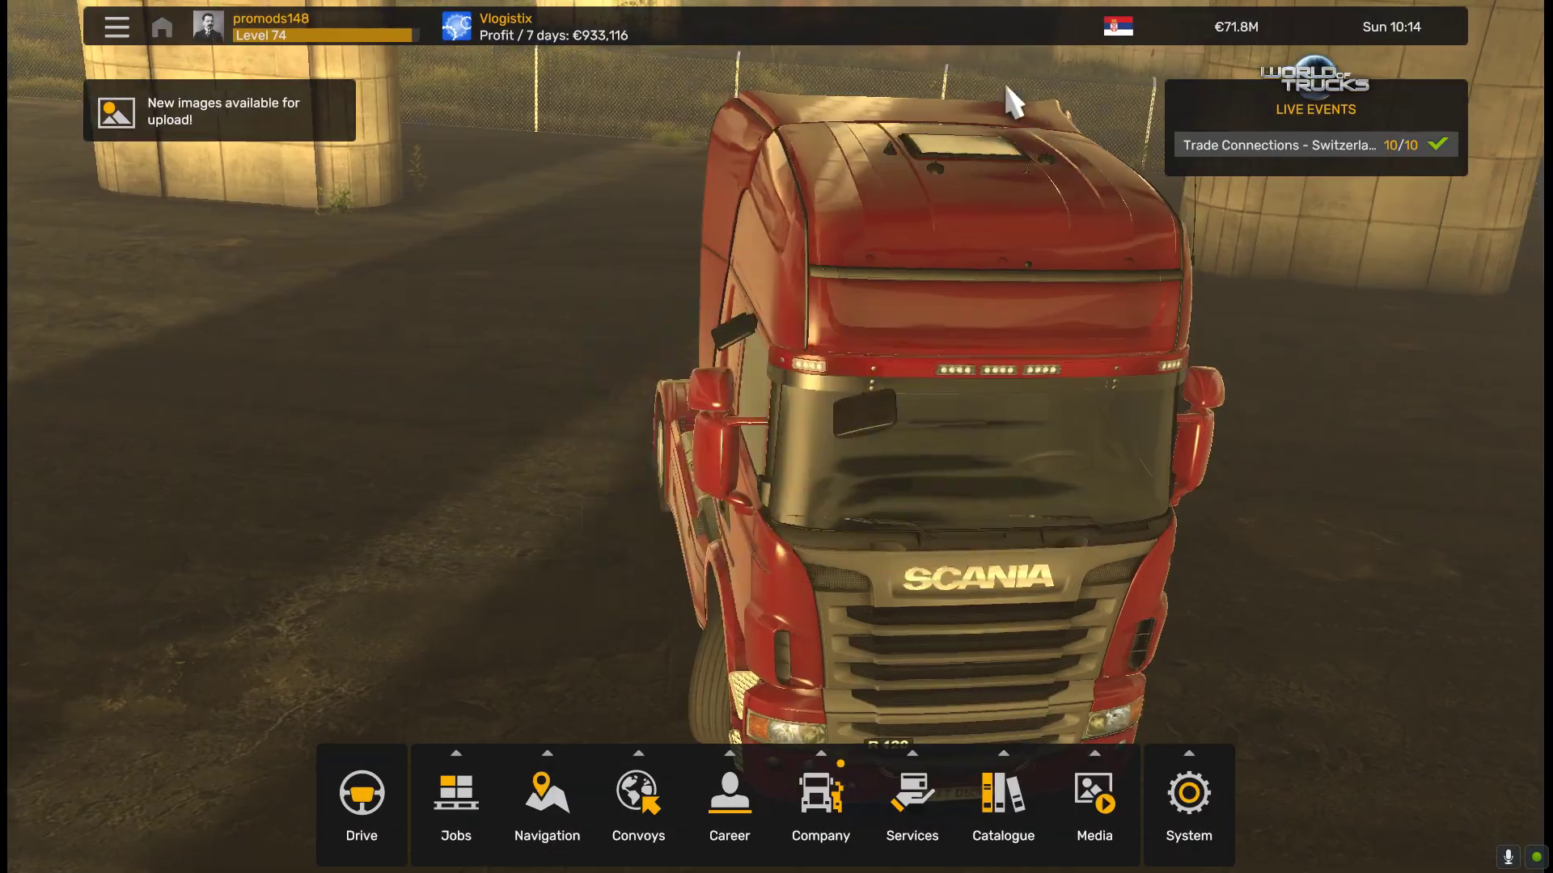
key("Escape")
left_click(1059, 293)
mouse_move(546, 805)
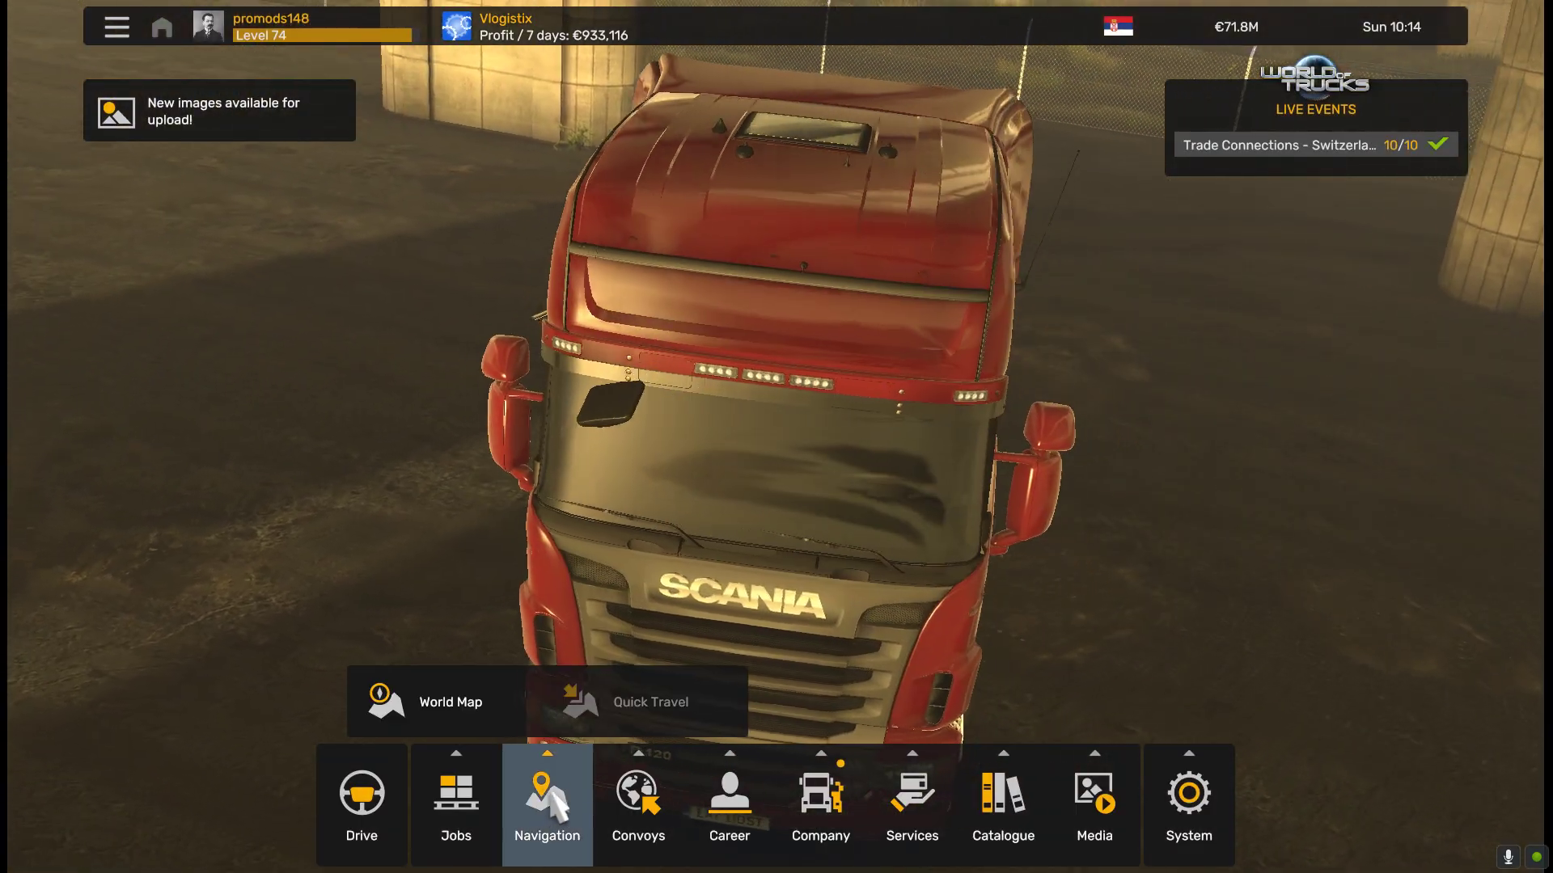
left_click(483, 704)
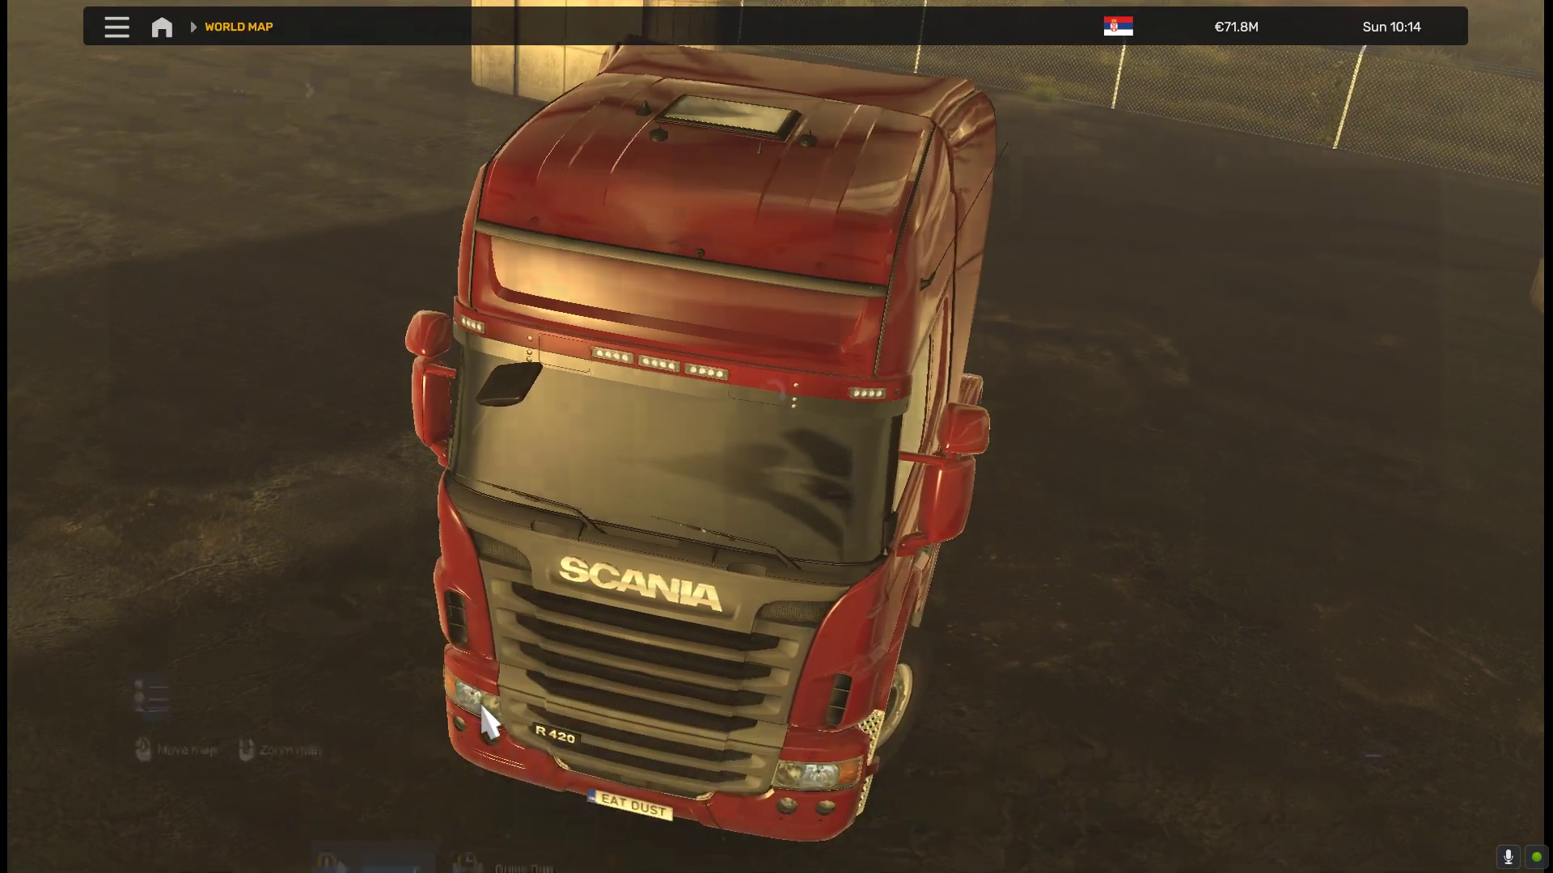
scroll(778, 524, "down", 3)
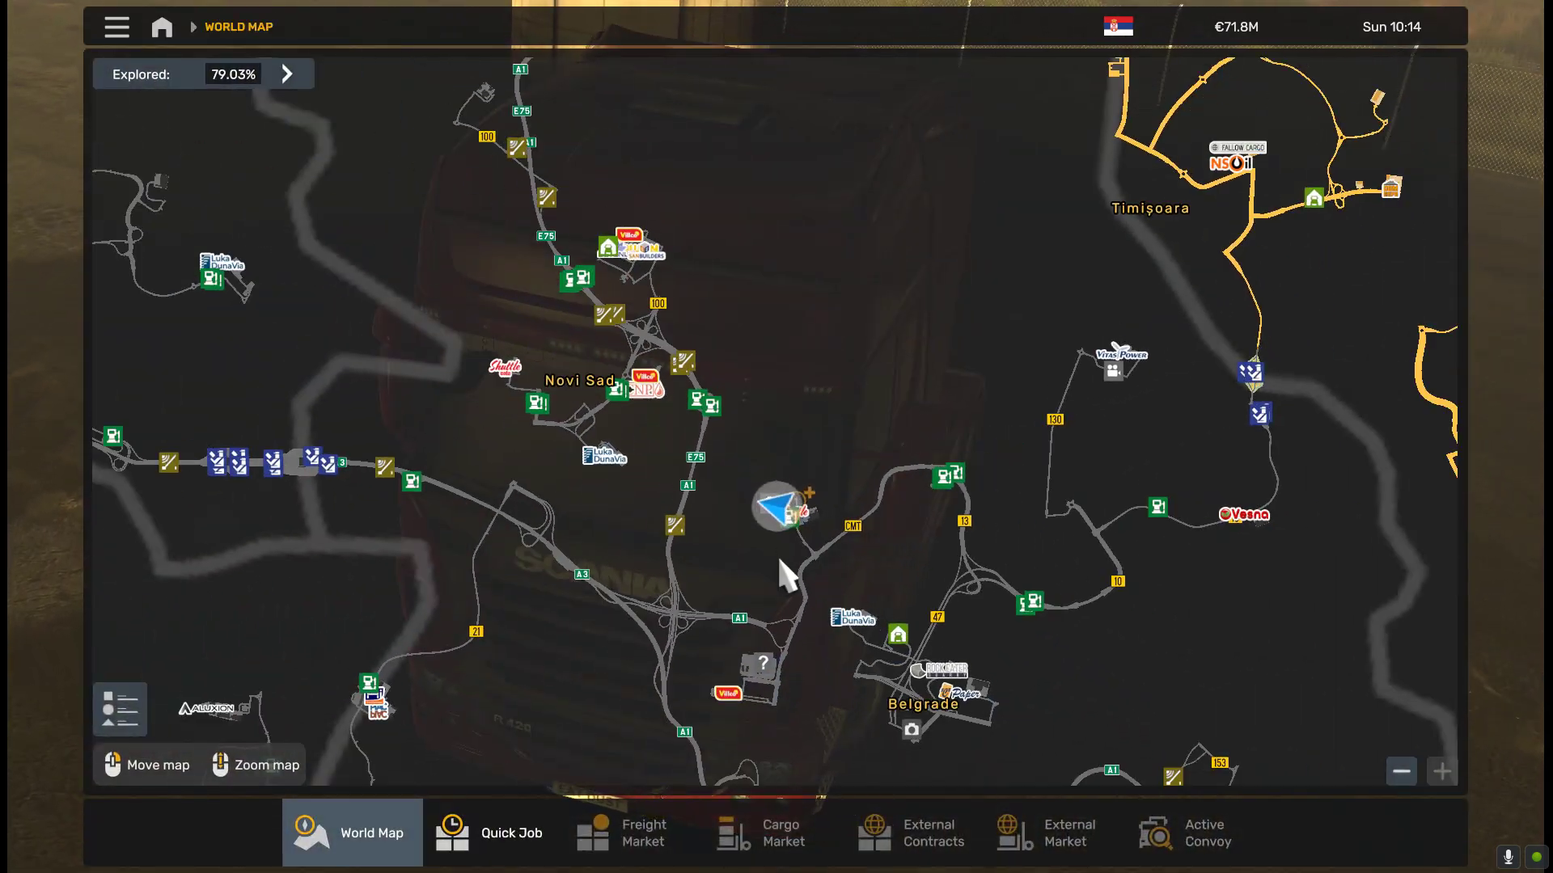
scroll(778, 535, "down", 2)
scroll(780, 571, "down", 2)
scroll(780, 577, "down", 2)
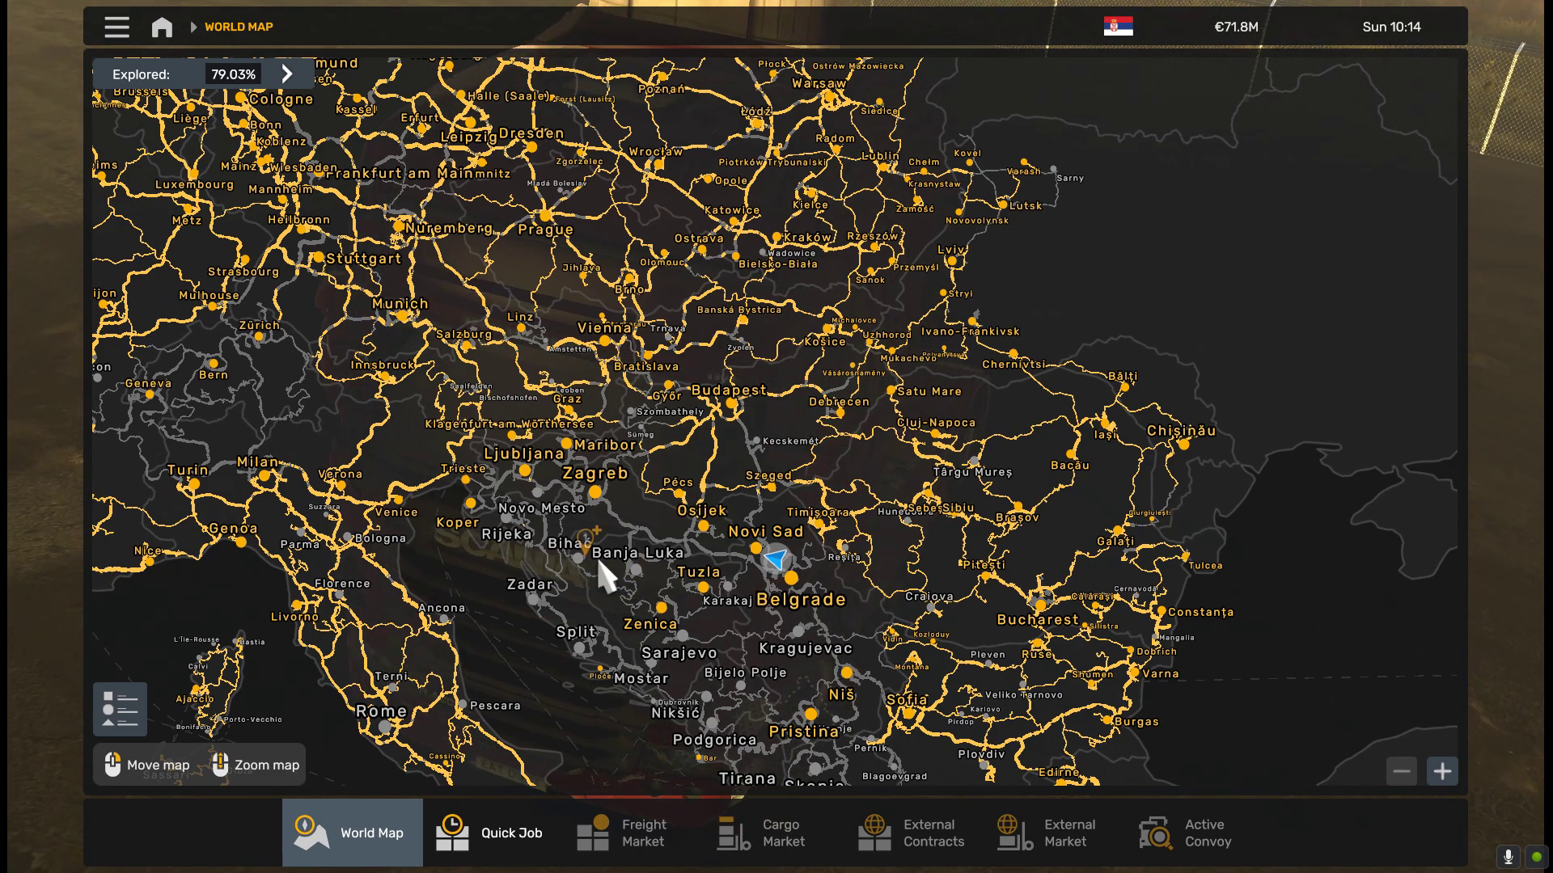
Step: Pan the map north from Greece through Germany and Scandinavia to northern Norway
left_click_drag(764, 691, 832, 543)
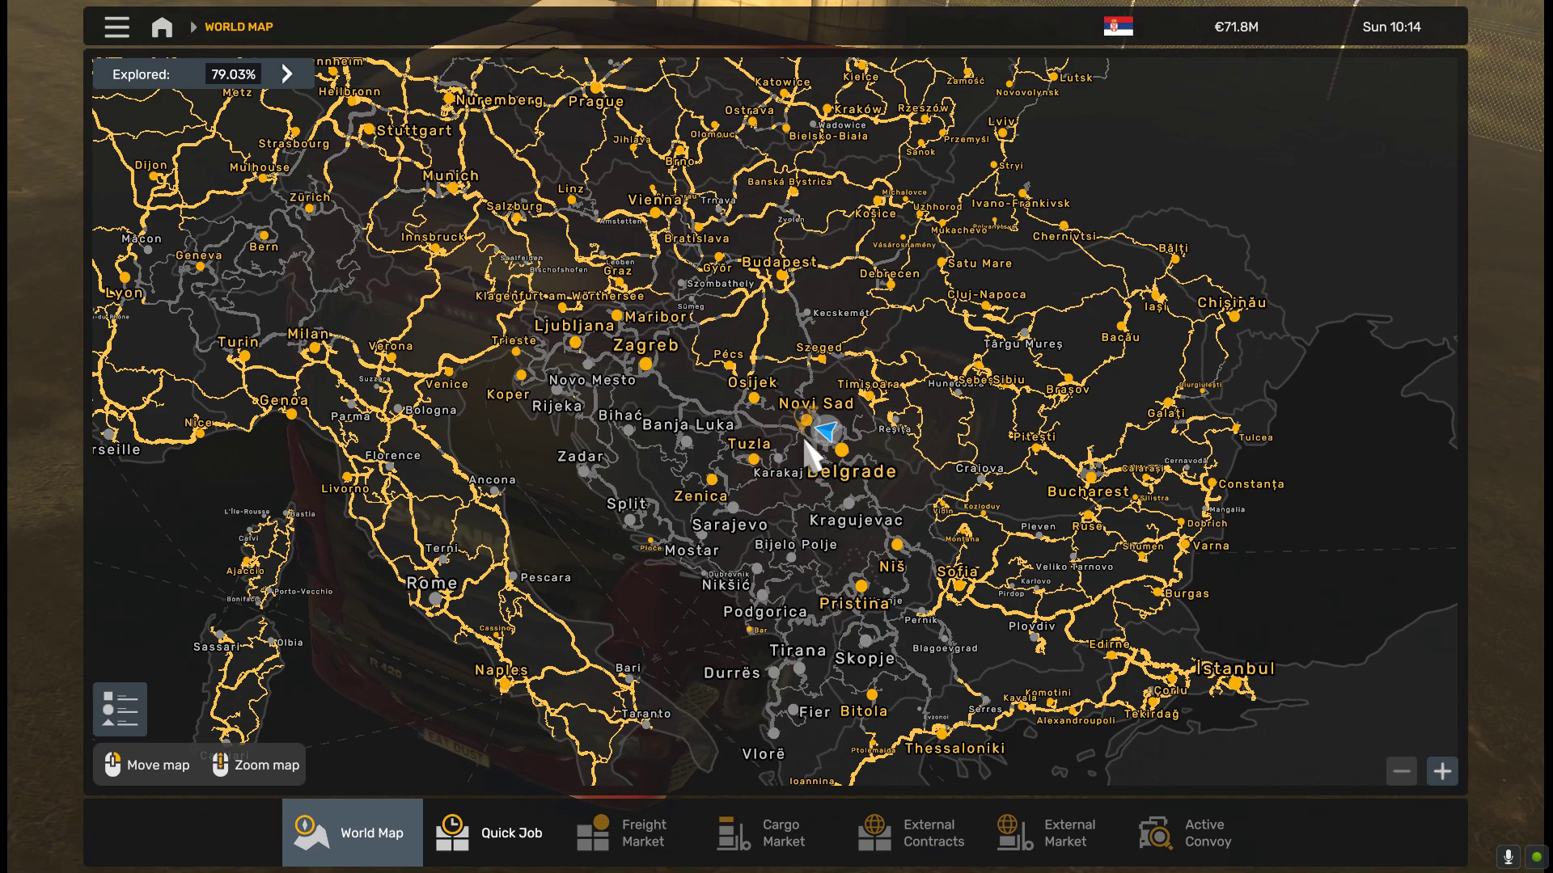
left_click_drag(804, 442, 941, 538)
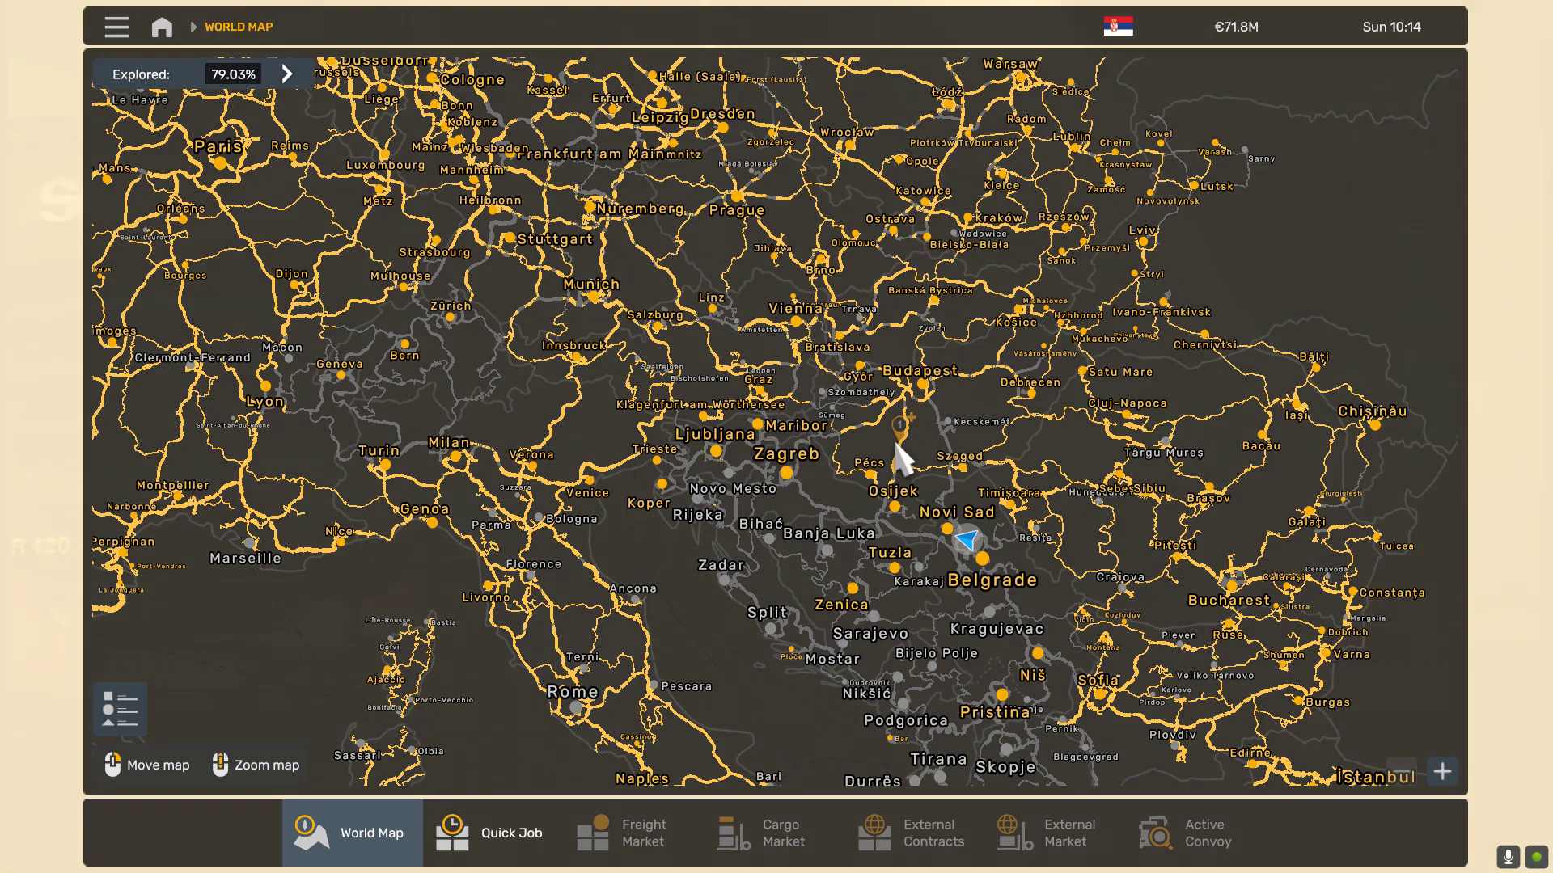
left_click_drag(728, 375, 916, 562)
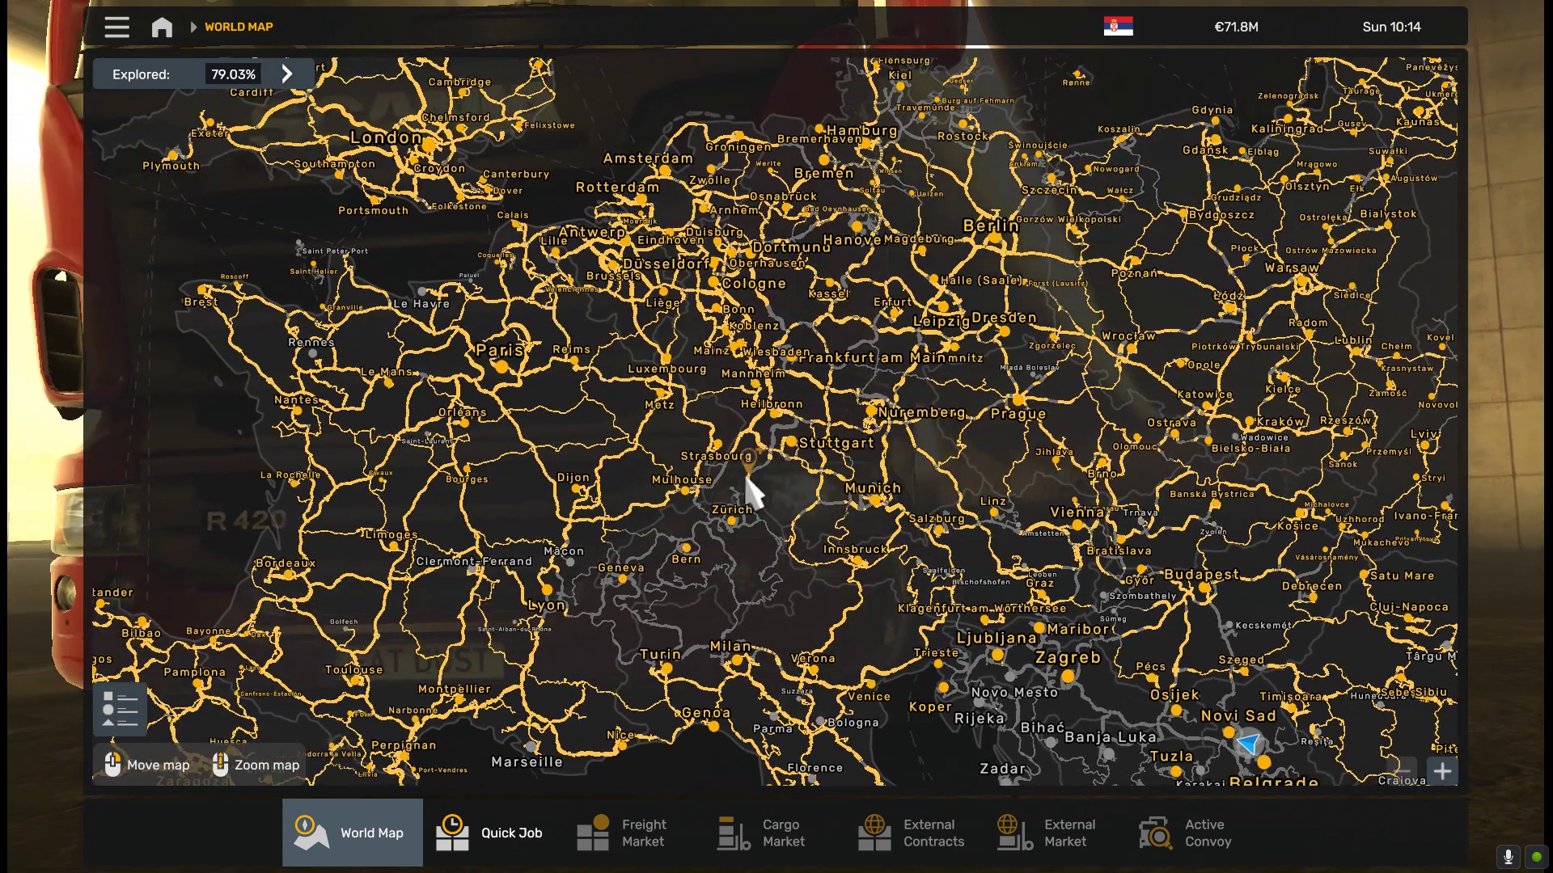
left_click_drag(745, 493, 711, 595)
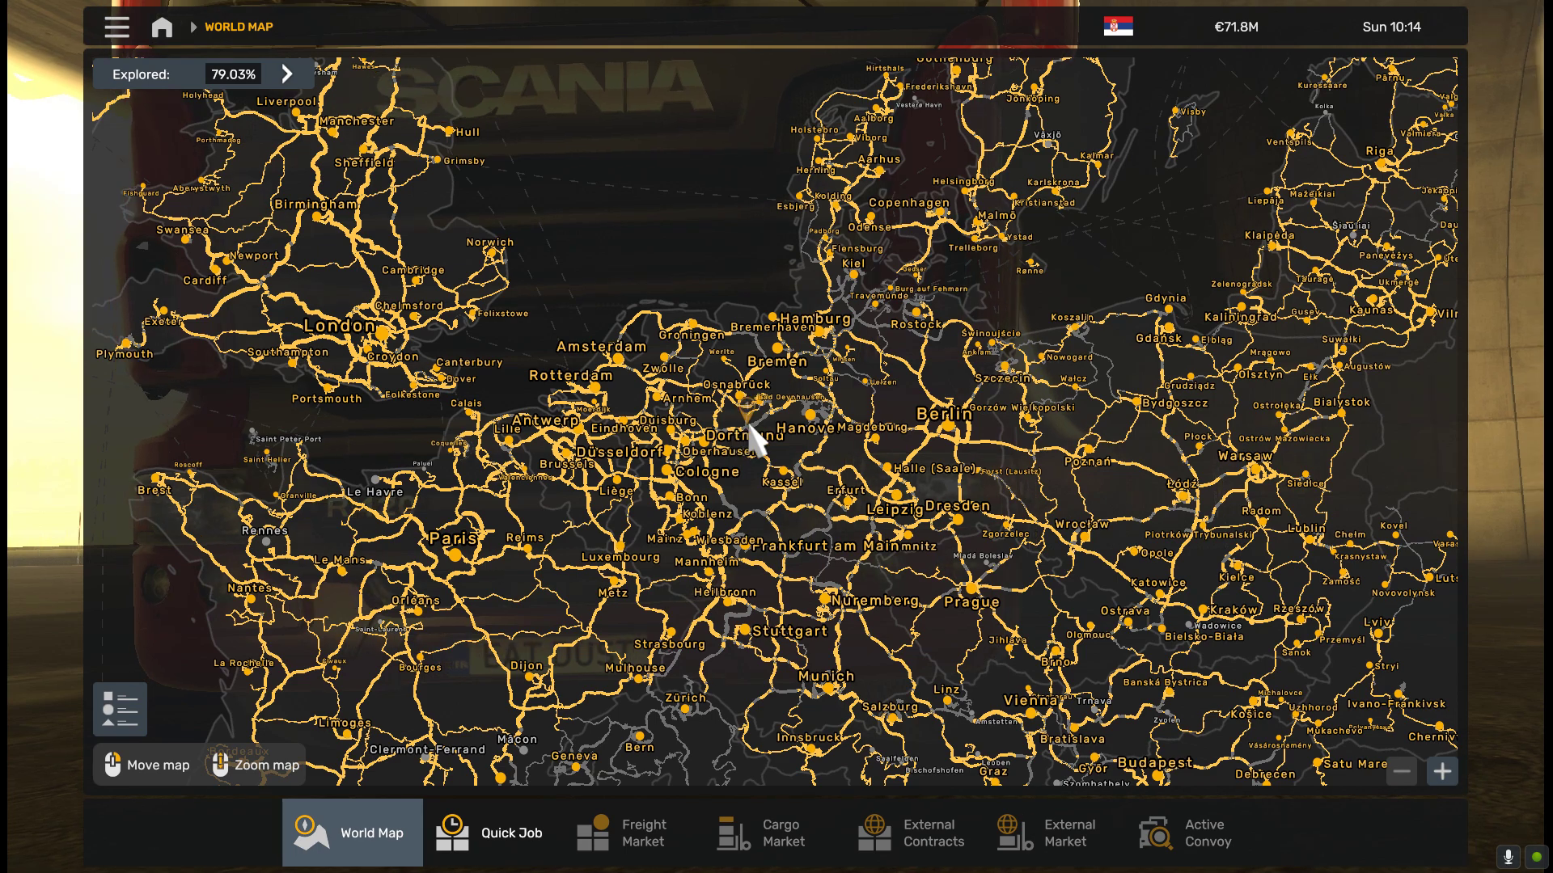
left_click_drag(774, 396, 765, 464)
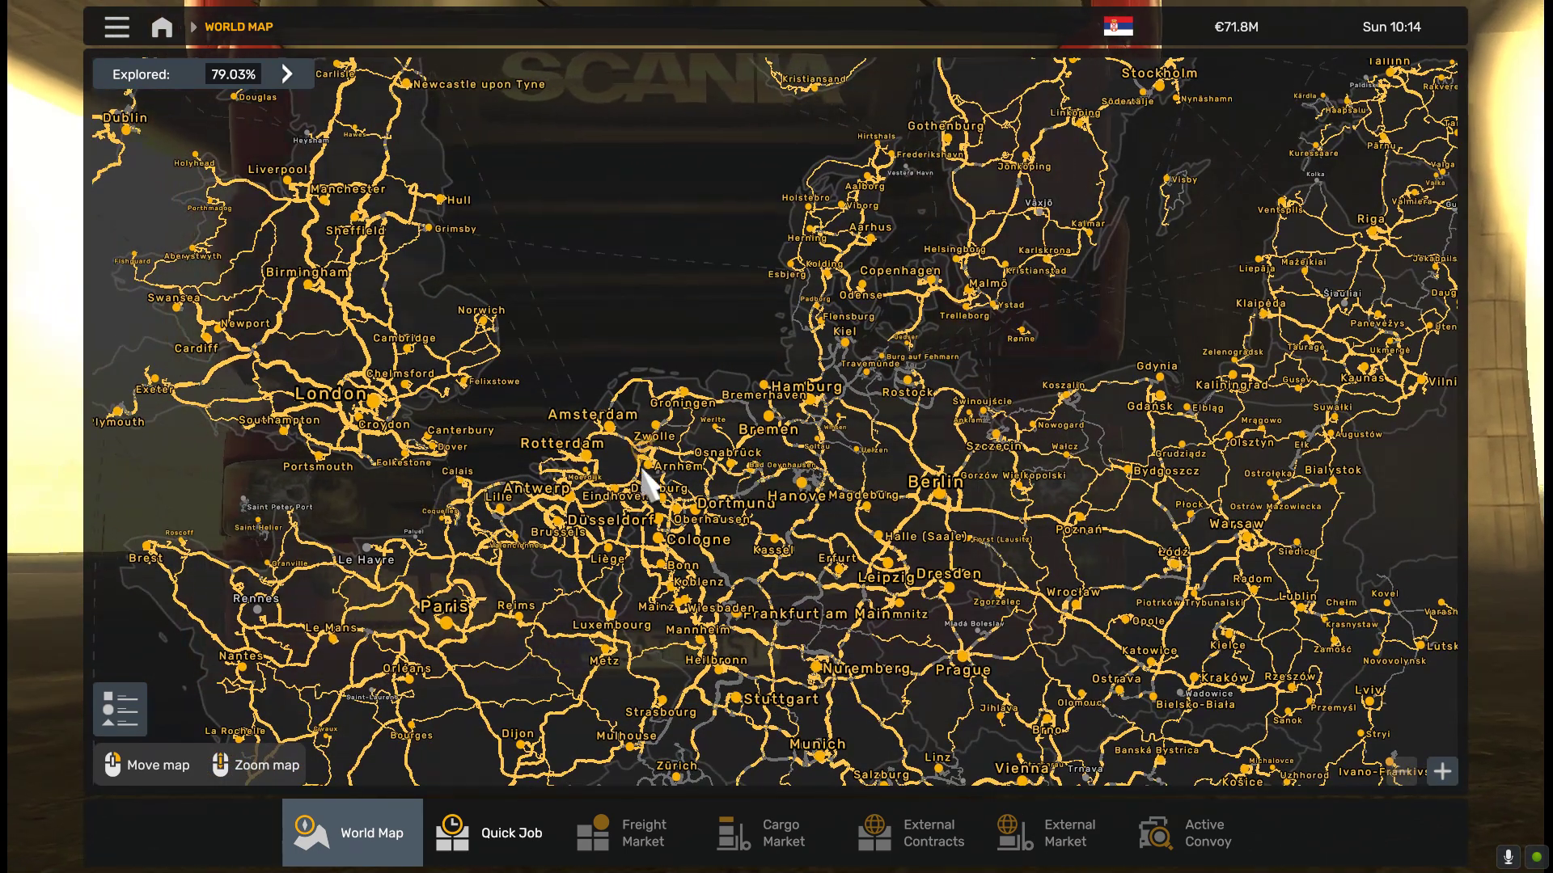
left_click_drag(749, 458, 589, 671)
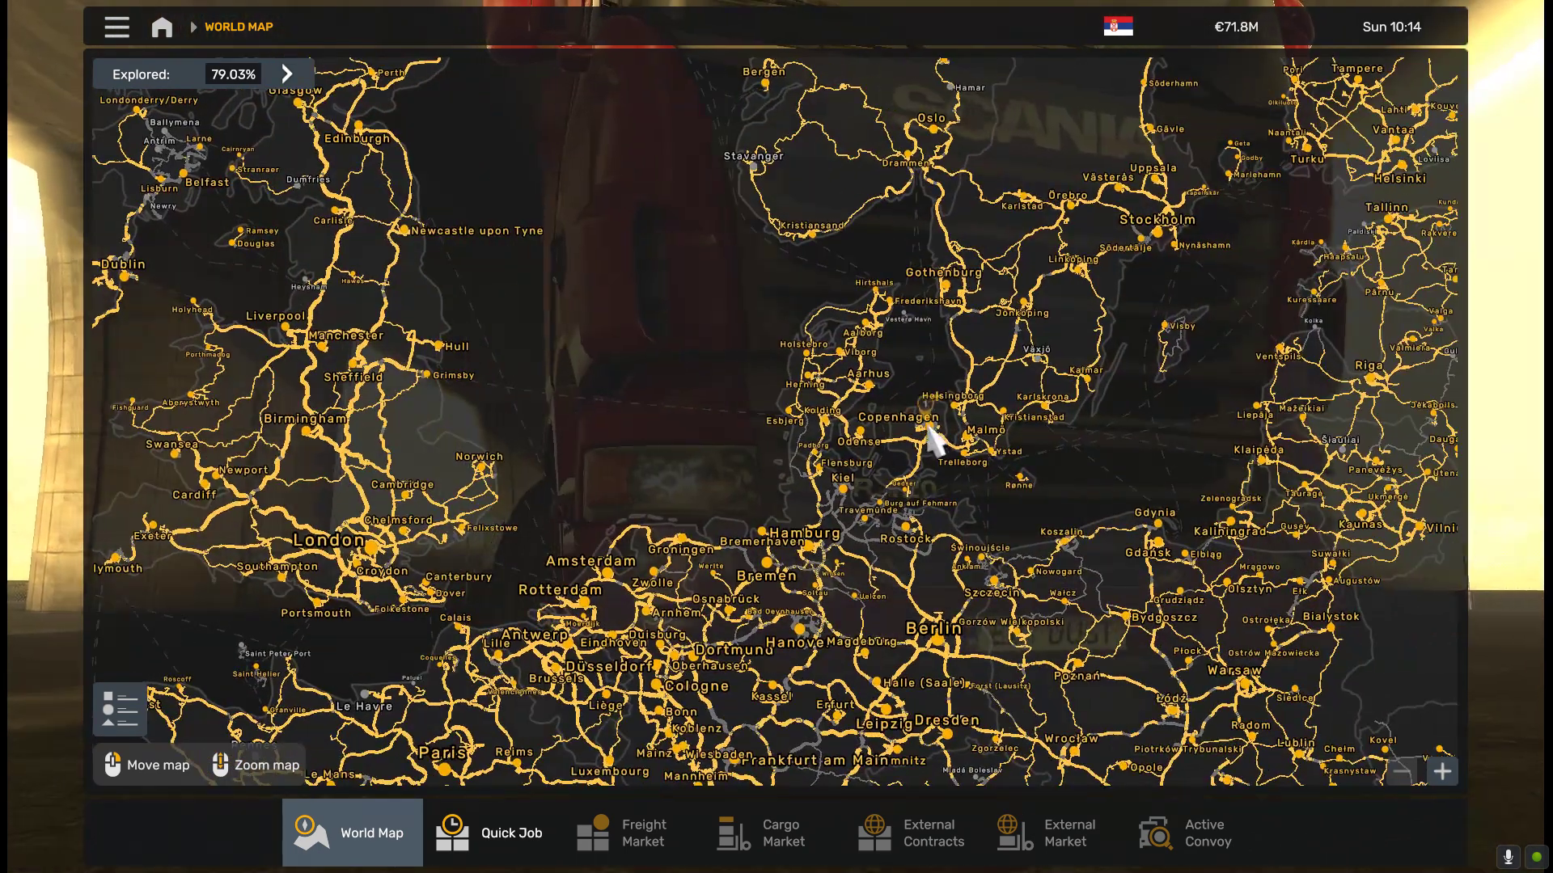
mouse_move(935, 440)
left_mouse_down()
mouse_move(793, 432)
mouse_move(783, 571)
left_mouse_up()
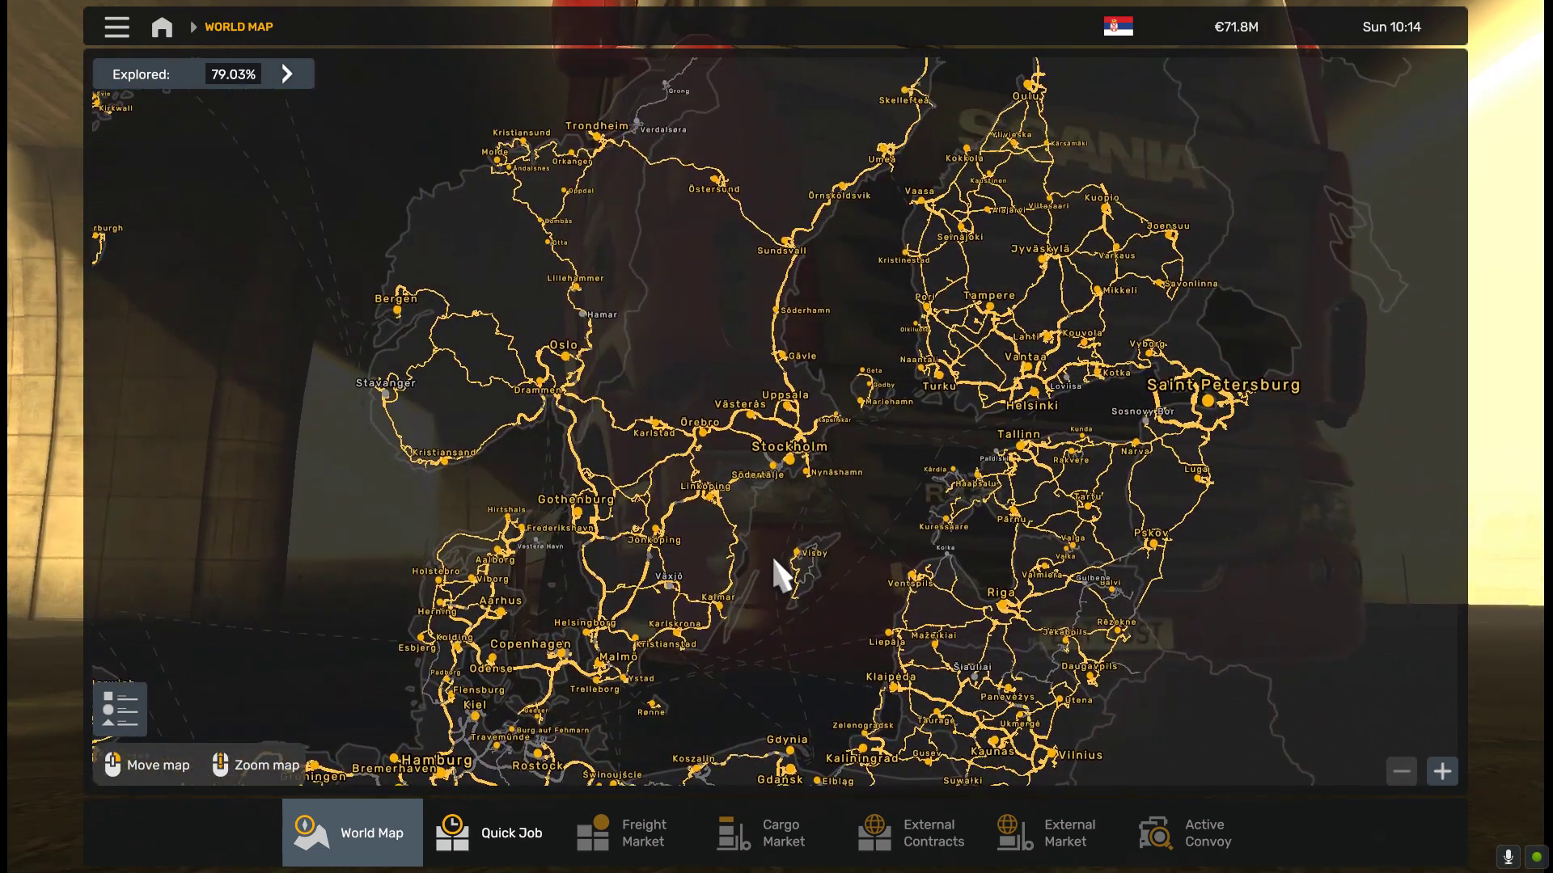
left_click_drag(853, 433, 855, 585)
left_click_drag(749, 364, 735, 572)
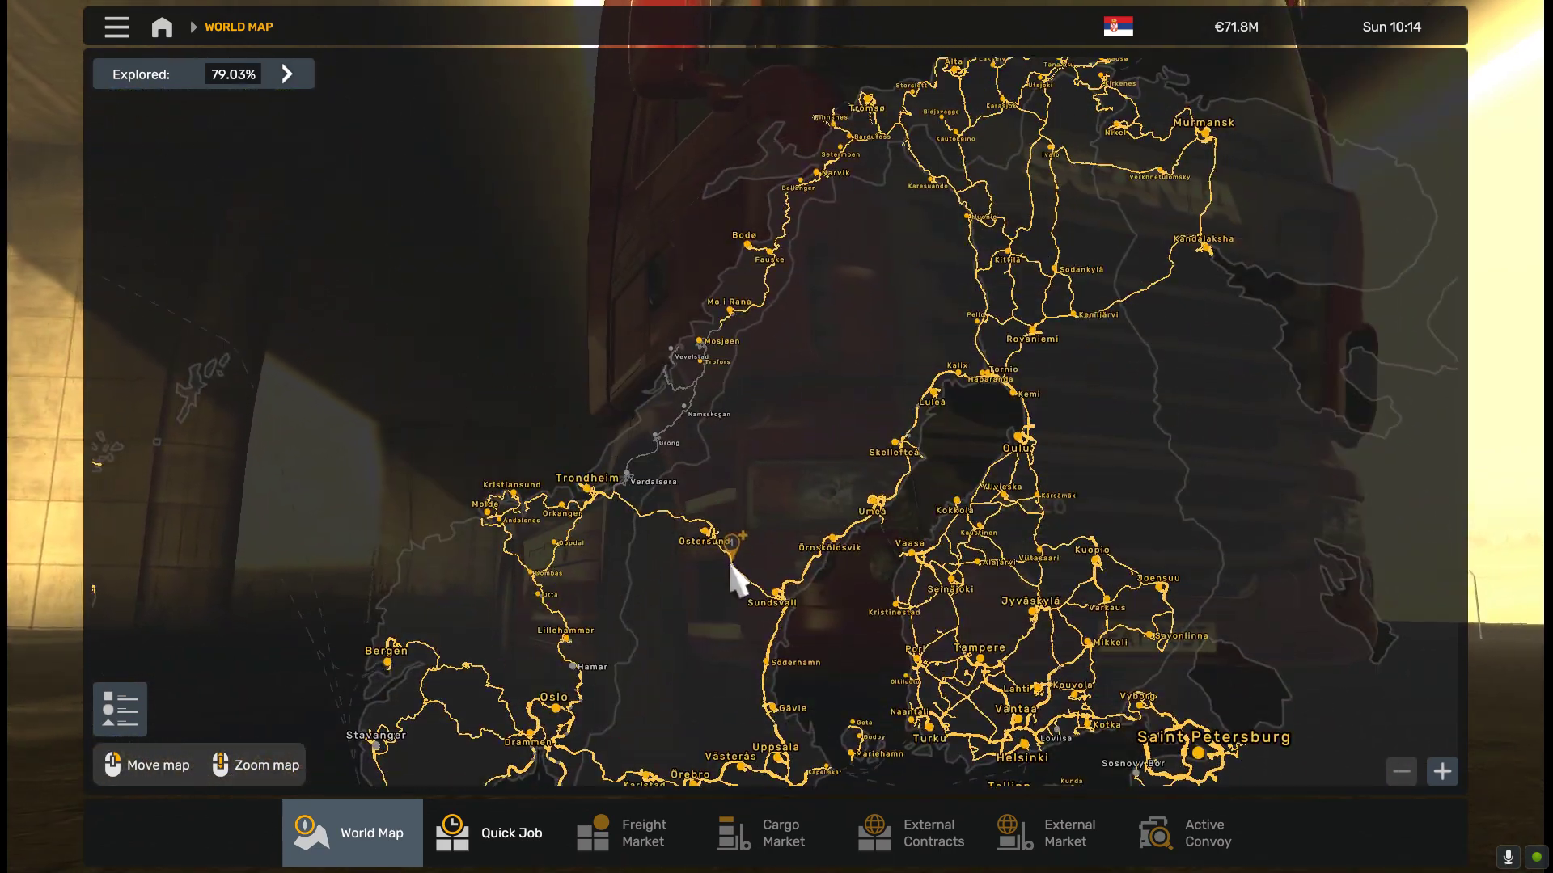
mouse_move(770, 478)
left_mouse_down()
mouse_move(769, 510)
mouse_move(722, 533)
left_mouse_up()
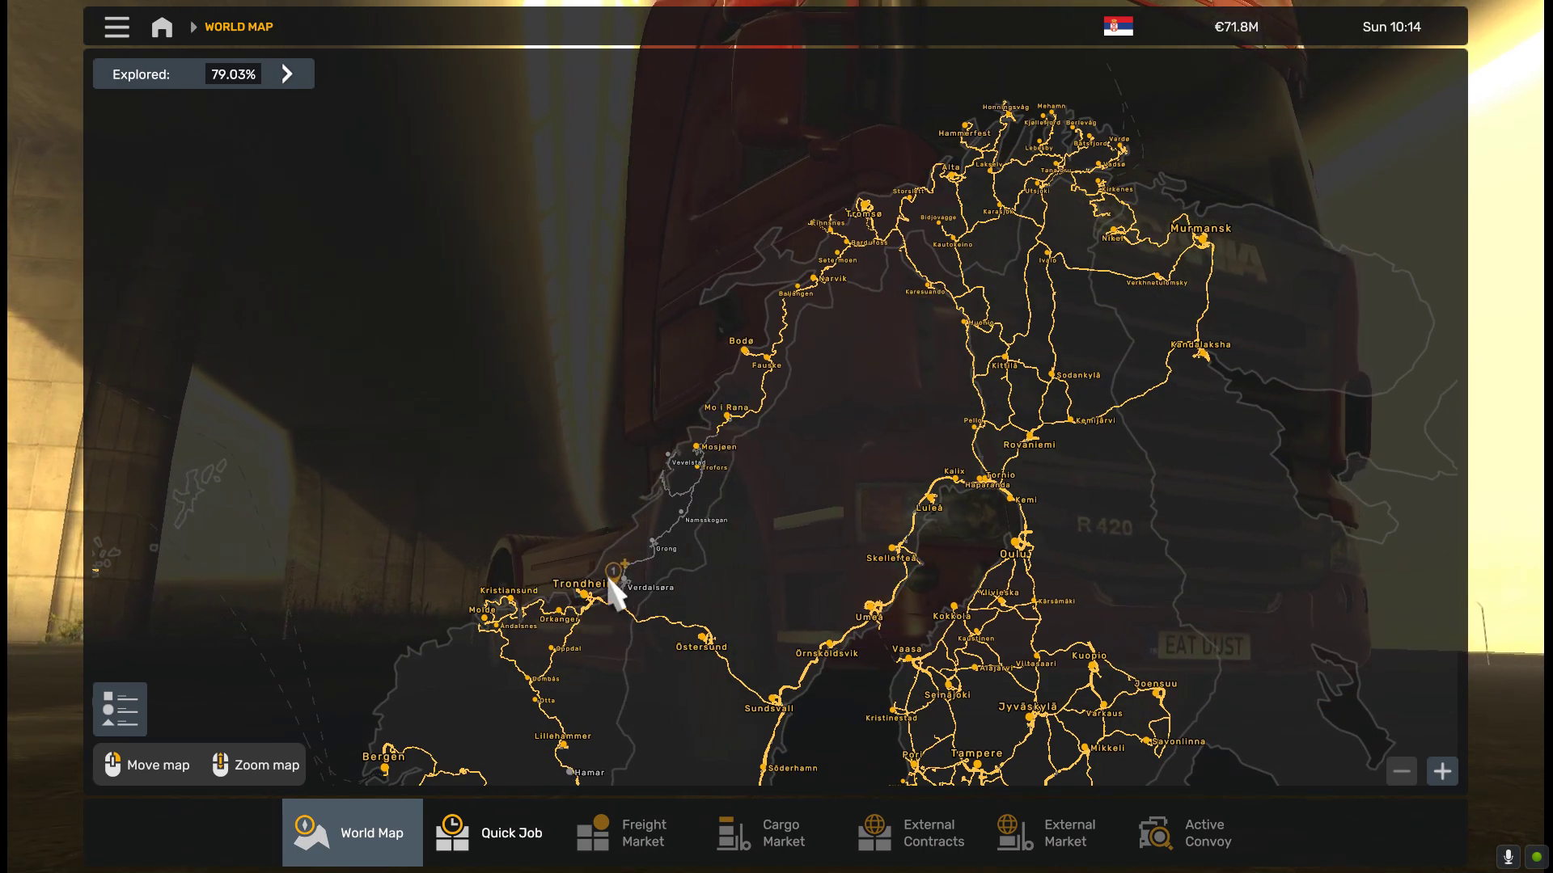
scroll(677, 521, "up", 5)
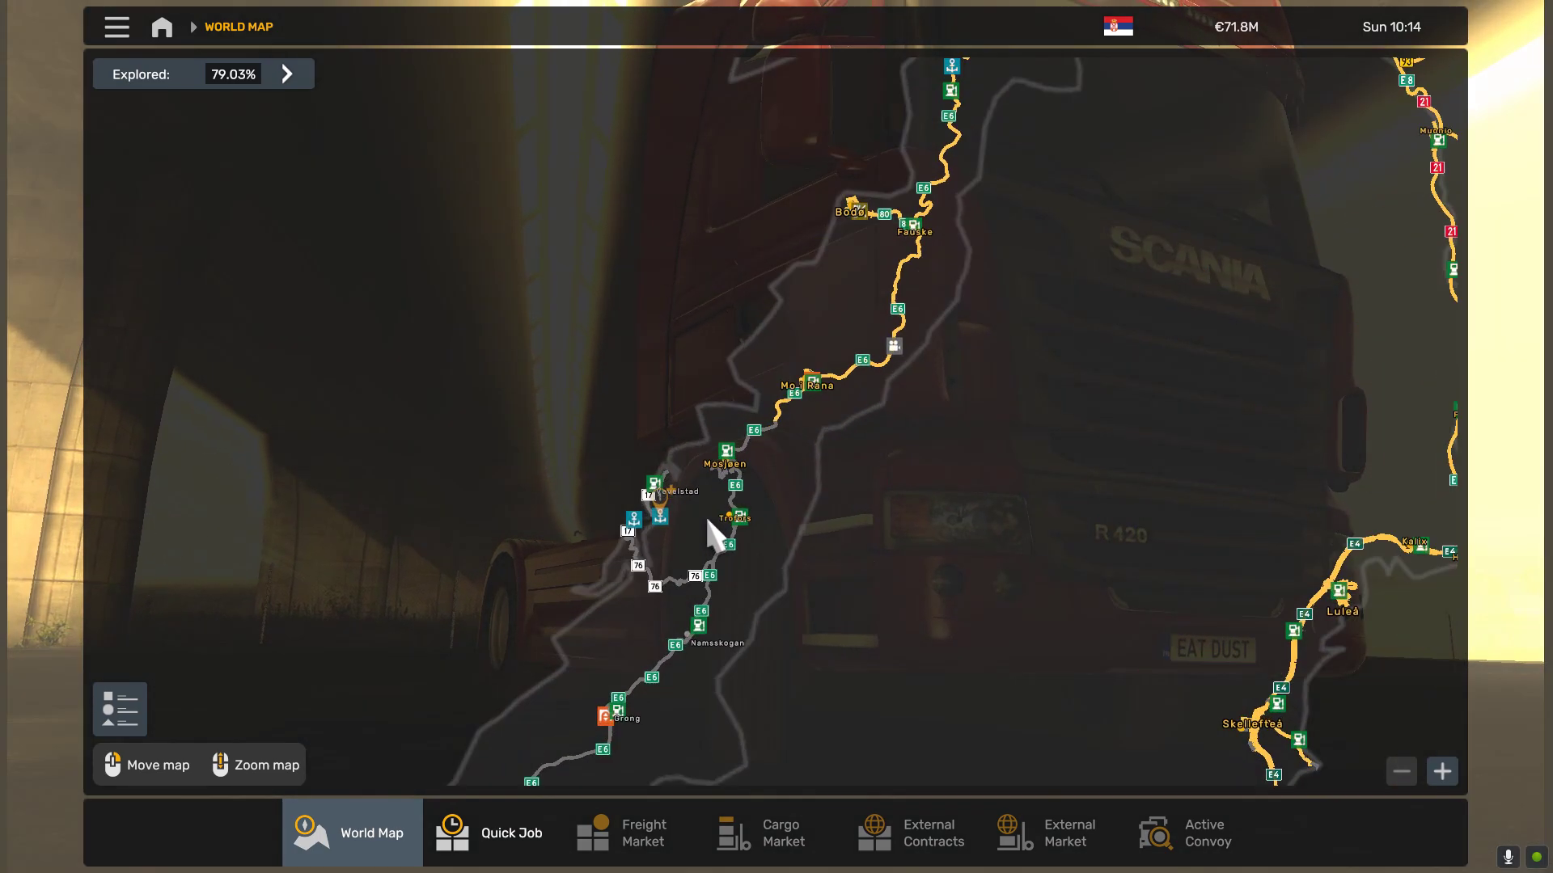
scroll(676, 532, "up", 3)
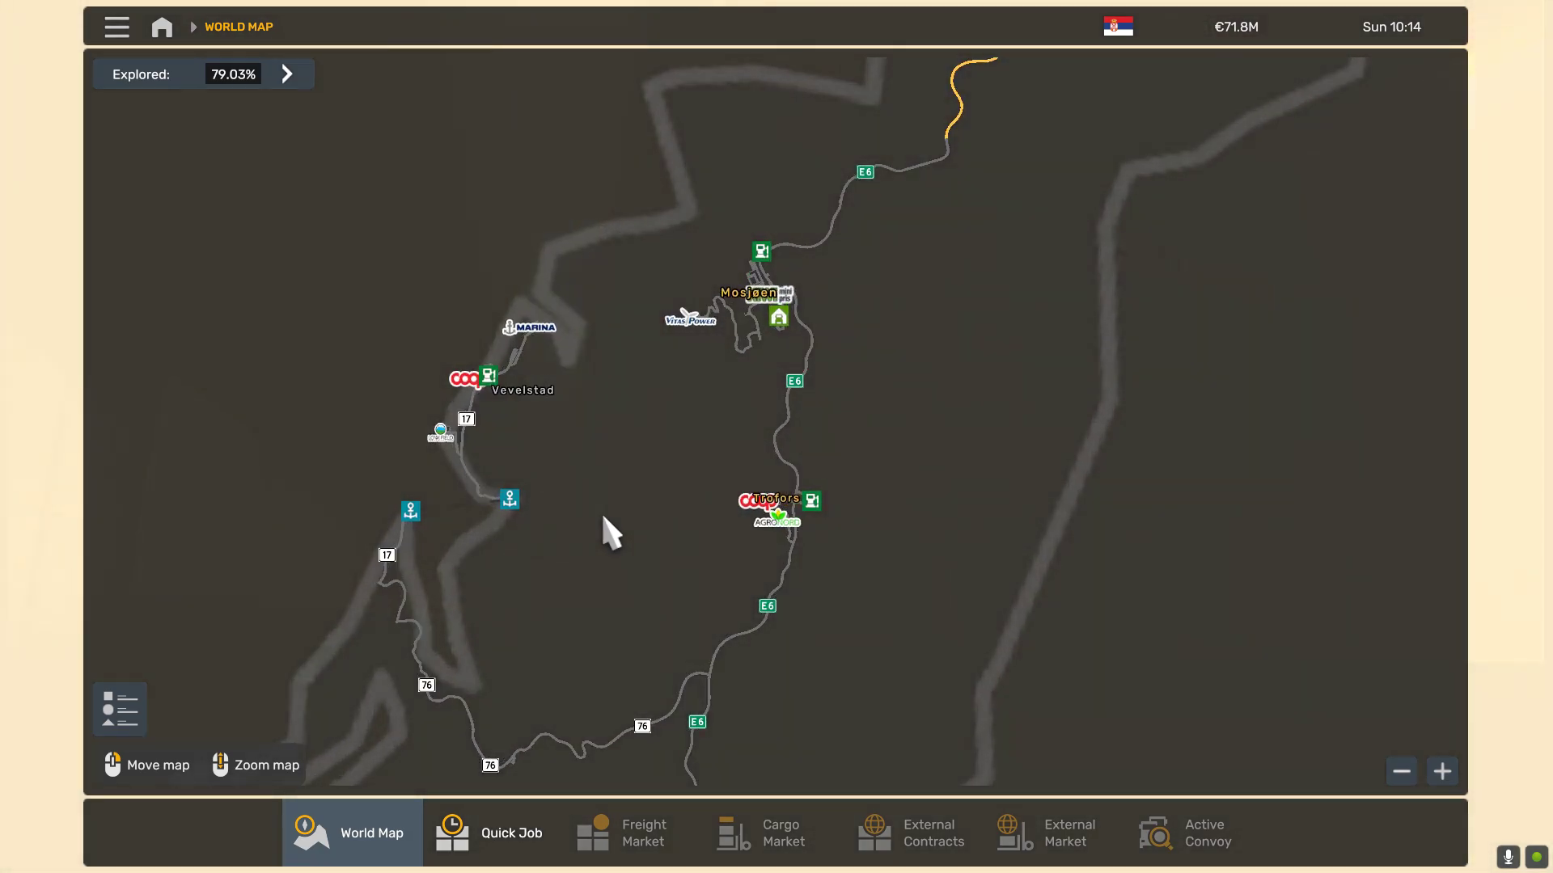
scroll(613, 510, "down", 3)
scroll(614, 510, "down", 3)
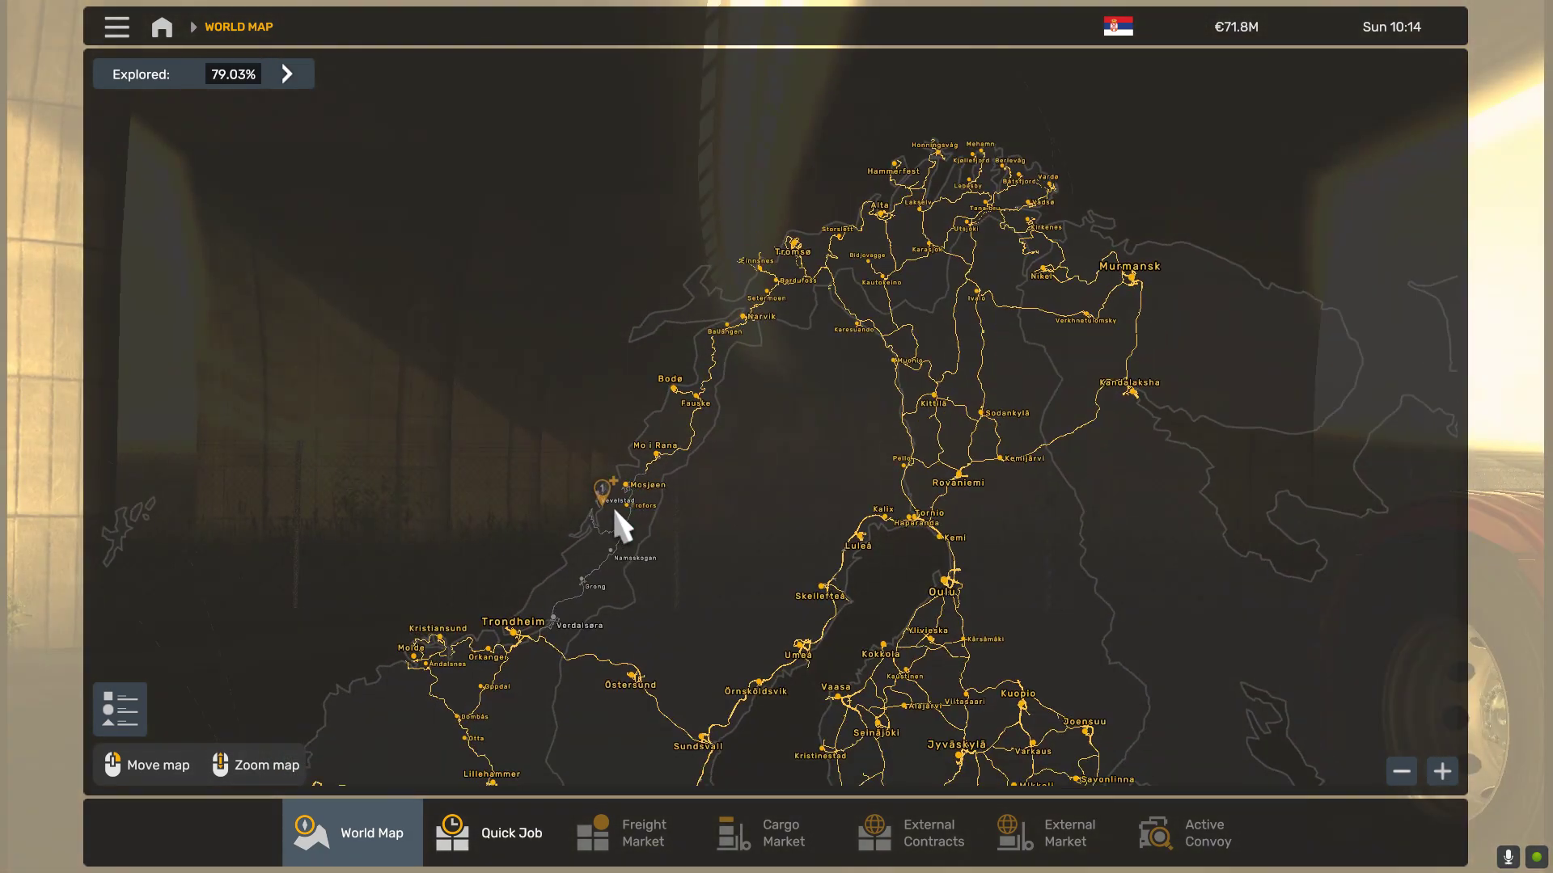
Step: Pan the map from the Baltic across the Balkans and Black Sea to Italy and Spain
mouse_move(769, 562)
left_mouse_down()
mouse_move(768, 440)
mouse_move(841, 355)
mouse_move(773, 448)
mouse_move(817, 496)
mouse_move(746, 454)
left_mouse_up()
scroll(1059, 521, "up", 2)
scroll(1059, 521, "up", 2)
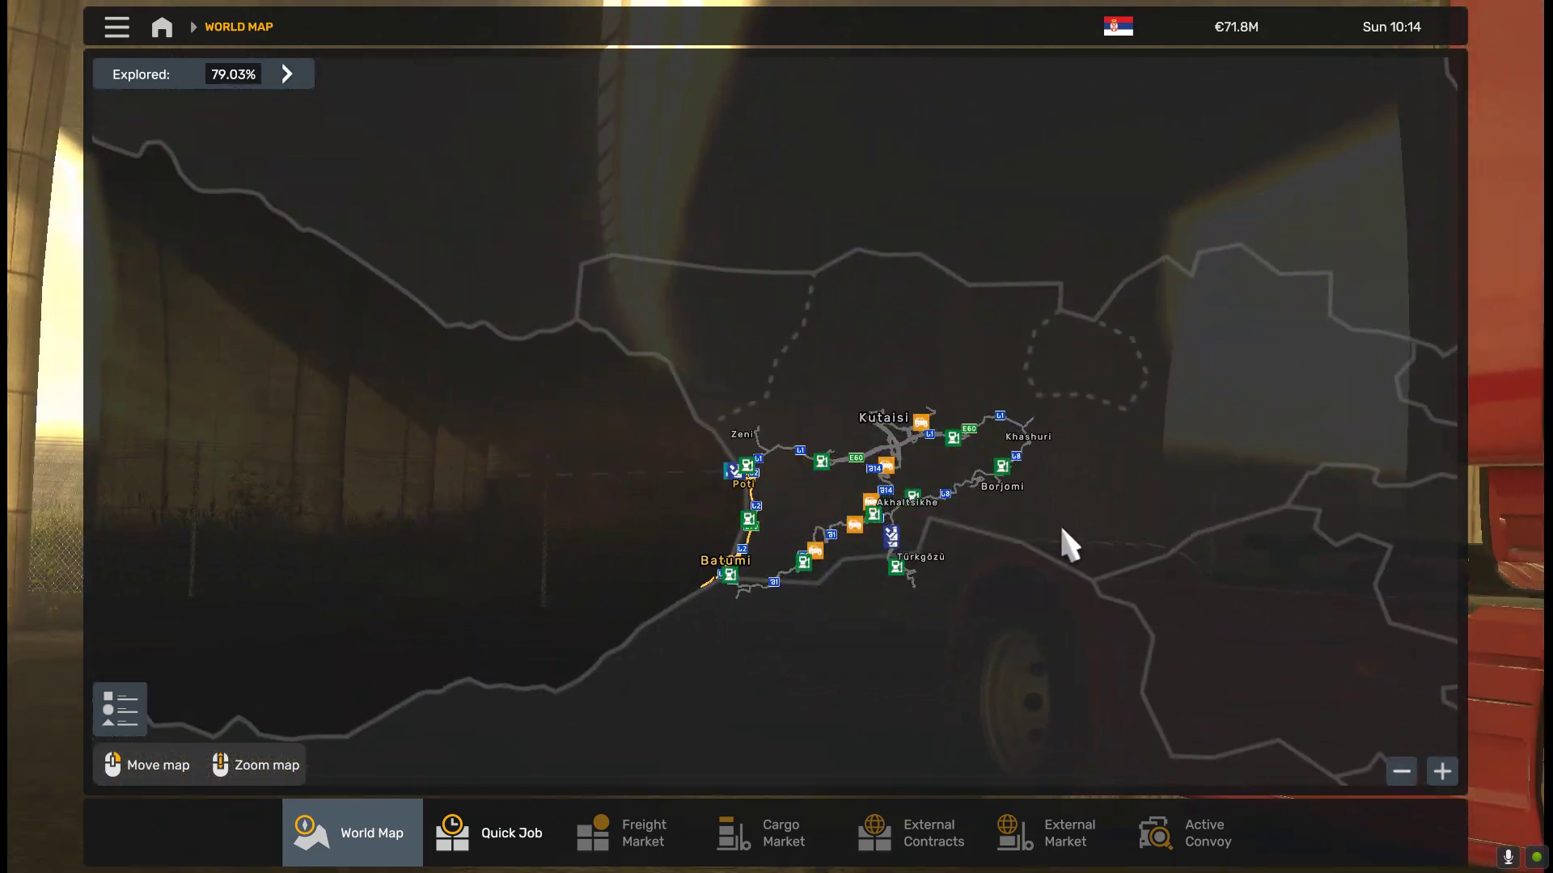
scroll(928, 565, "down", 2)
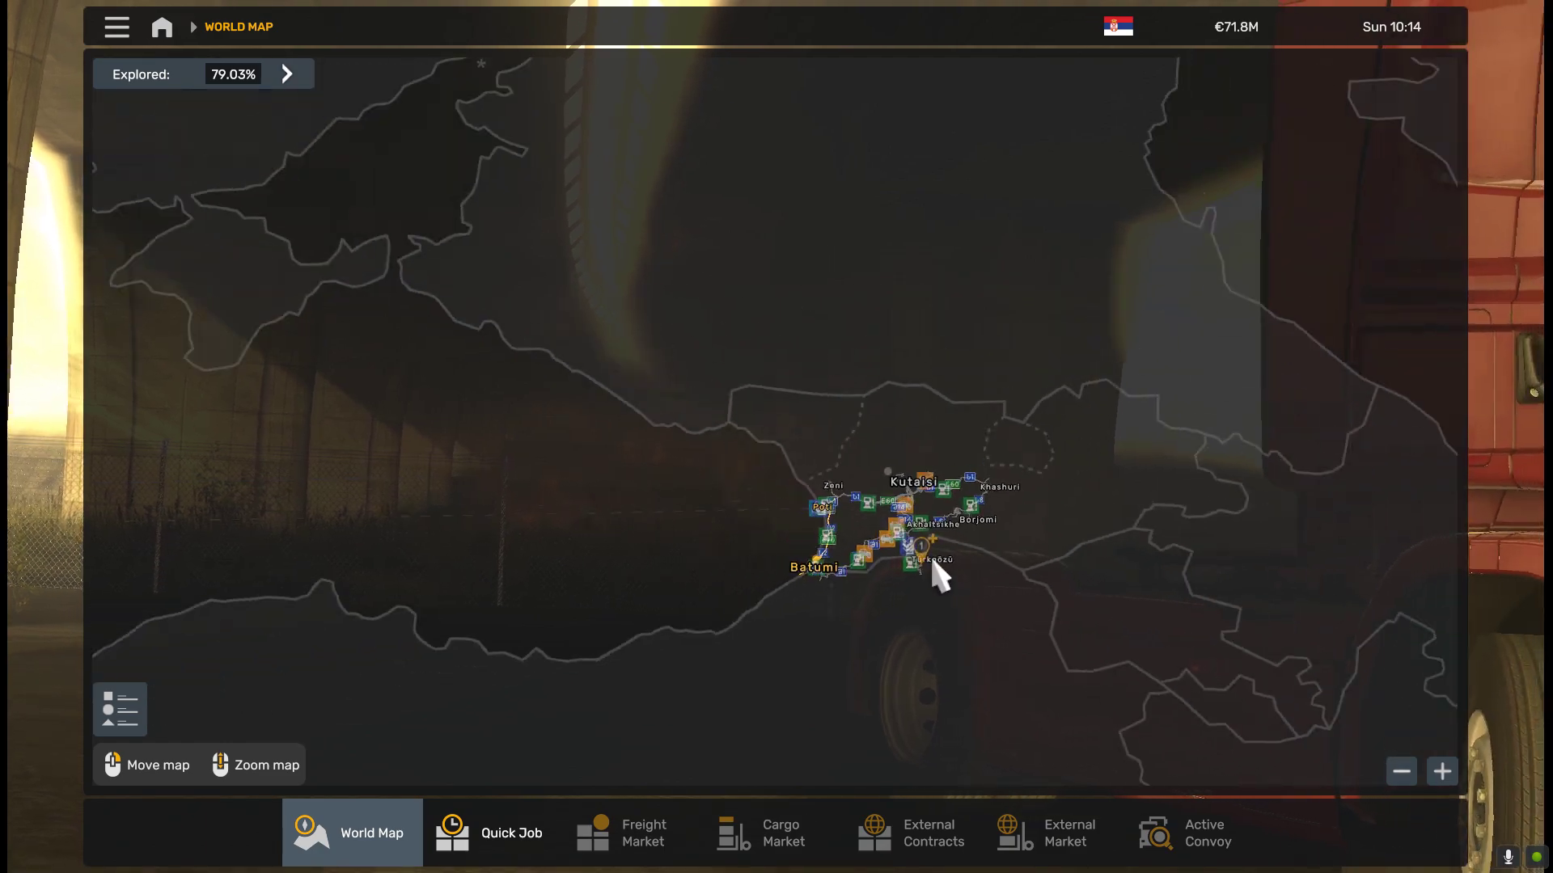
scroll(925, 564, "down", 2)
left_click_drag(816, 579, 924, 475)
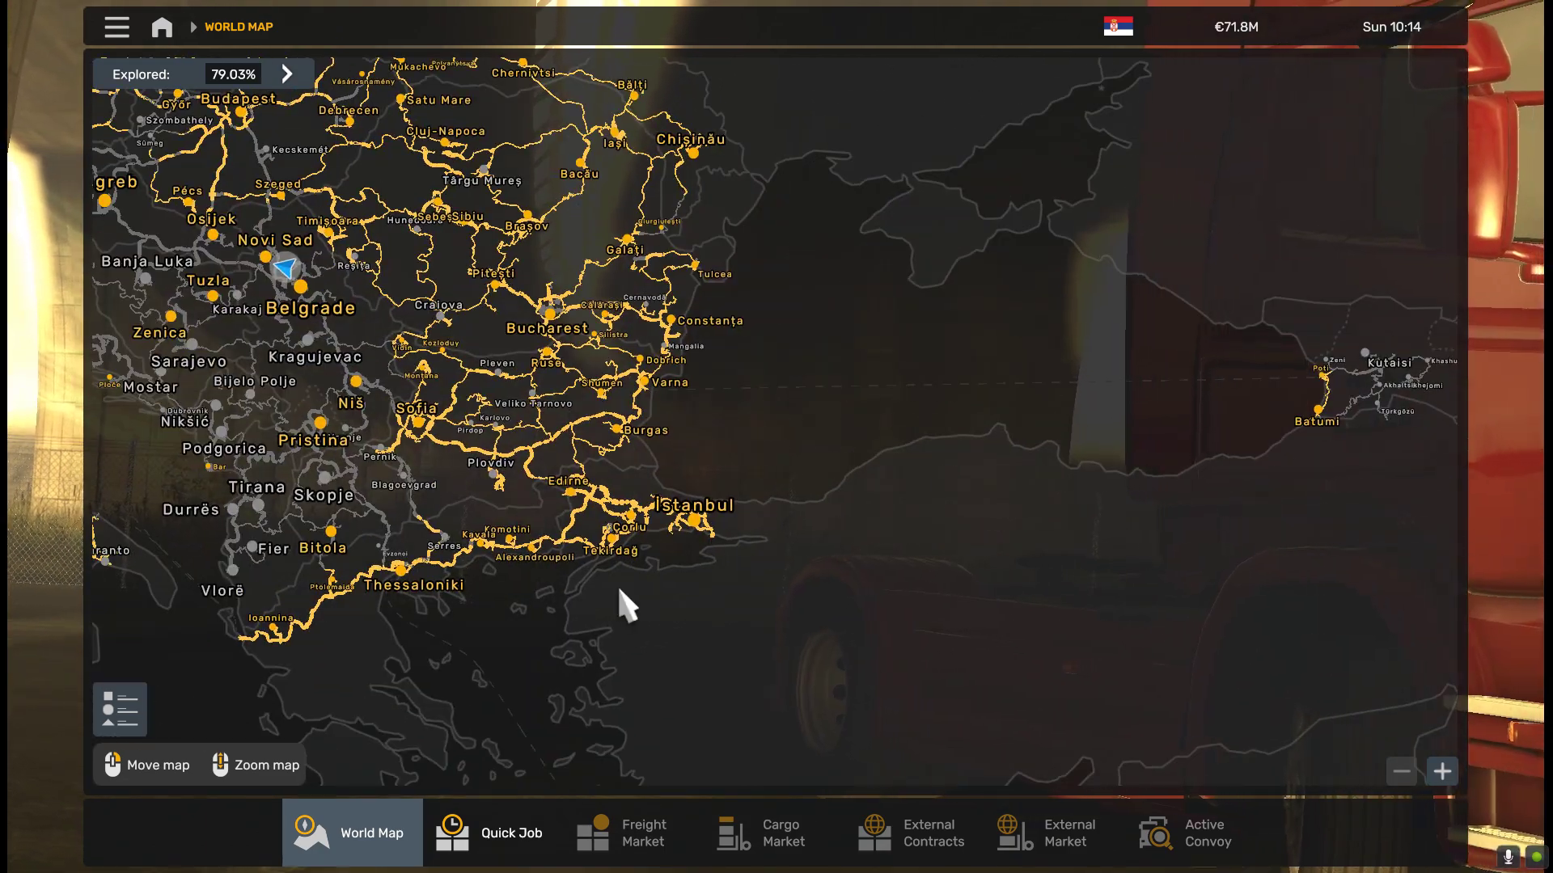
left_click_drag(624, 606, 998, 624)
mouse_move(640, 539)
left_mouse_down()
mouse_move(815, 538)
mouse_move(755, 548)
mouse_move(983, 679)
left_mouse_up()
Step: Survey Spain, Portugal, France, Britain and Scandinavia, then close the world map
left_click_drag(775, 493, 867, 669)
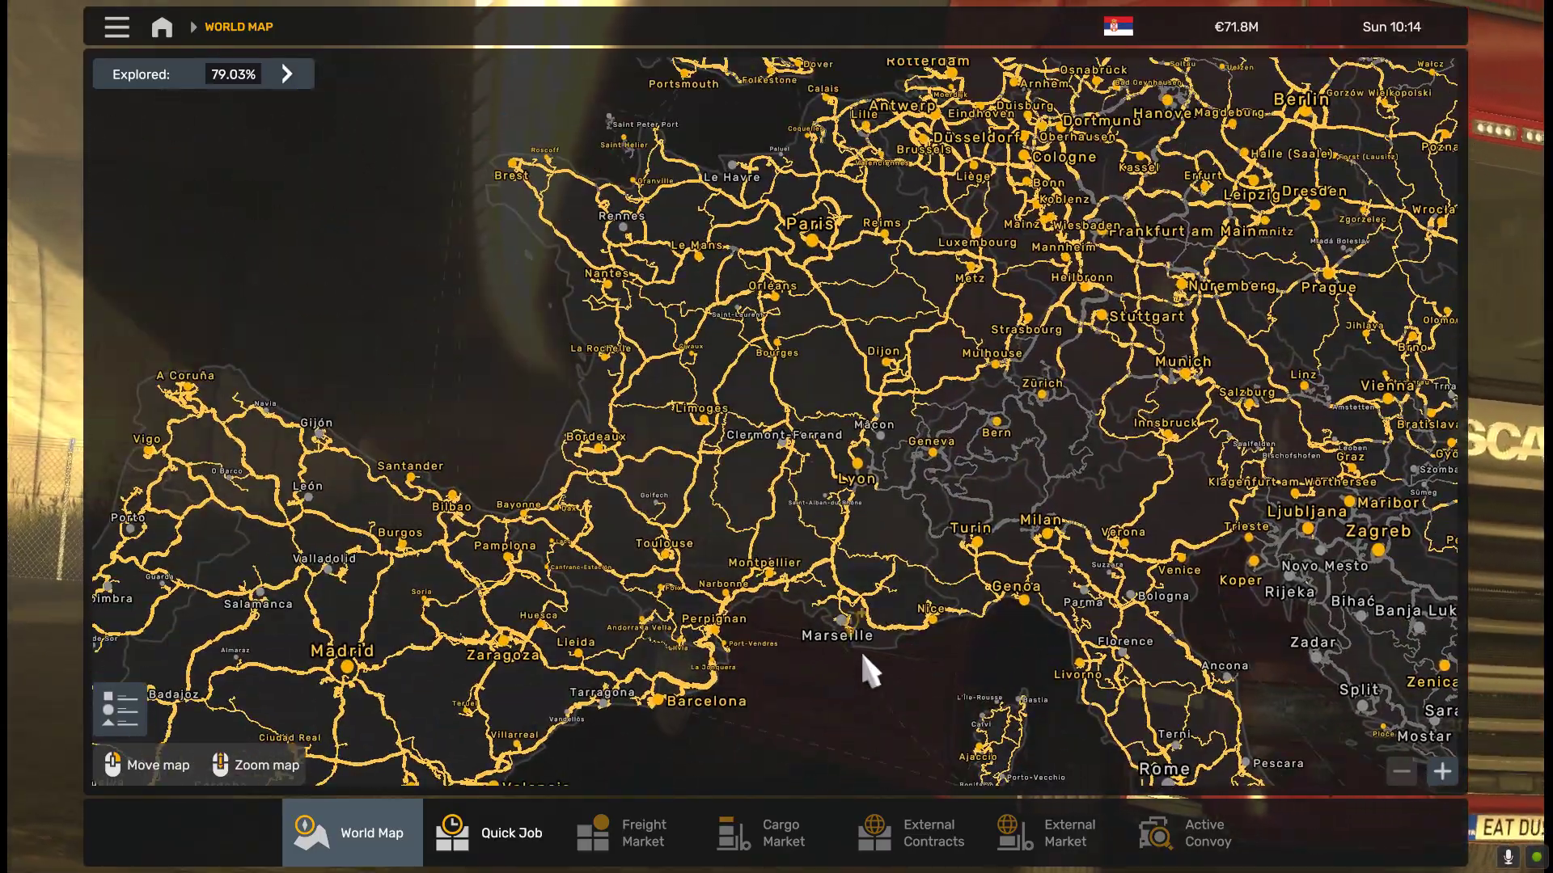
mouse_move(752, 461)
left_mouse_down()
mouse_move(793, 545)
mouse_move(929, 502)
mouse_move(832, 388)
left_mouse_up()
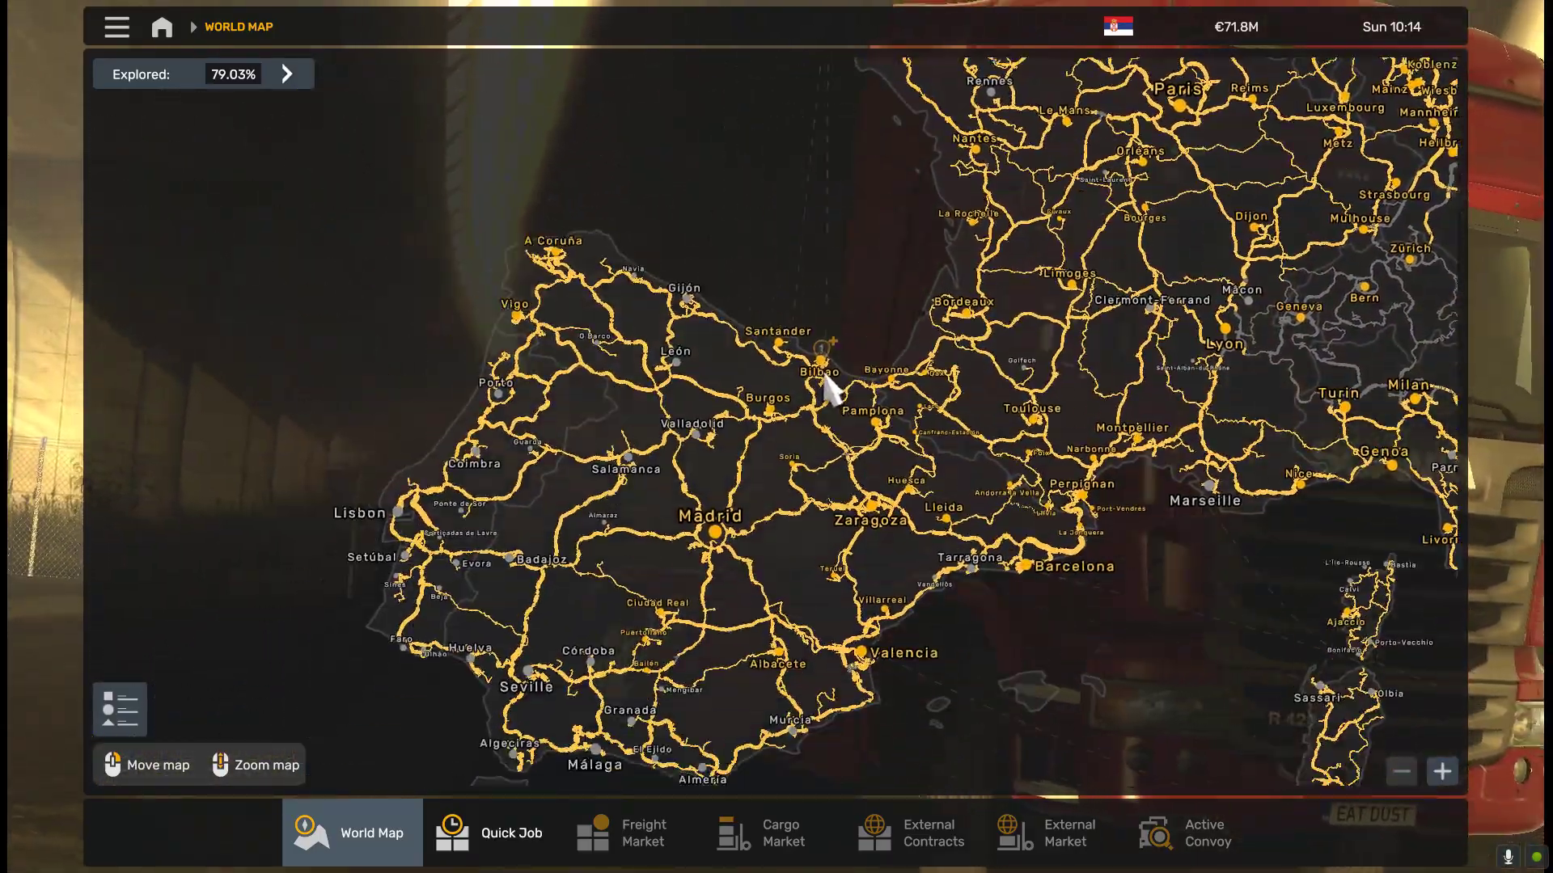
mouse_move(877, 336)
left_mouse_down()
mouse_move(856, 485)
mouse_move(749, 567)
left_mouse_up()
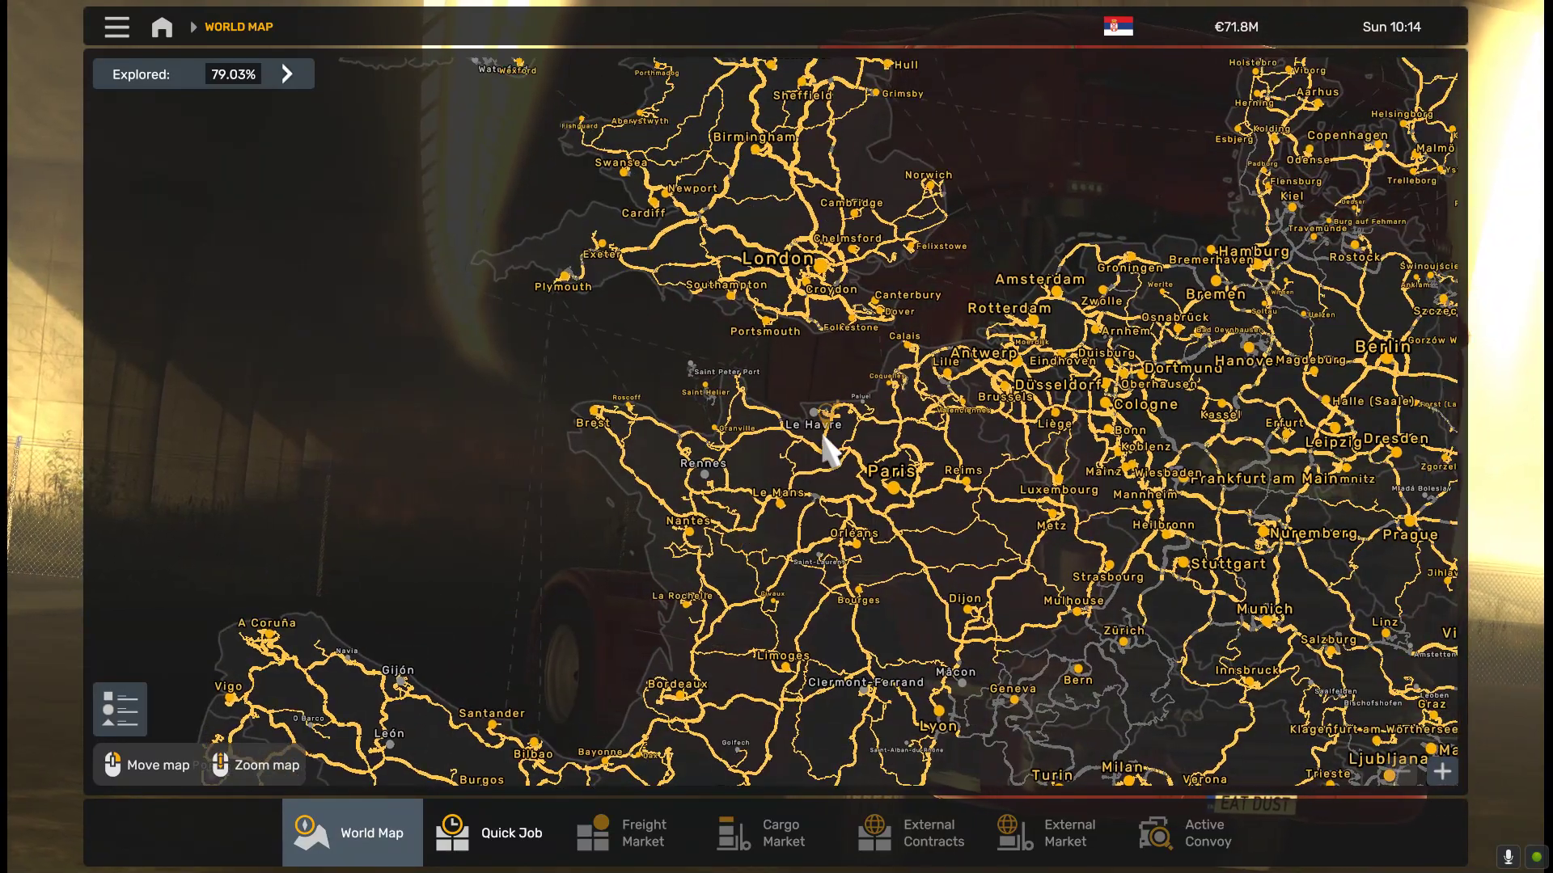
left_click_drag(820, 441, 725, 612)
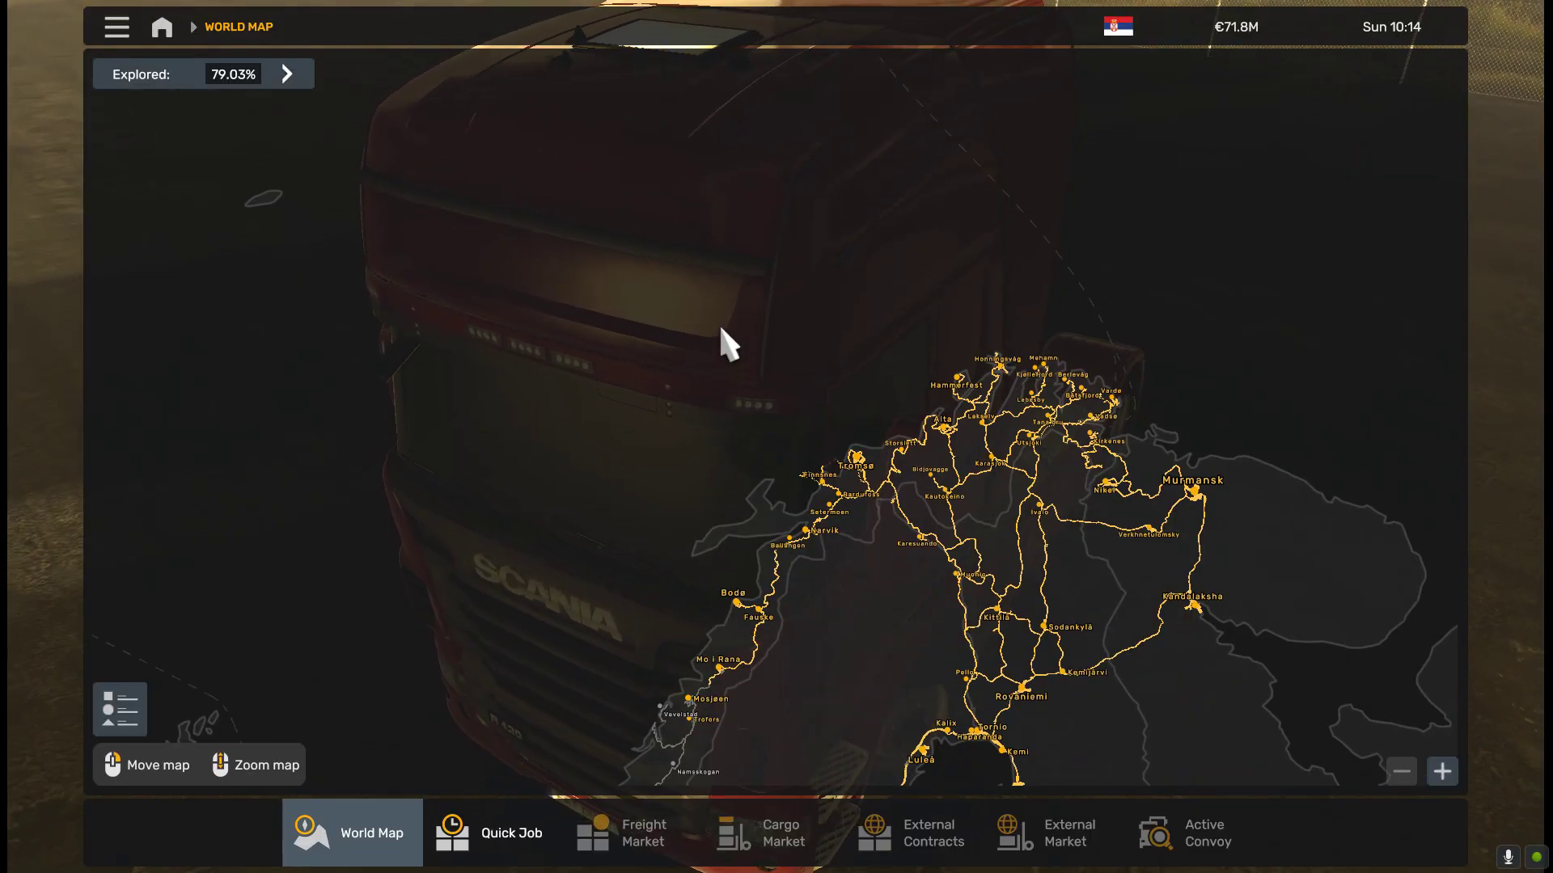
key("Escape")
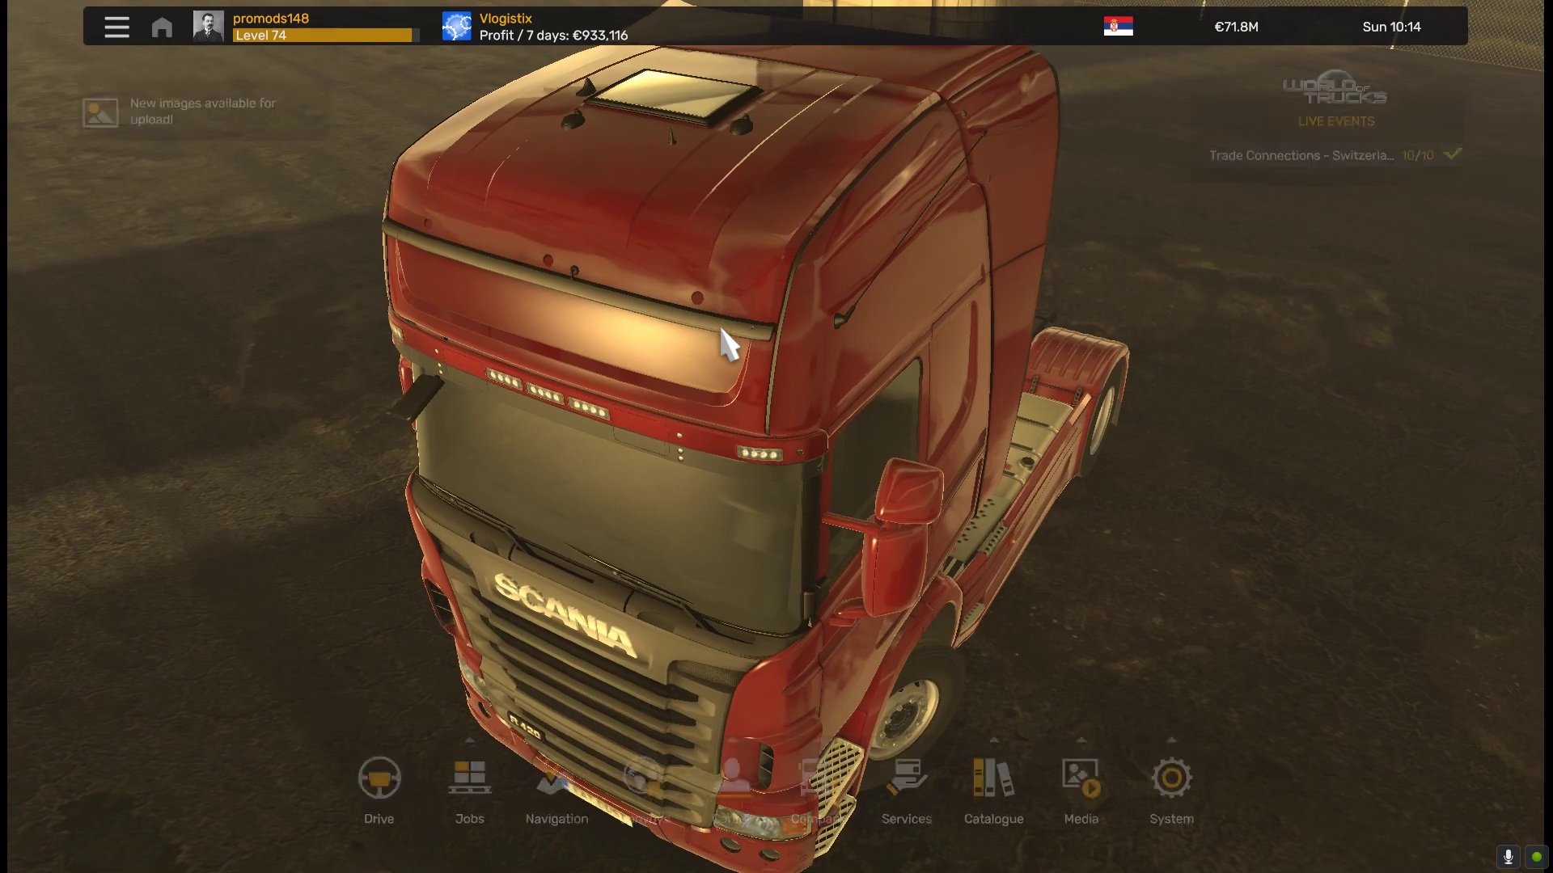